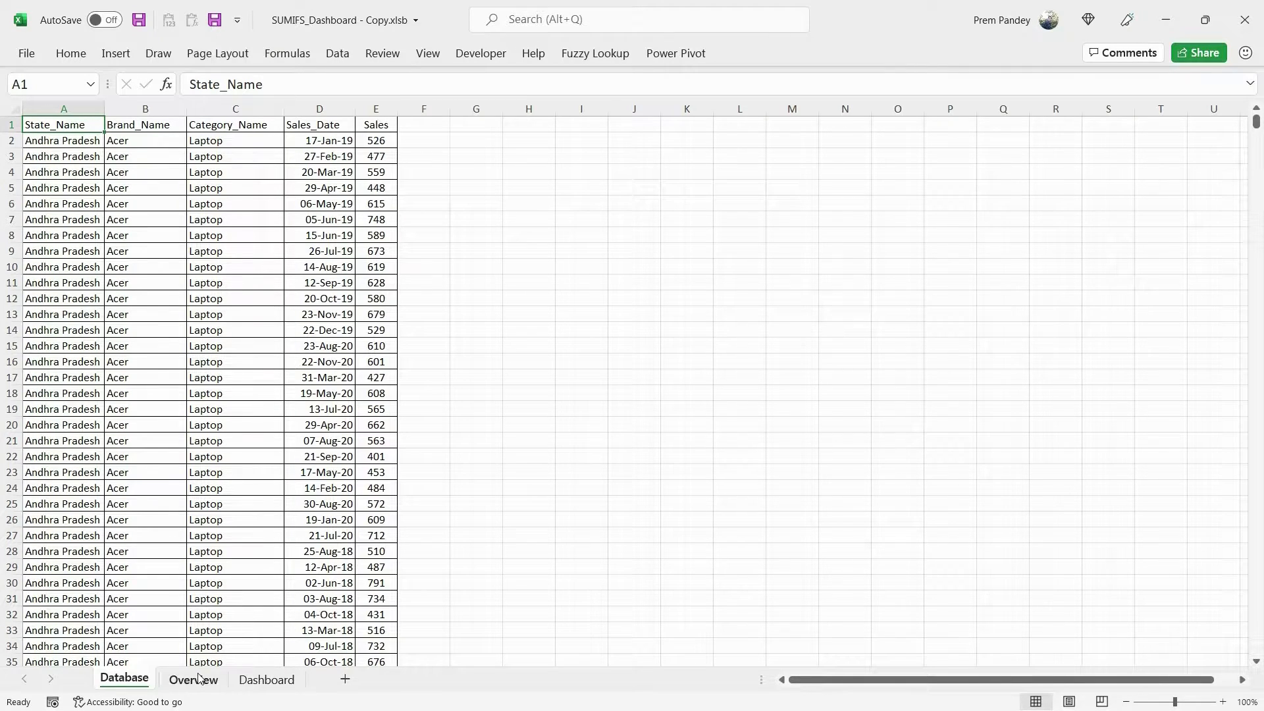
Convert the sales data on the Database sheet, range $A$1:$E$7021, into a table with headers
click(194, 679)
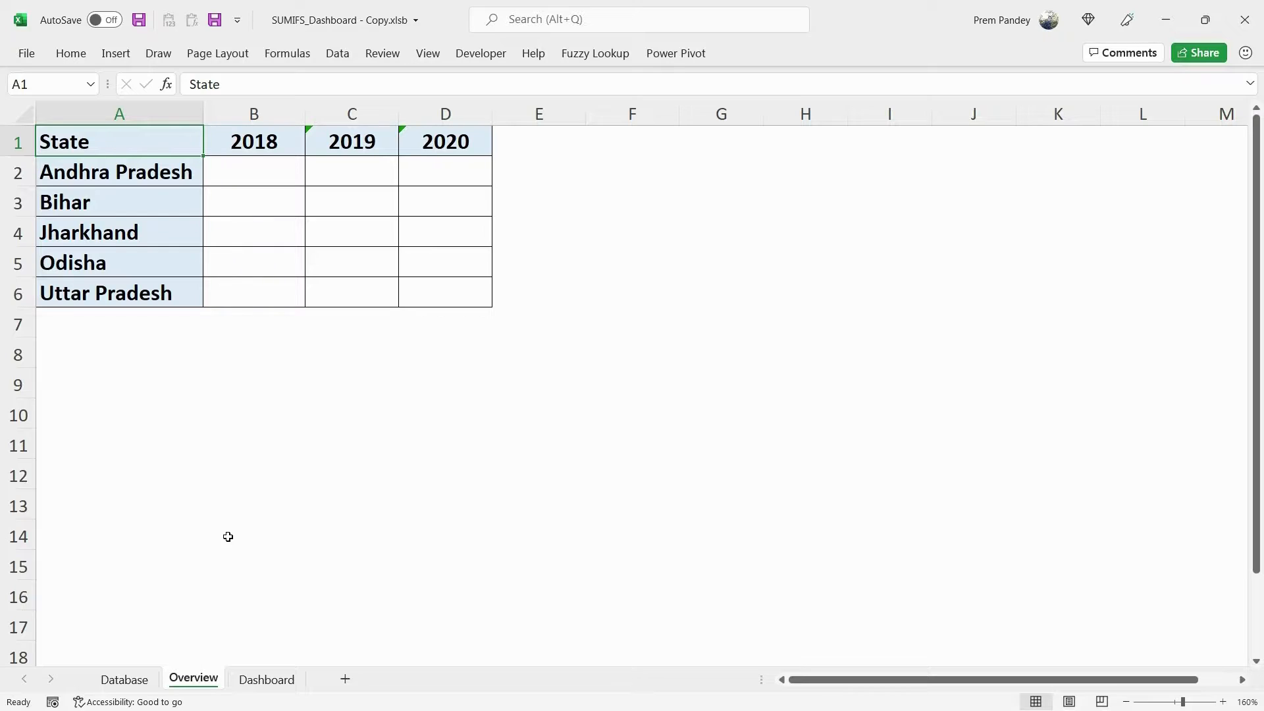
click(151, 686)
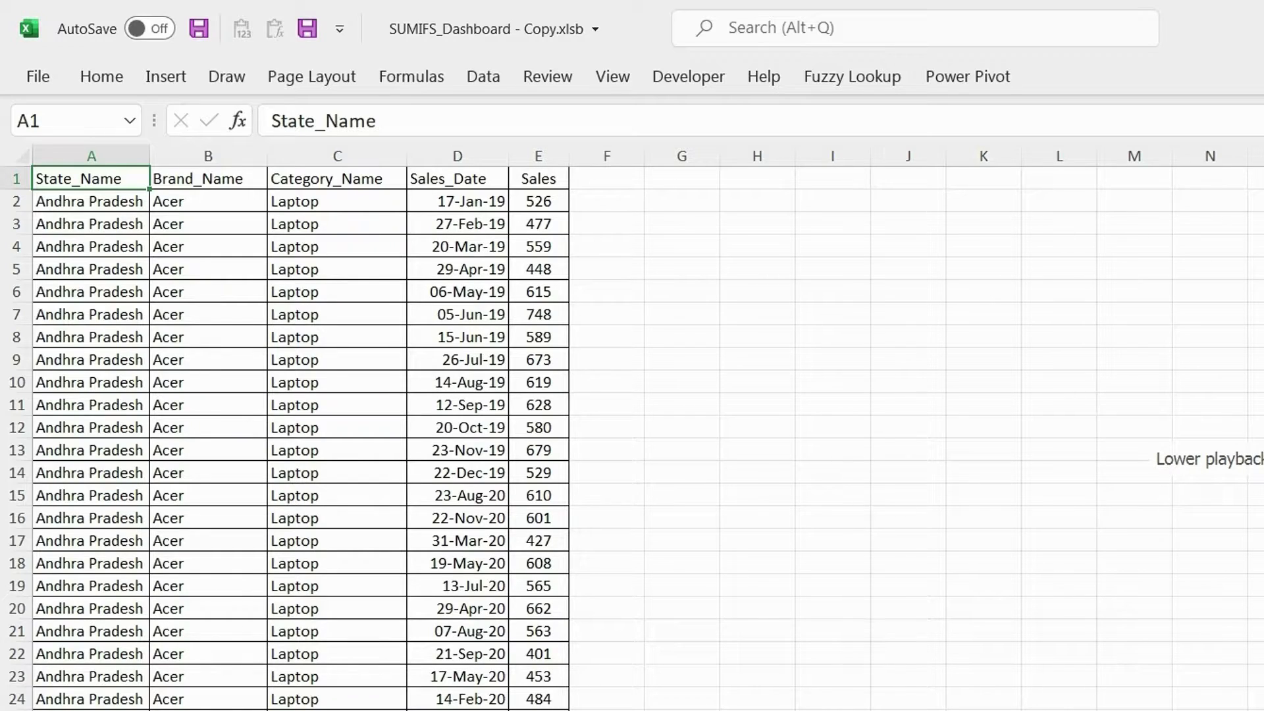
click(179, 366)
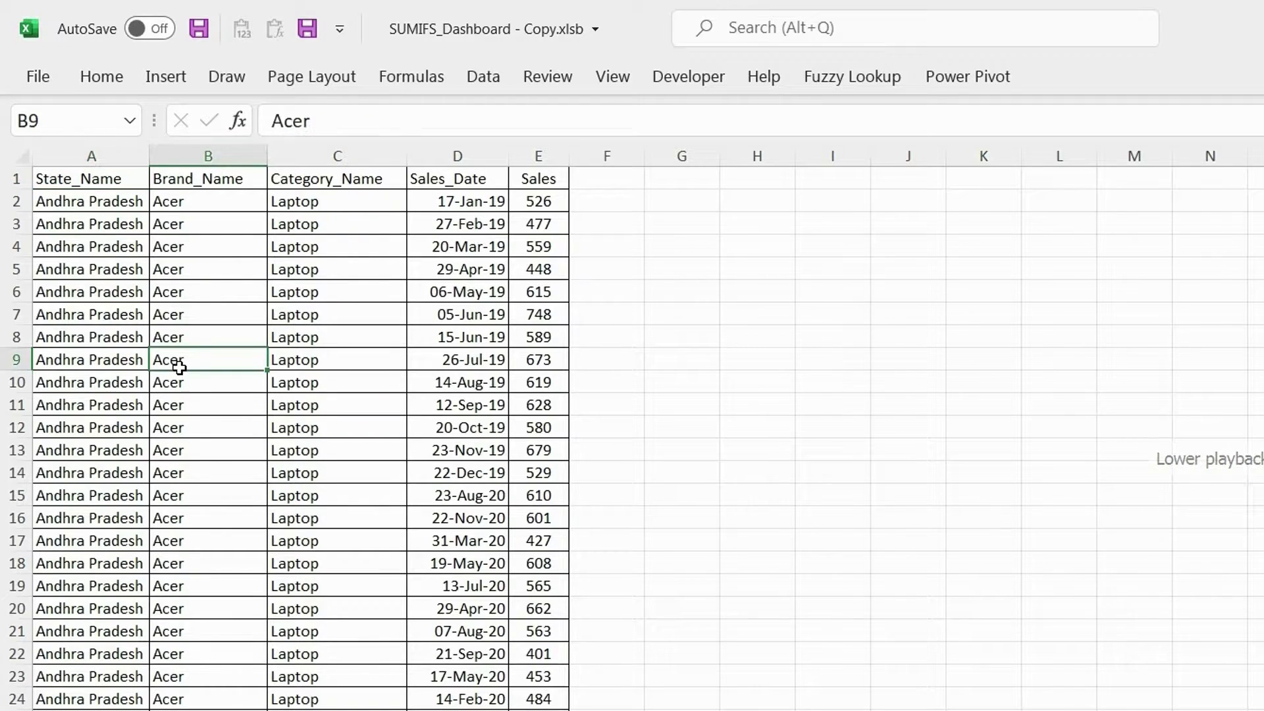
key(ctrl+t)
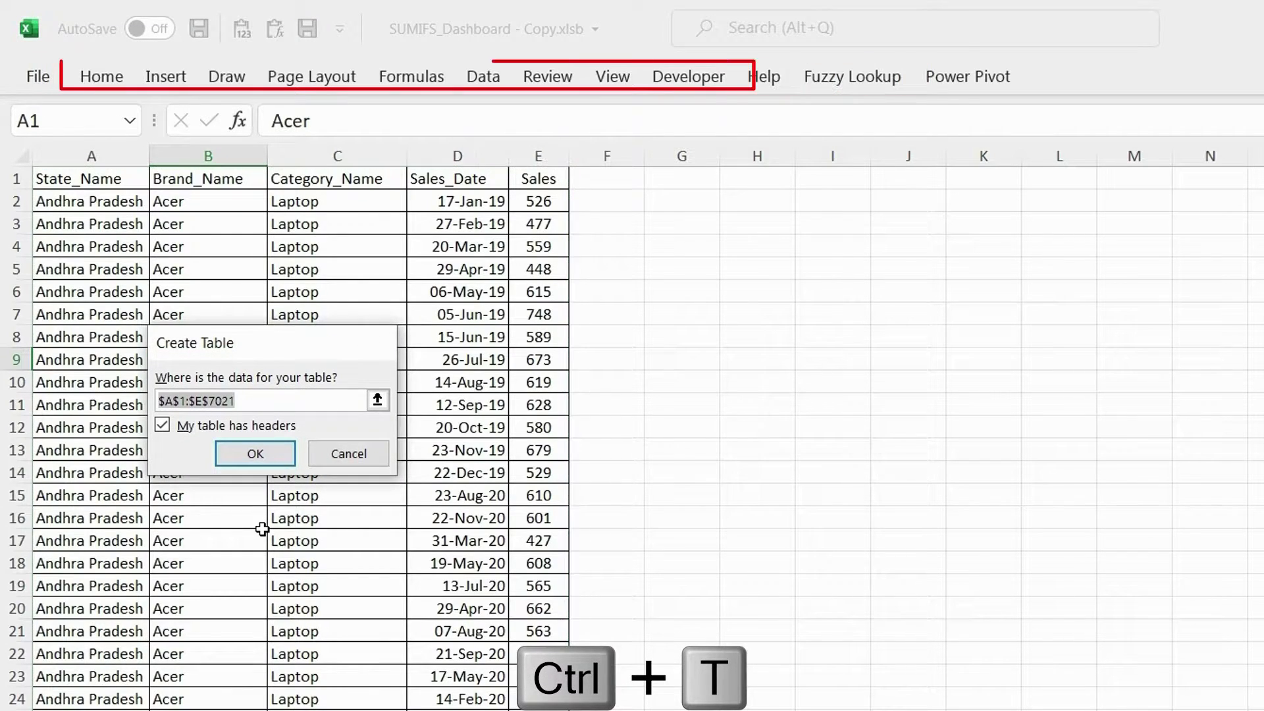
key(Escape)
click(166, 77)
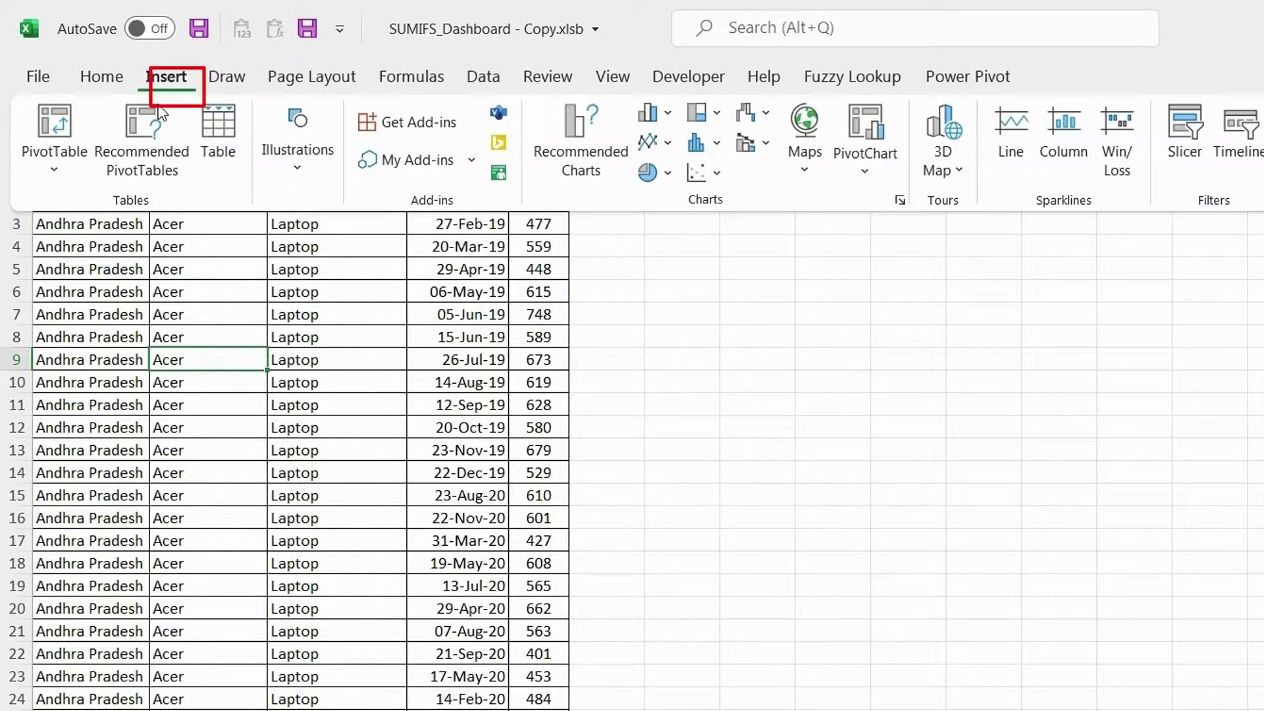
click(221, 128)
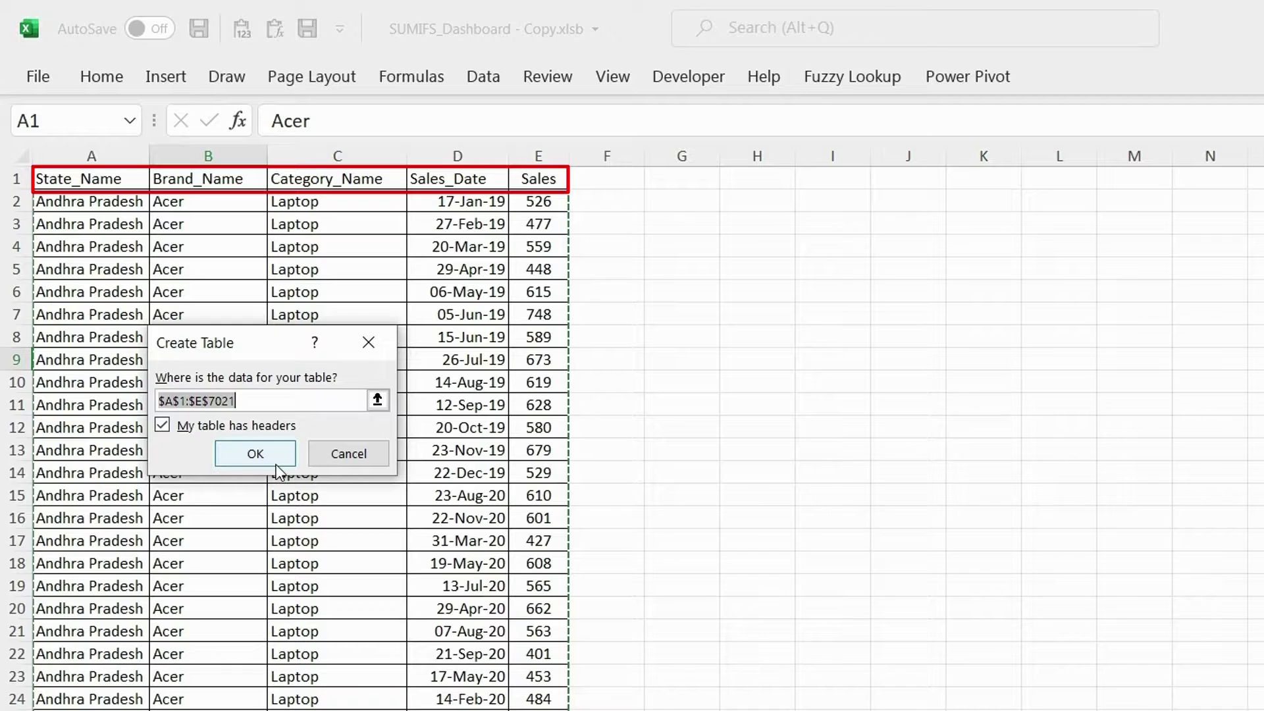
click(275, 464)
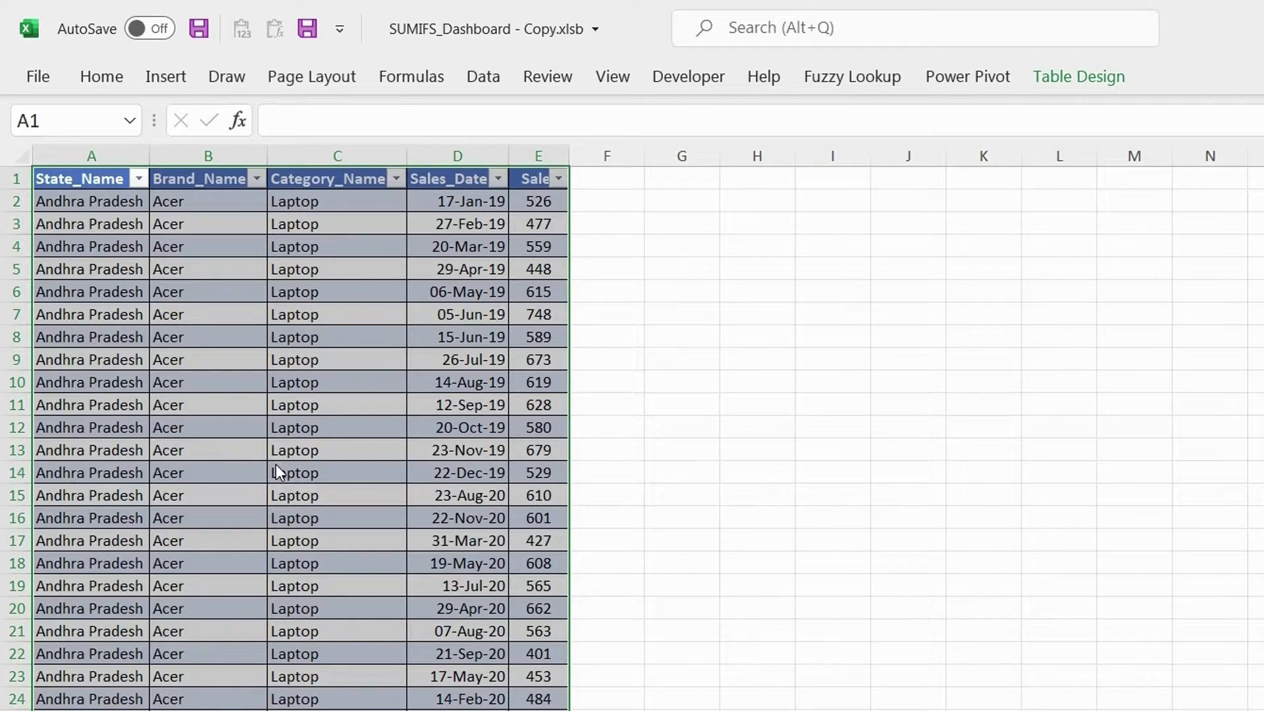
Rename the new table on the Database sheet as Sales_Data
click(1080, 77)
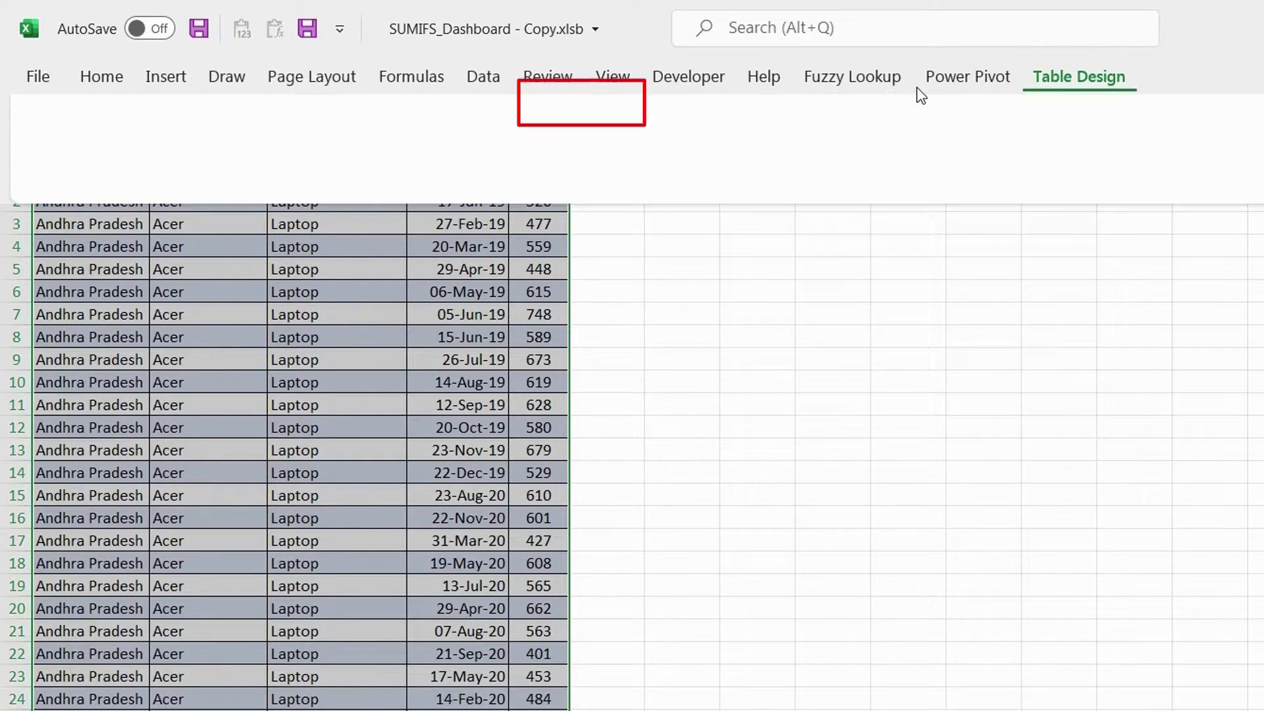
double_click(99, 142)
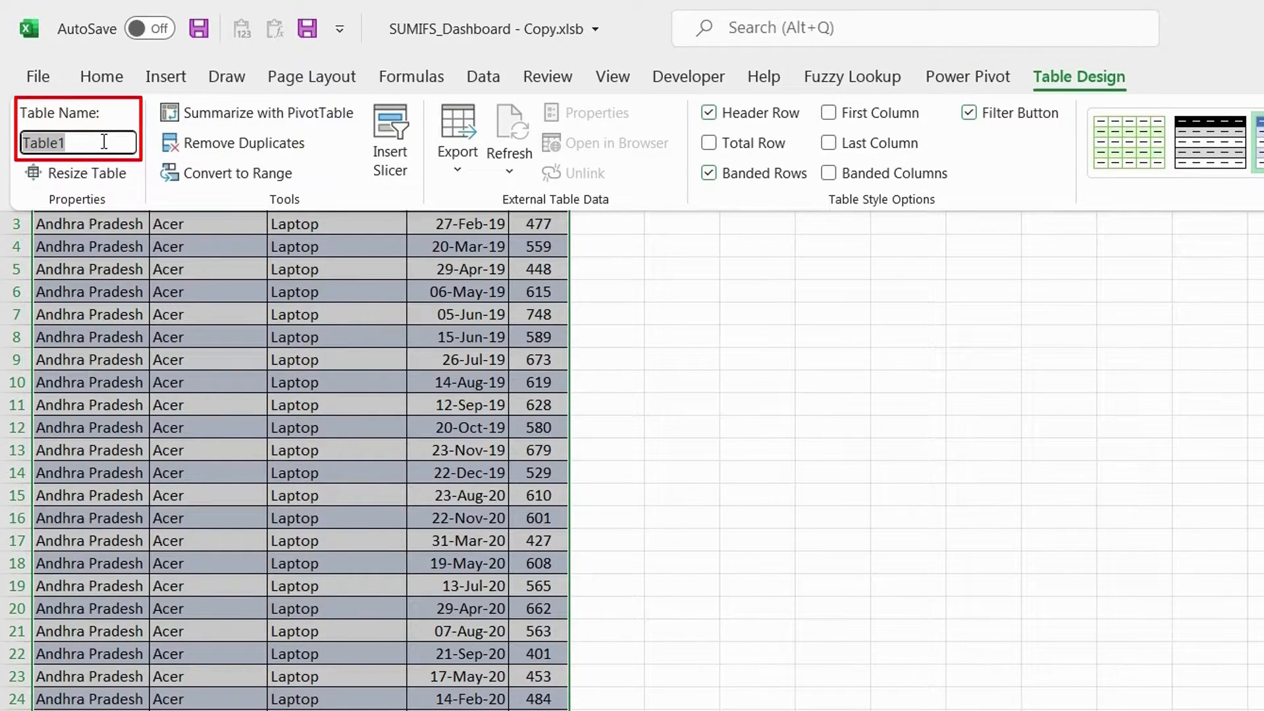
text(Sales_Data)
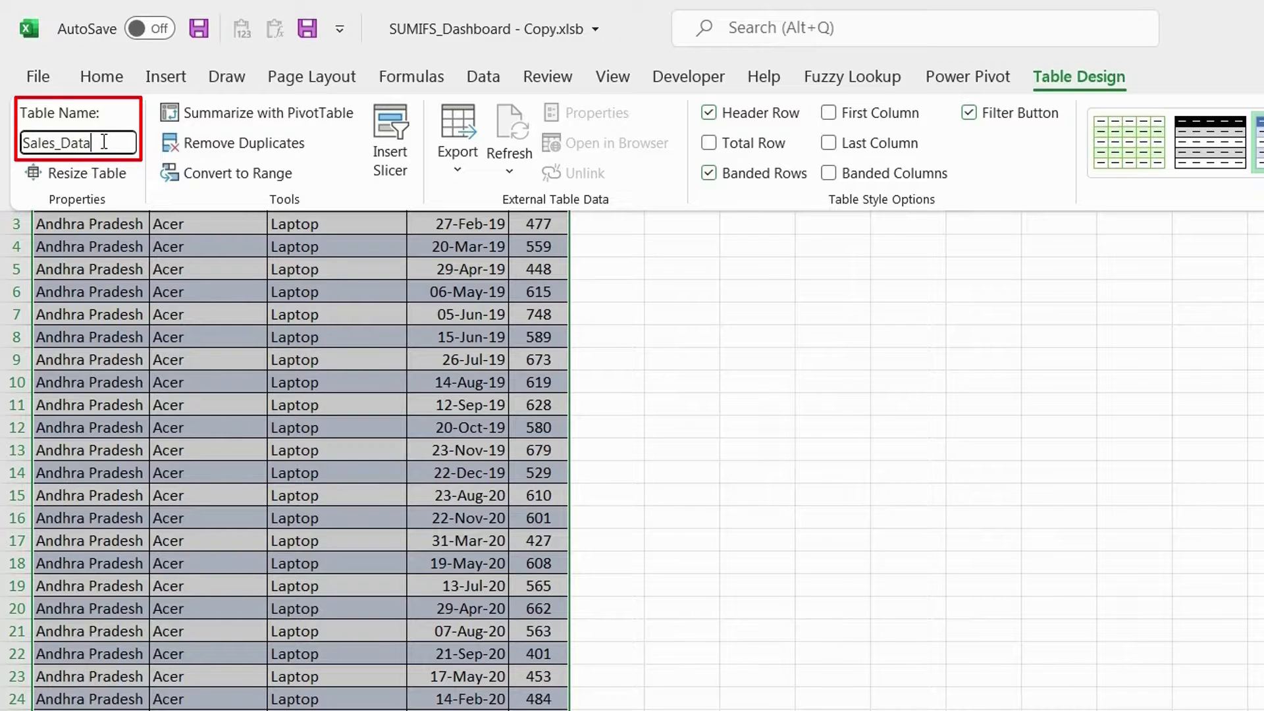
key(Return)
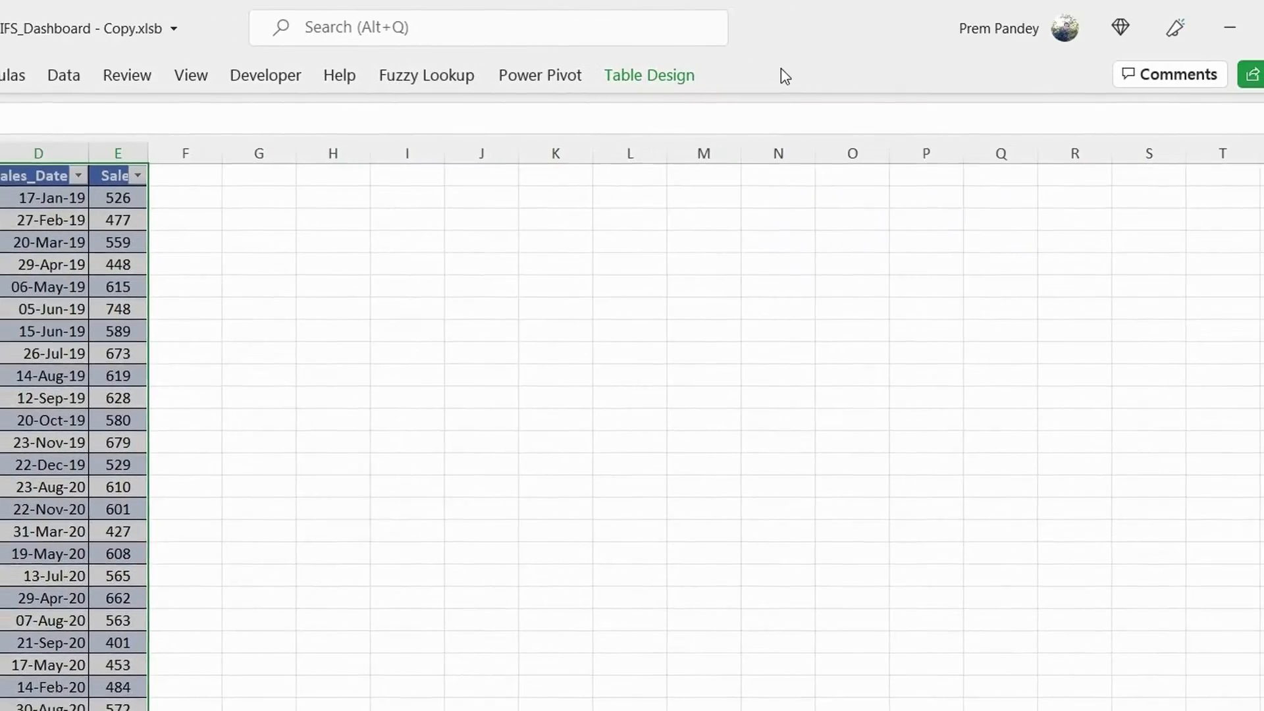
Remove the coloured formatting from the Sales_Data table by applying the plain first style of the Light group
click(963, 80)
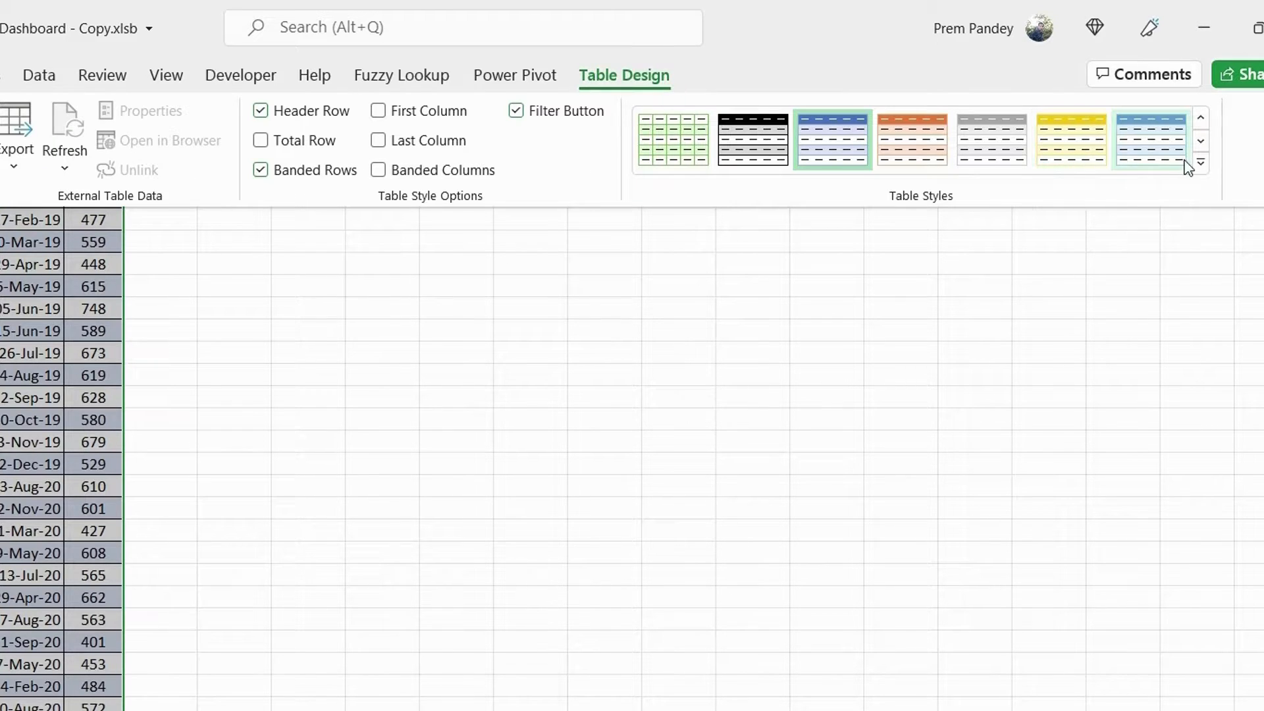
click(1202, 164)
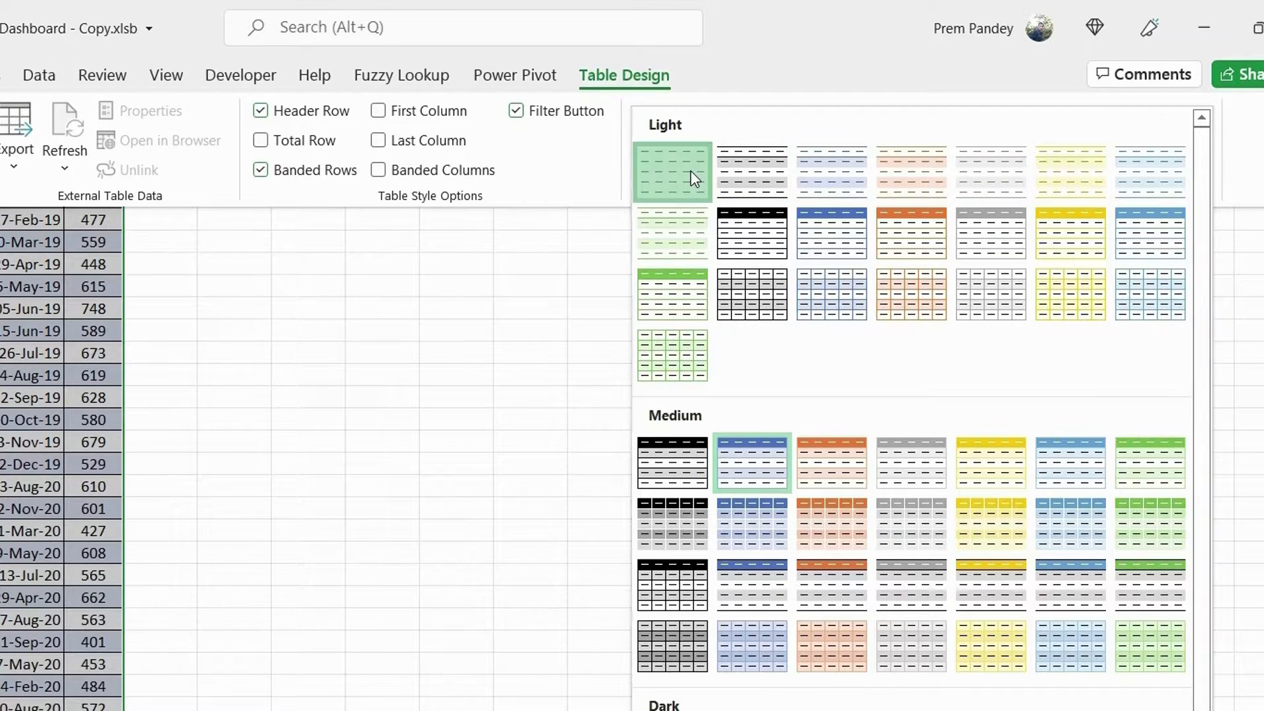
click(643, 176)
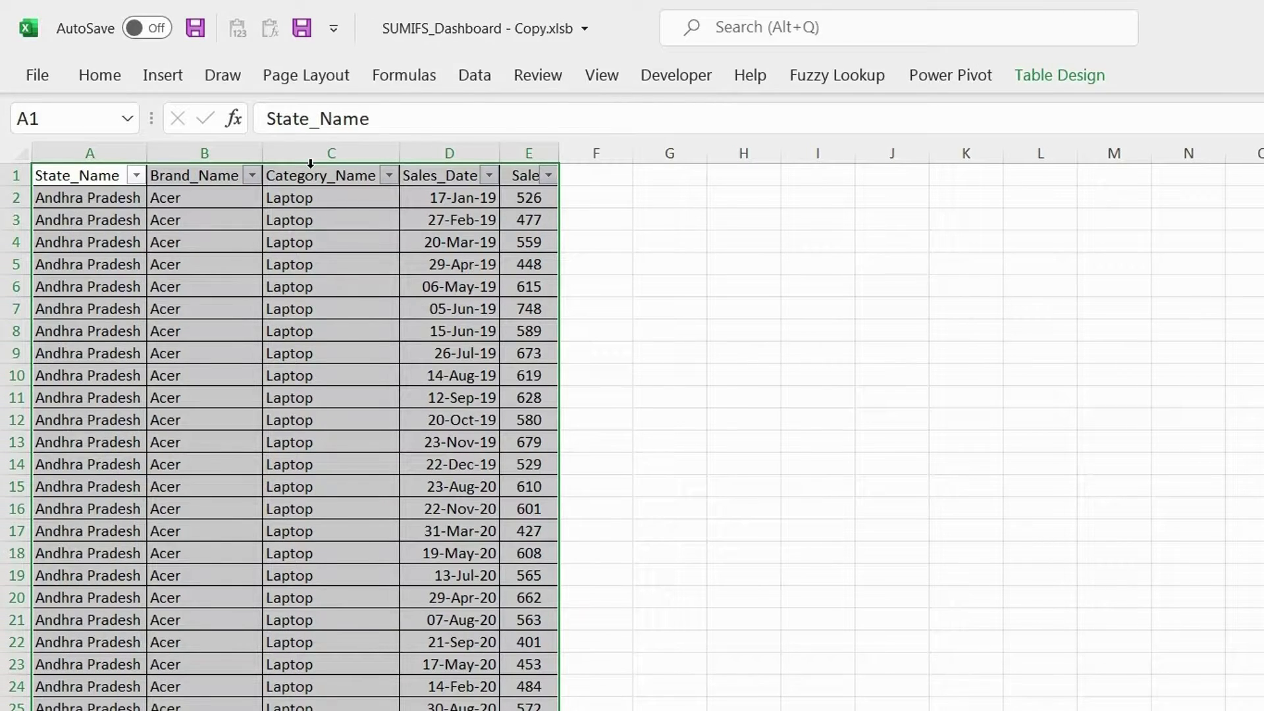
click(311, 166)
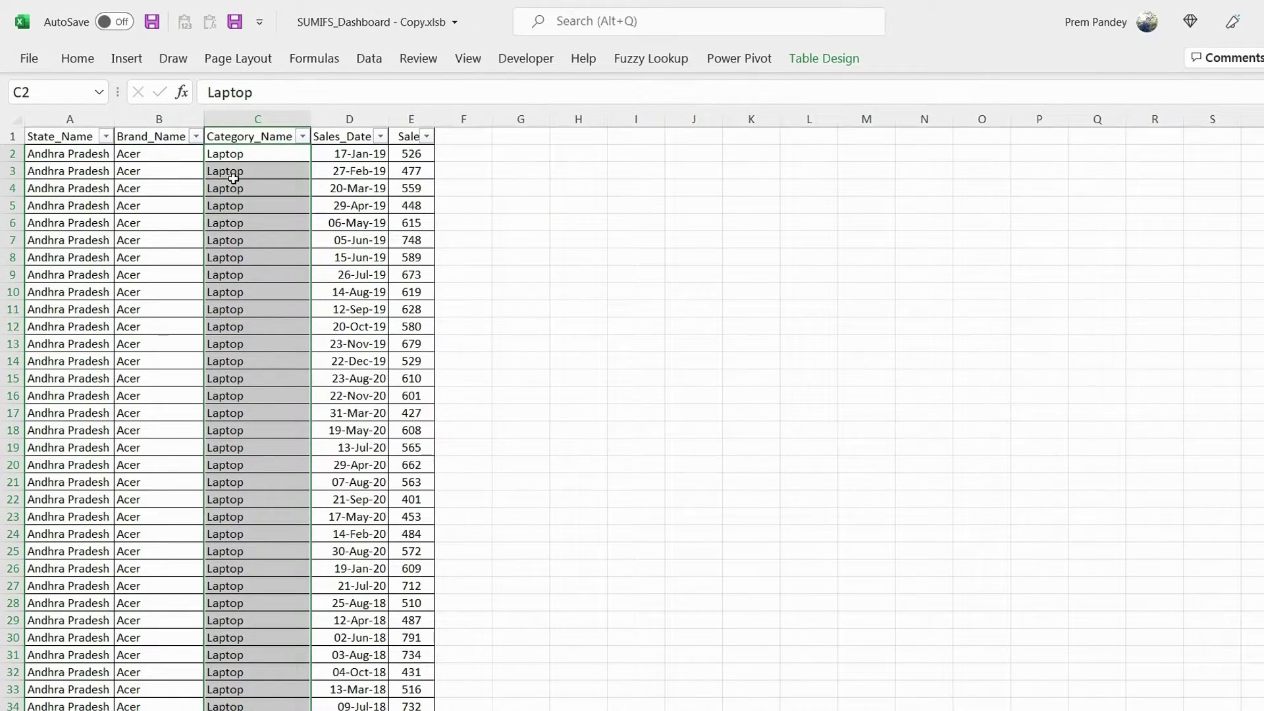
click(233, 179)
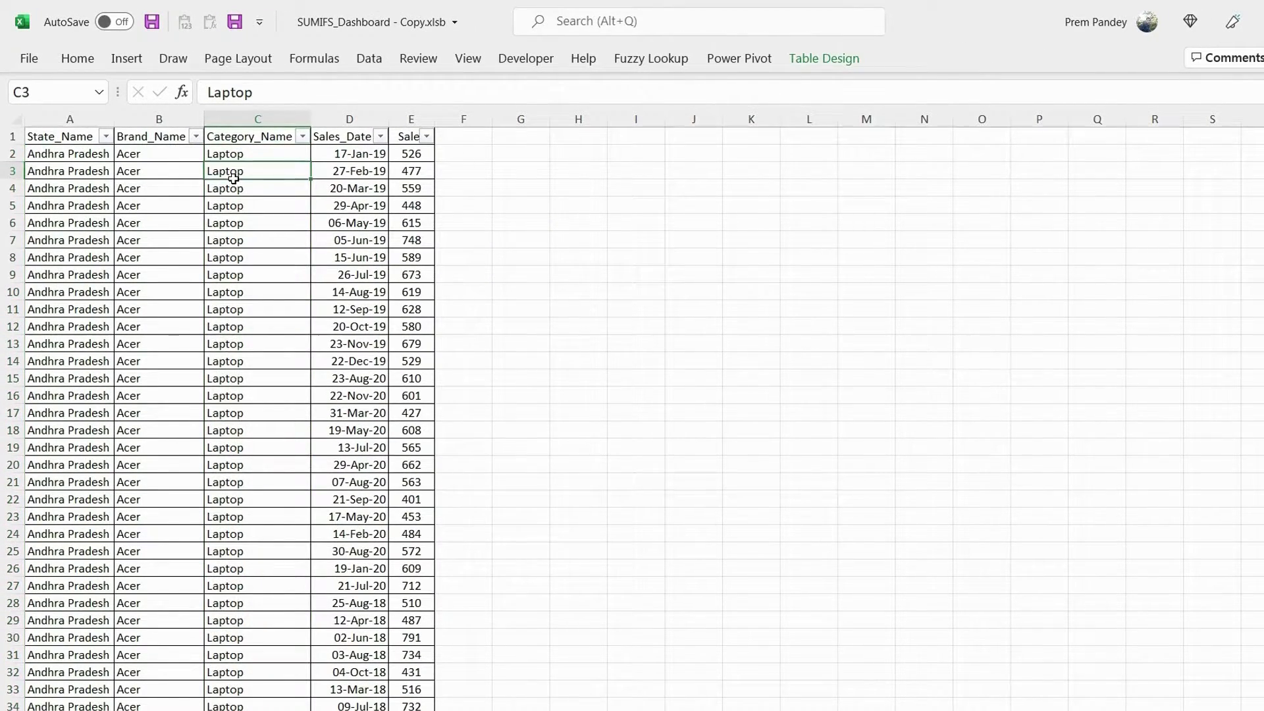
Begin a SUMIFS formula in cell B2 of the Overview sheet with Sales_Data[Sales] as the sum range
key(ctrl+Page_Down)
click(263, 197)
text(=sumifs)
key(Tab)
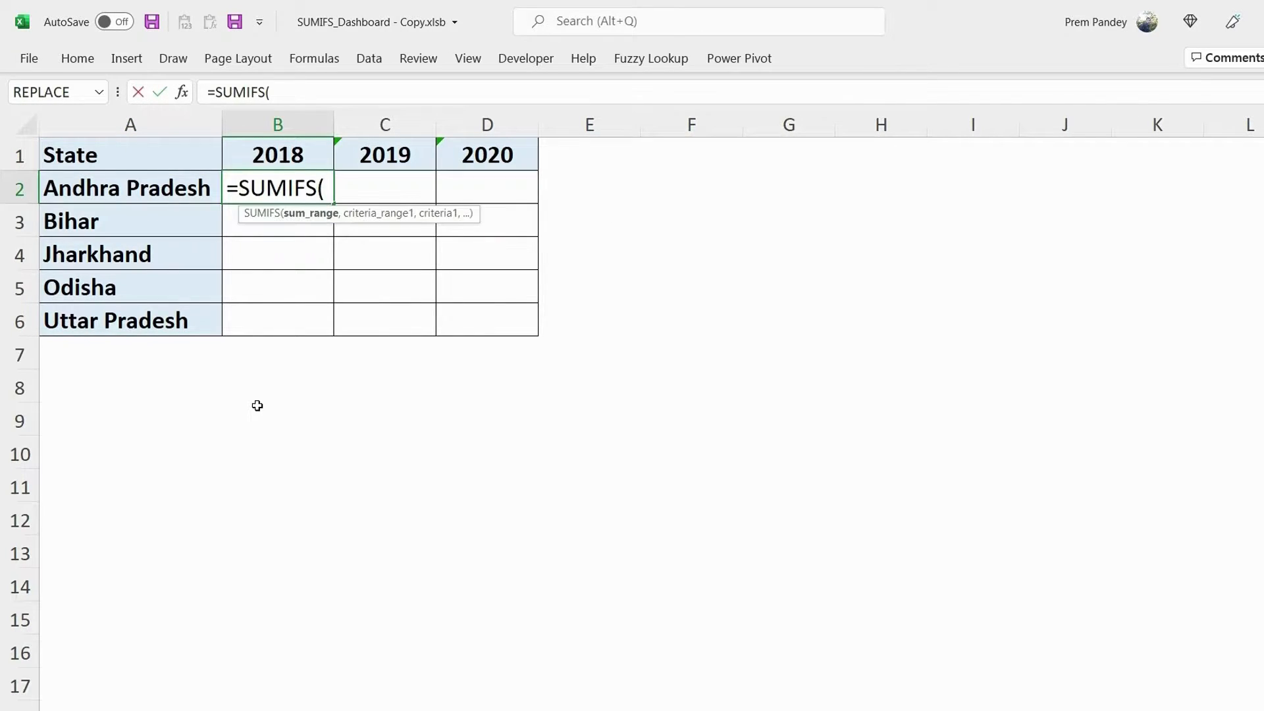
text(sale)
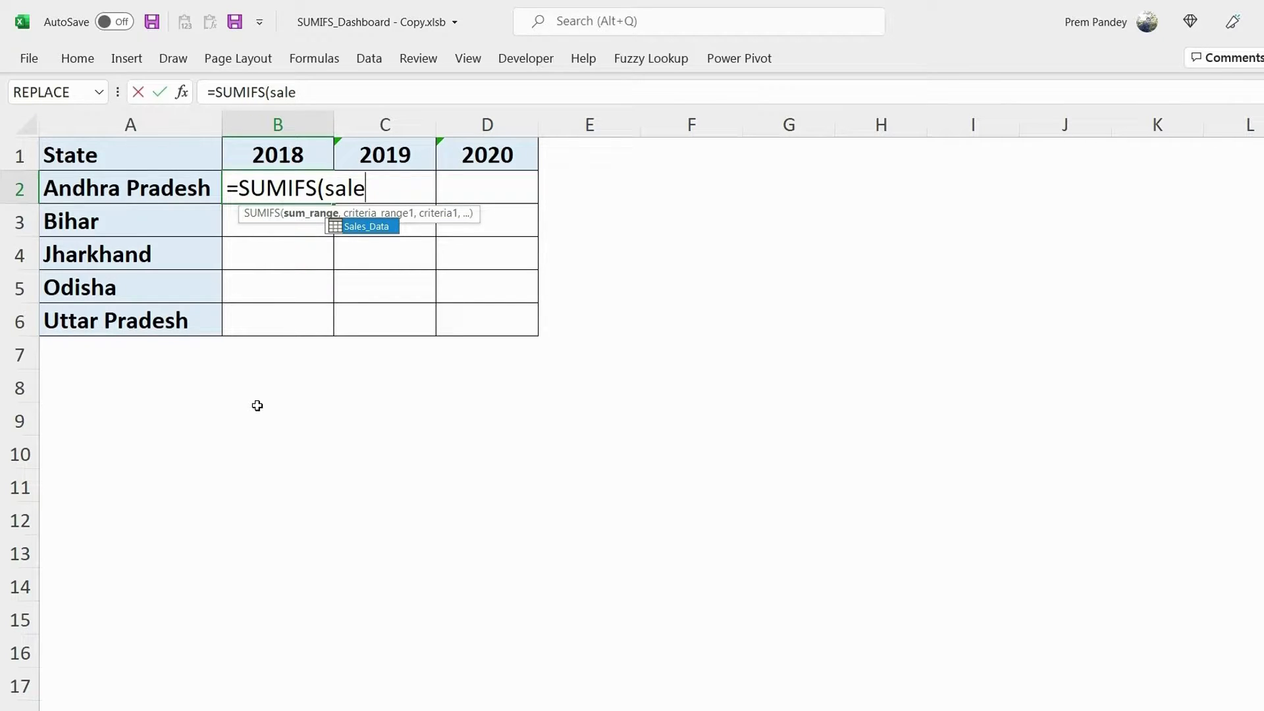
key(Tab)
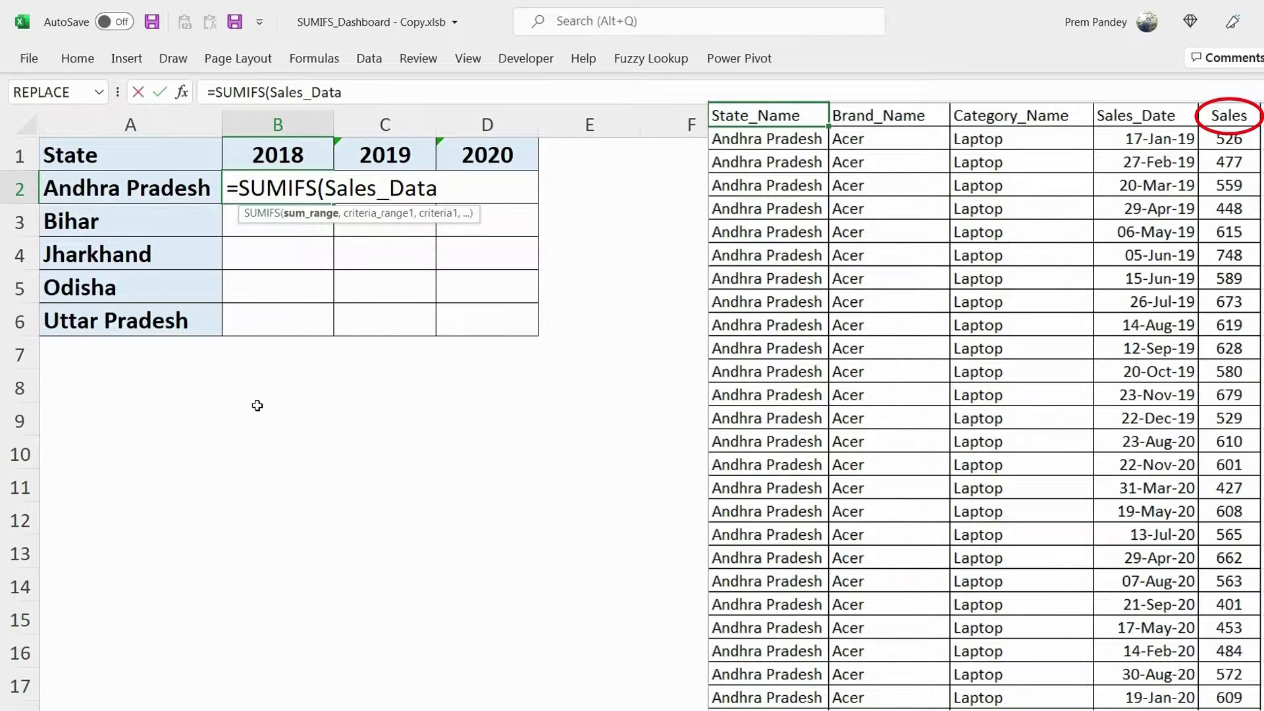
text([)
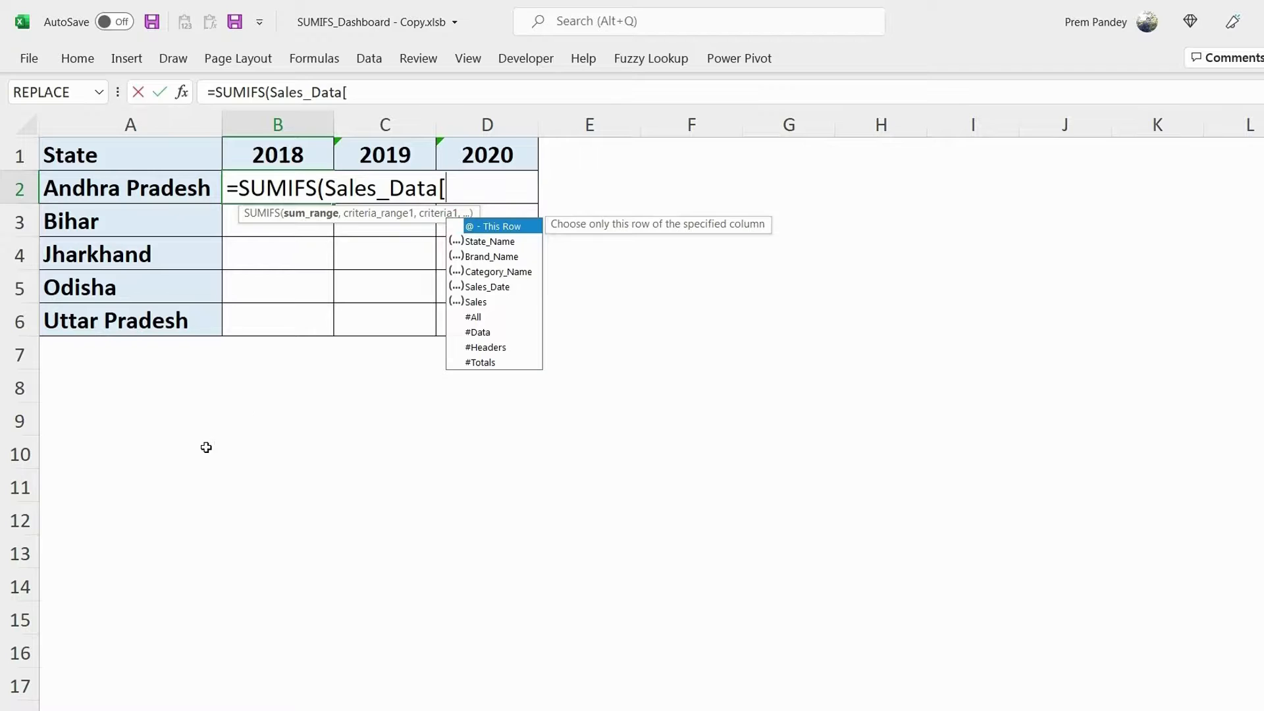
double_click(472, 301)
text(])
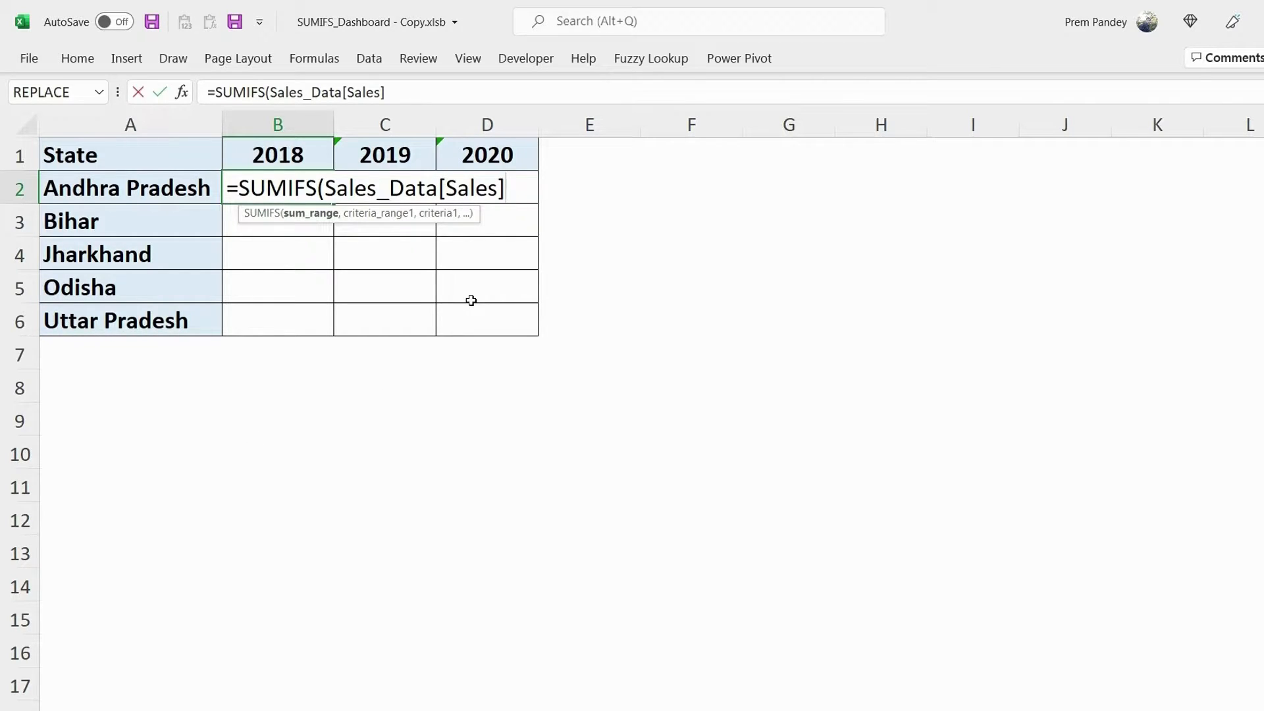
text(,)
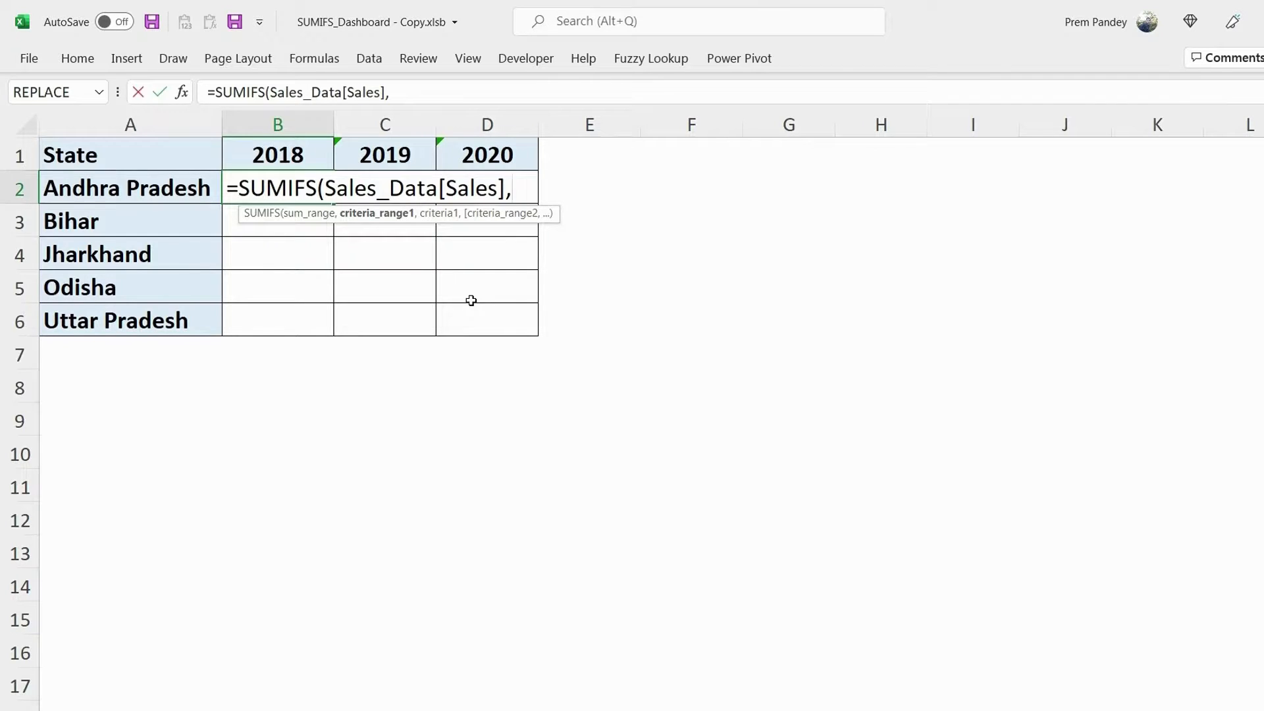
Add Sales_Data[State_Name] as the first criteria range of the SUMIFS formula in B2
text(sale)
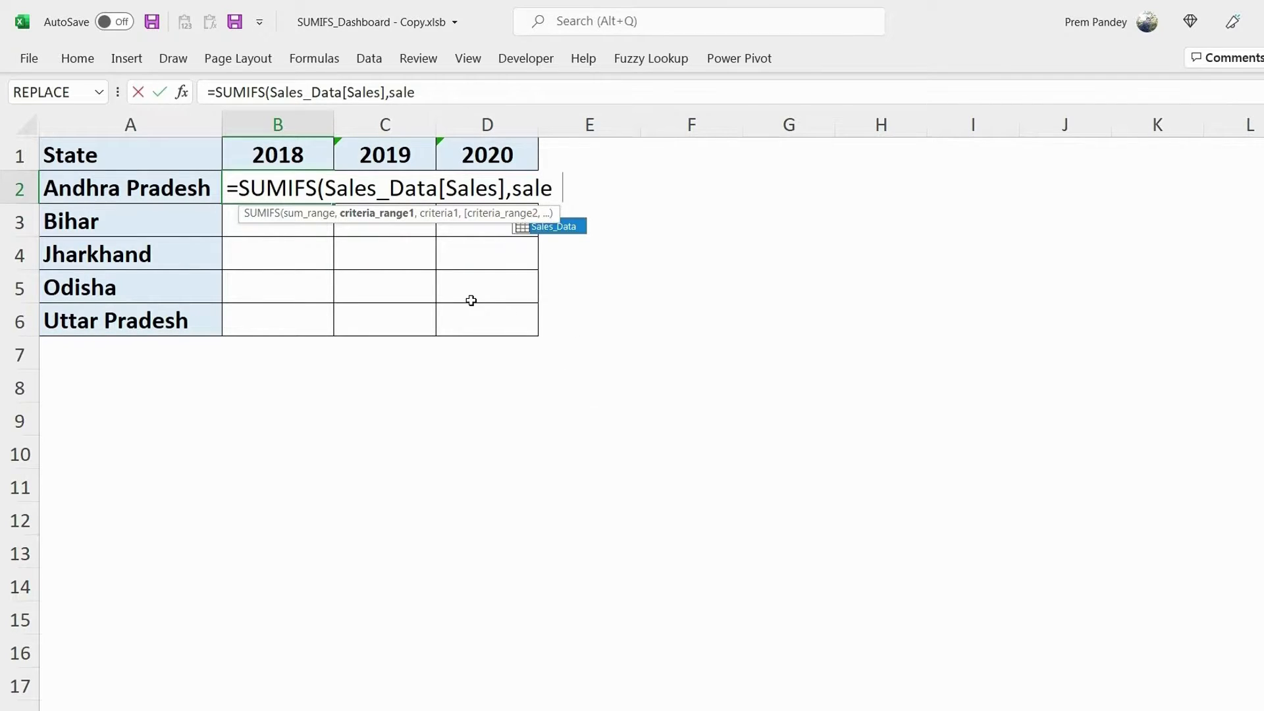
key(Tab)
text([)
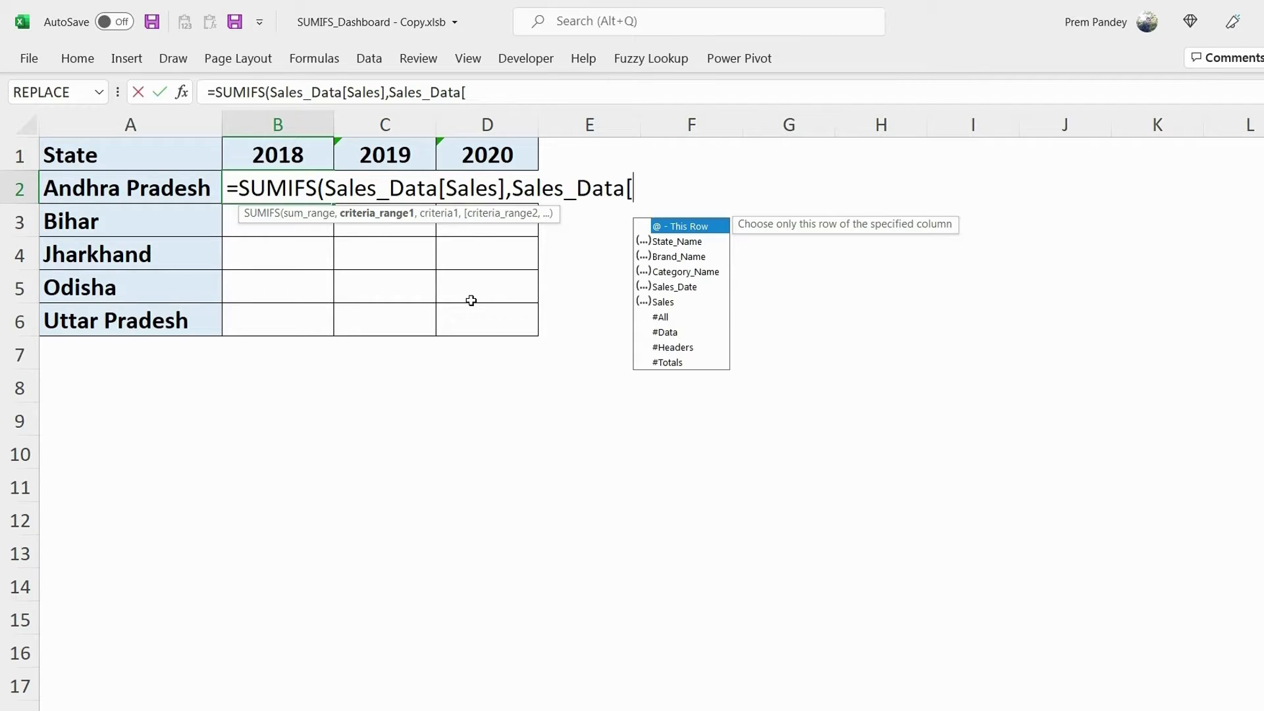
key(Down)
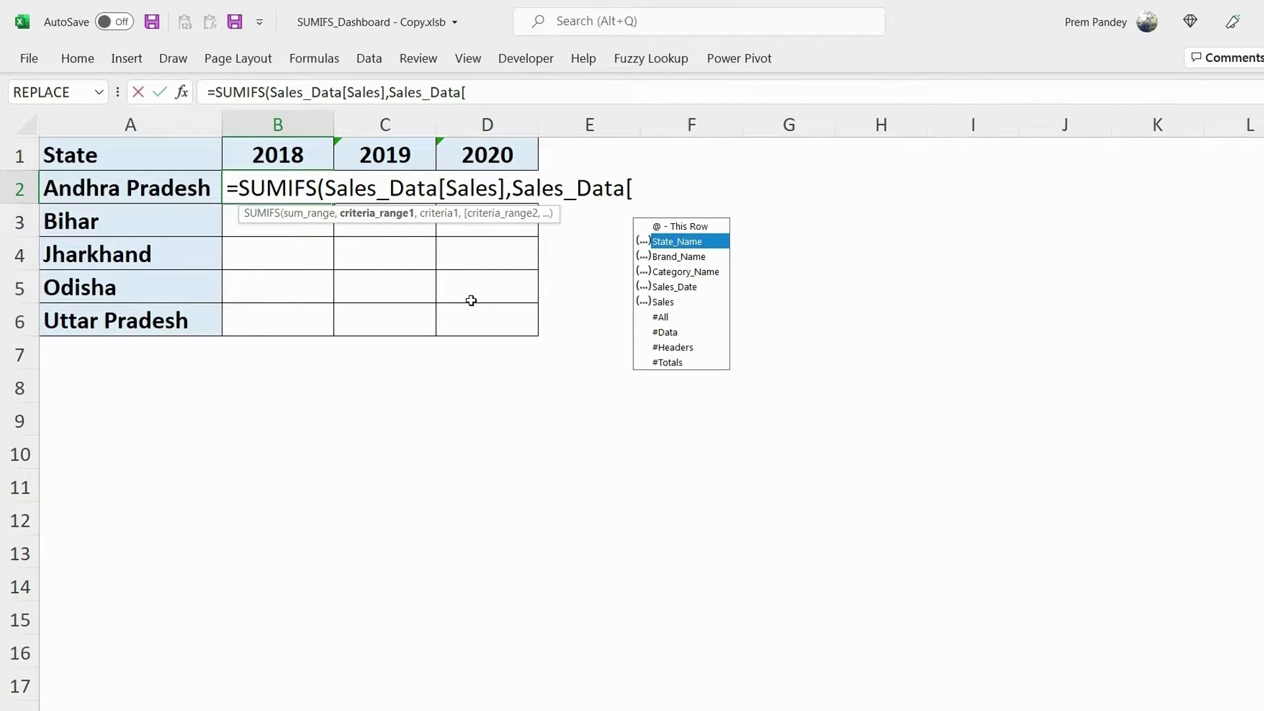
key(Tab)
text(],)
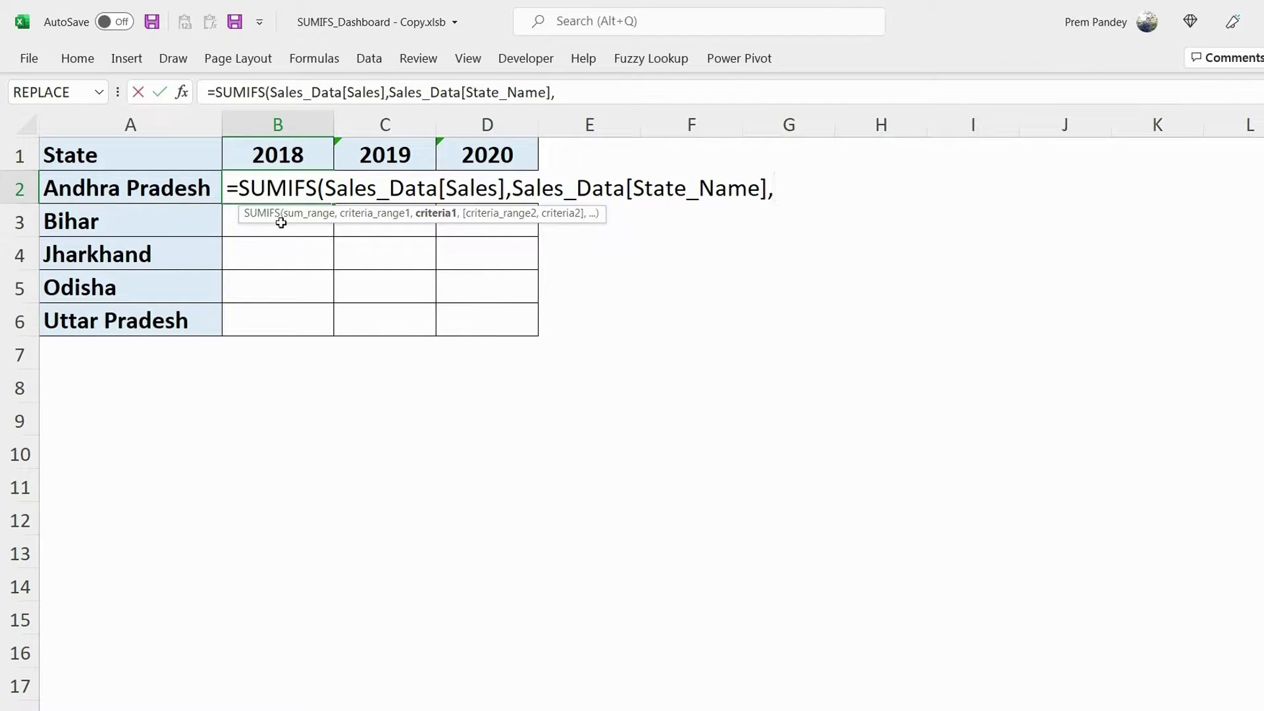
Set $A2, with only the column locked, as the state criterion and complete the SUMIFS formula in B2
click(135, 187)
key(F4)
key(F4)
key(F4)
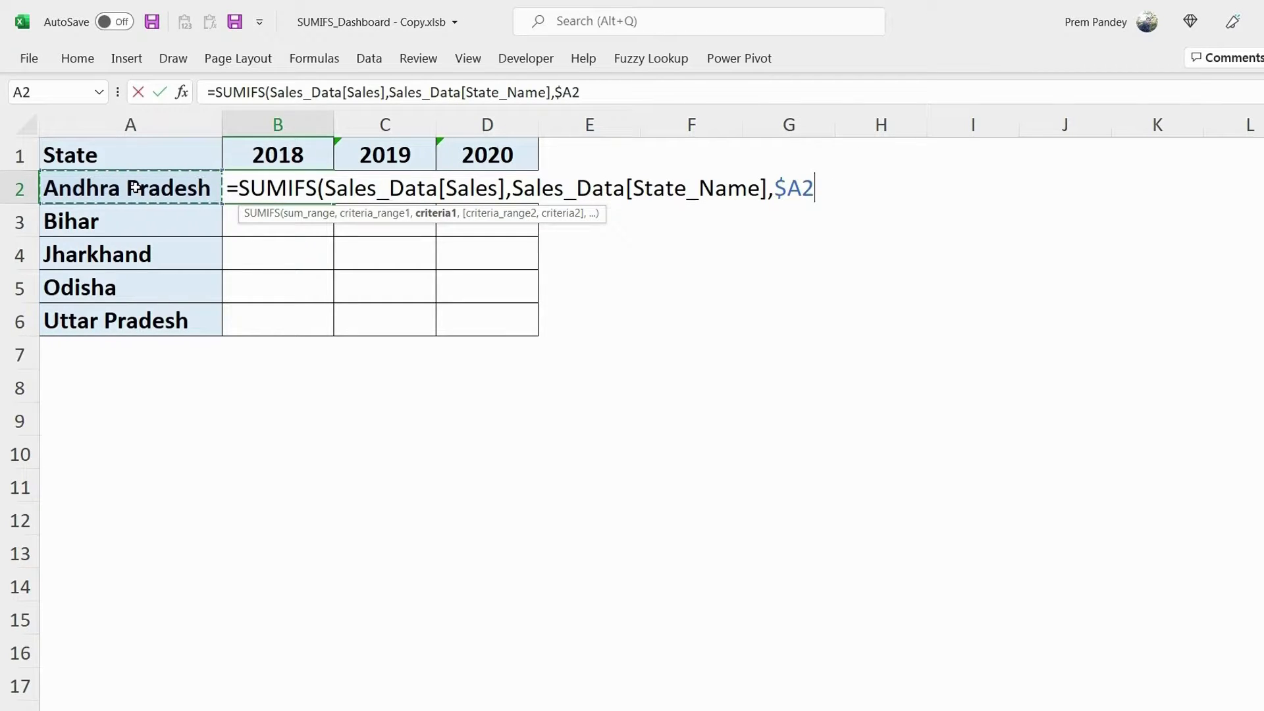
text())
key(Return)
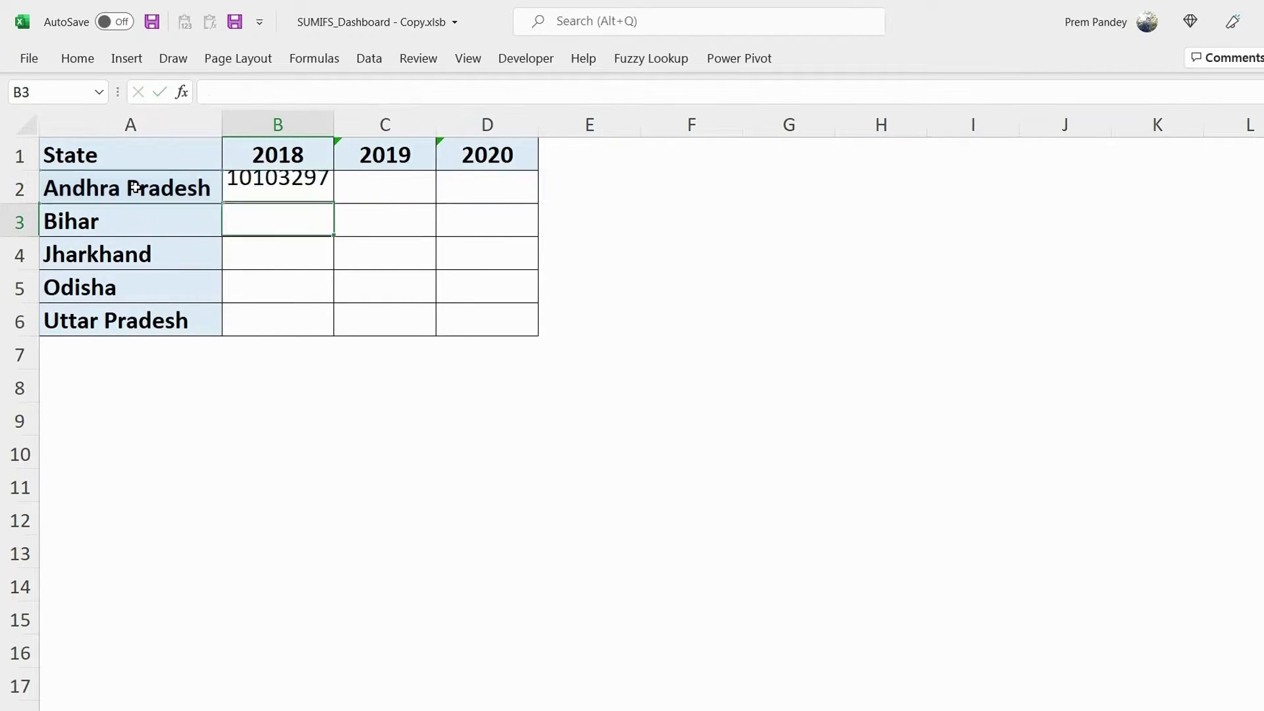
click(277, 187)
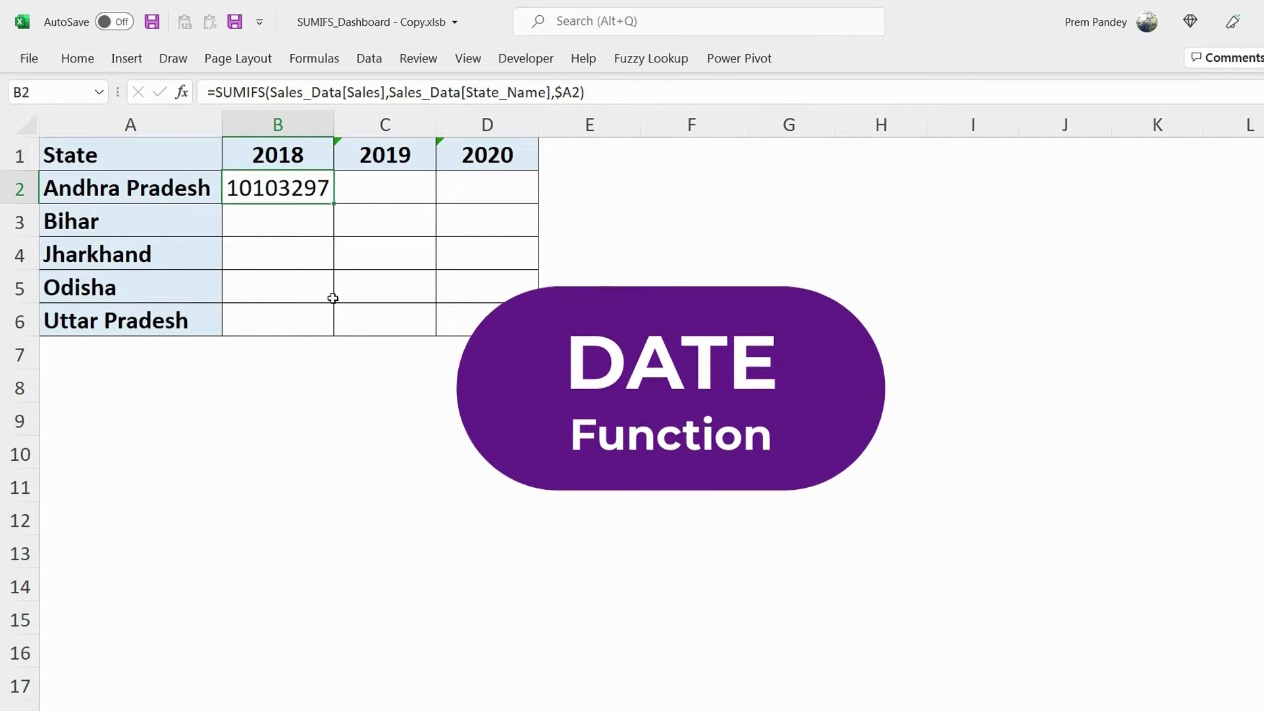
Enter =DATE(B$1,1,1) in cell E2 to build the first day of the year in the header, locking only the row
key(Right)
key(Right)
key(Right)
text(=date)
key(Tab)
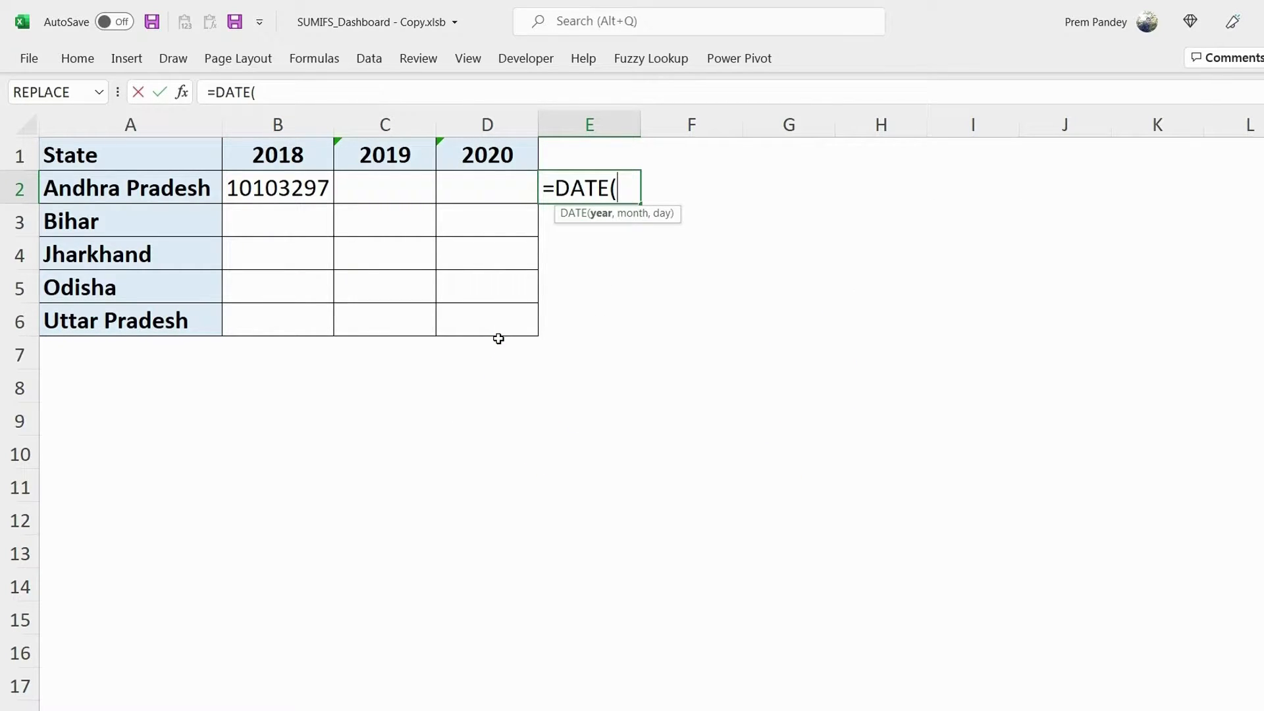
click(282, 156)
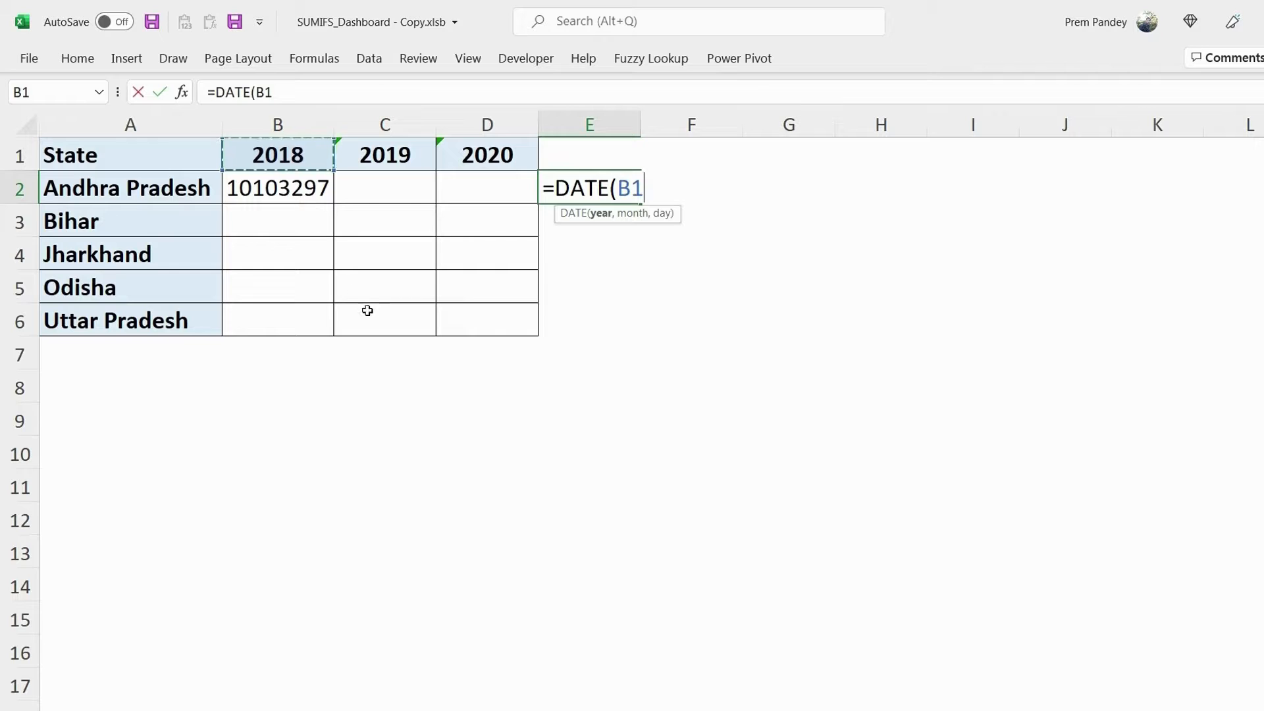
key(F4)
key(F4)
text(,)
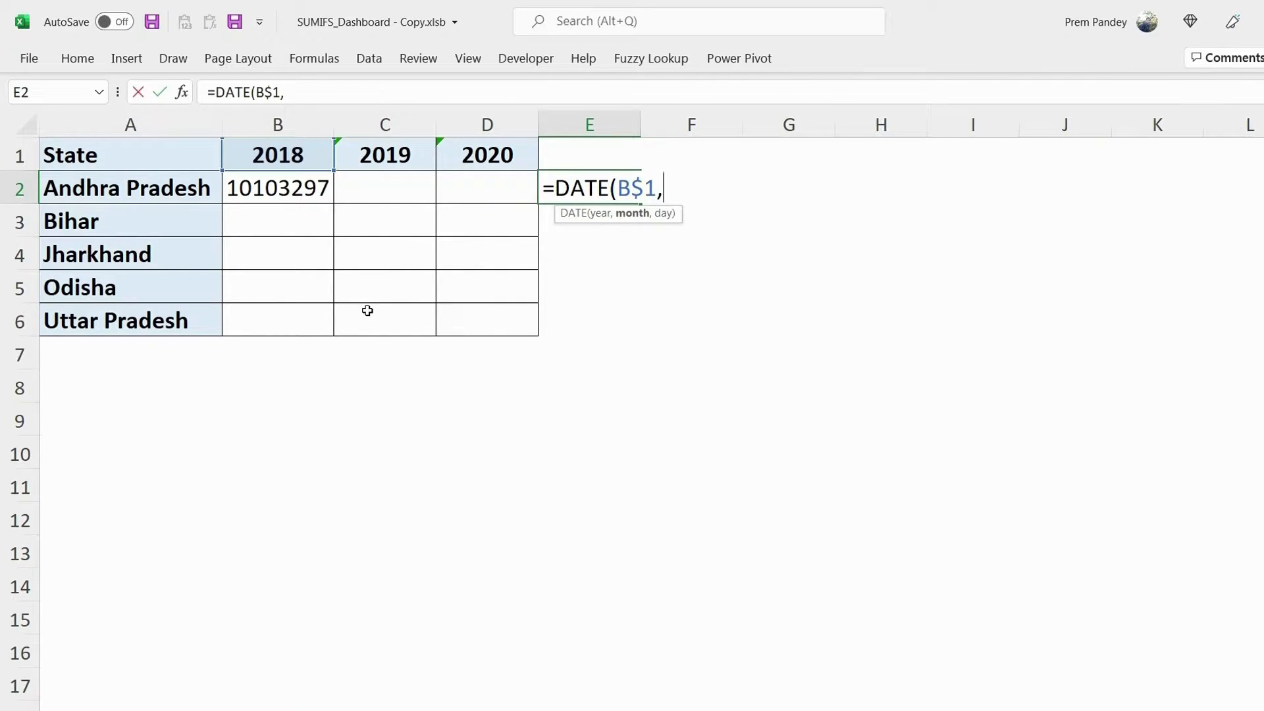
text(1,1)
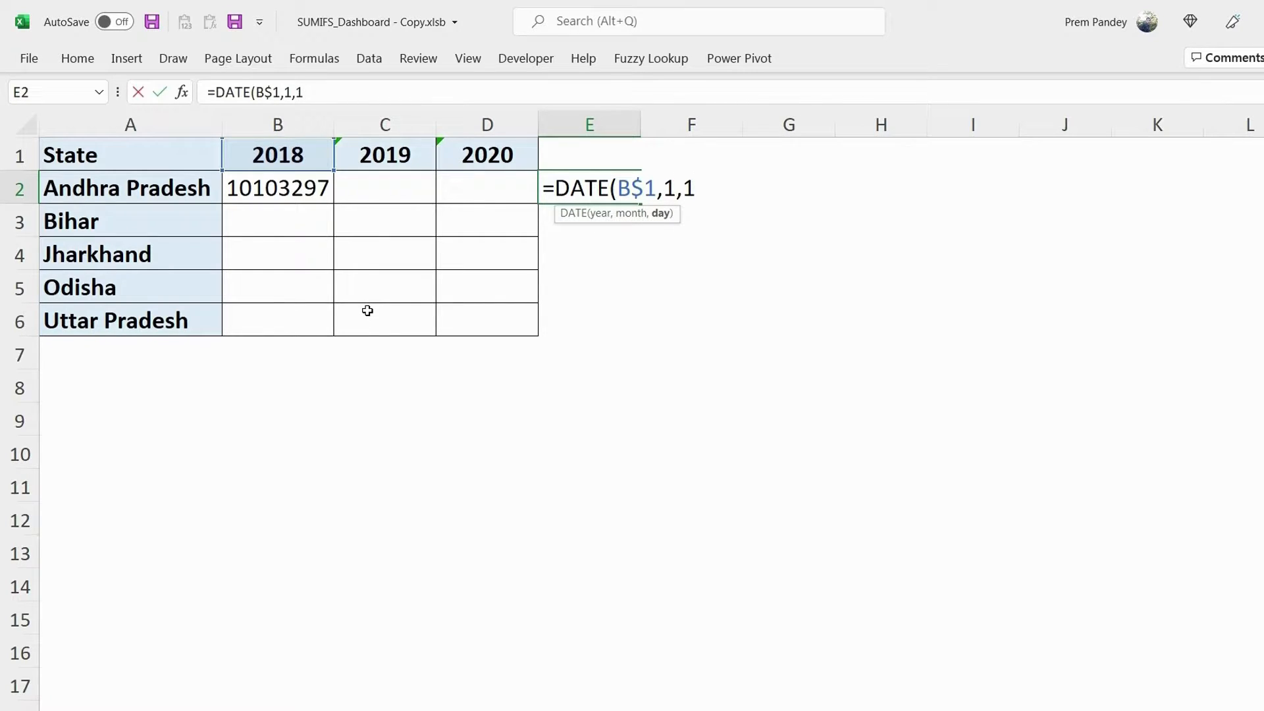
text())
key(Return)
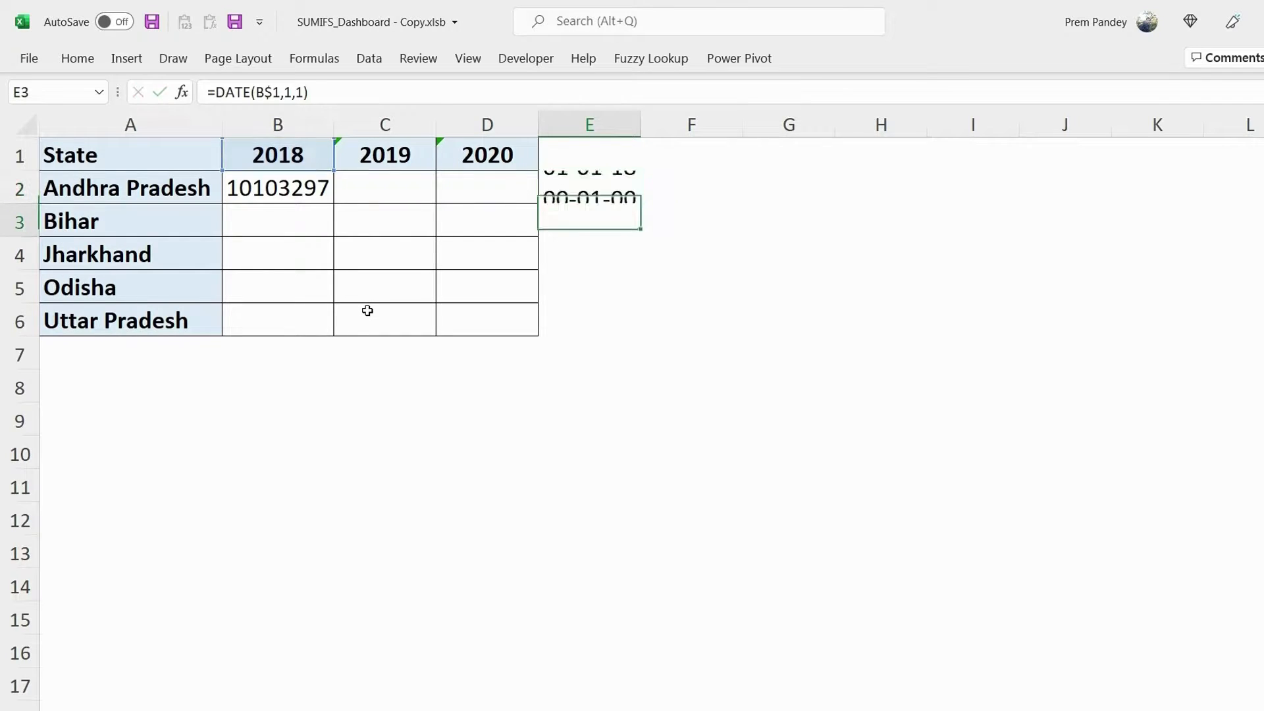
key(Up)
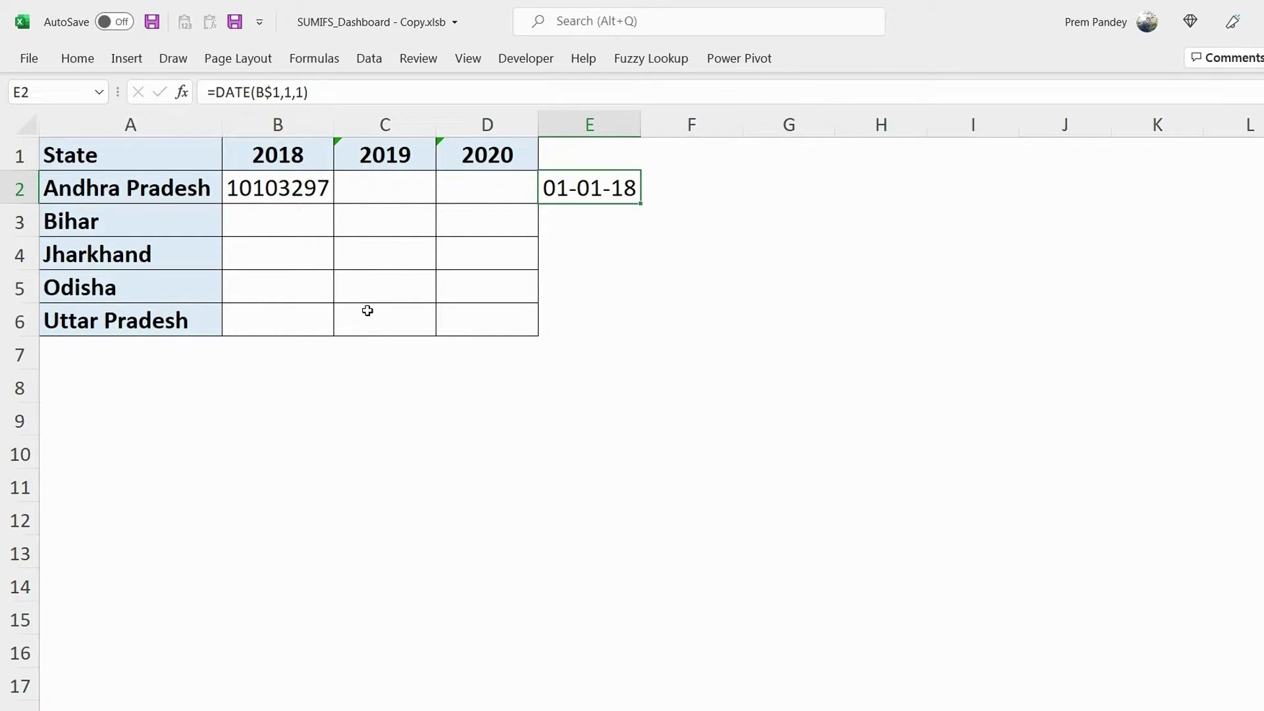
Copy the DATE formula text from E2 into cell F2 with its B$1 reference intact
key(F2)
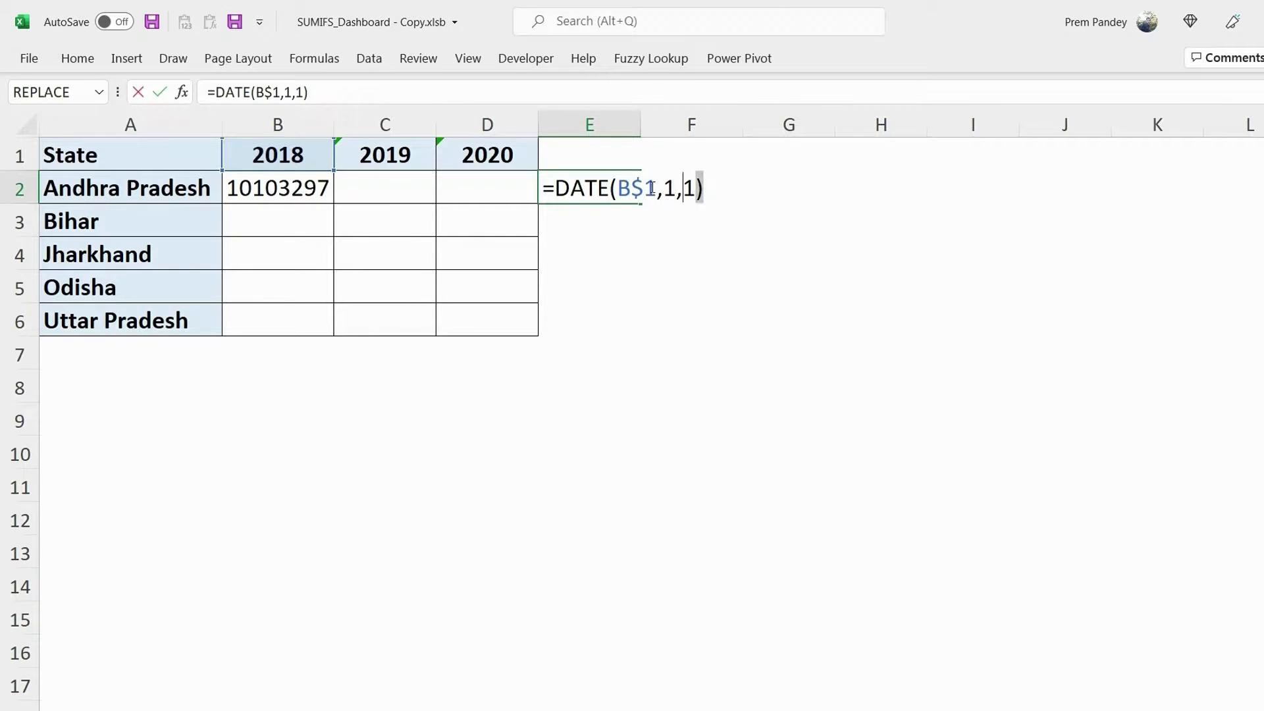
drag(704, 188, 538, 187)
key(ctrl+c)
key(Escape)
double_click(657, 190)
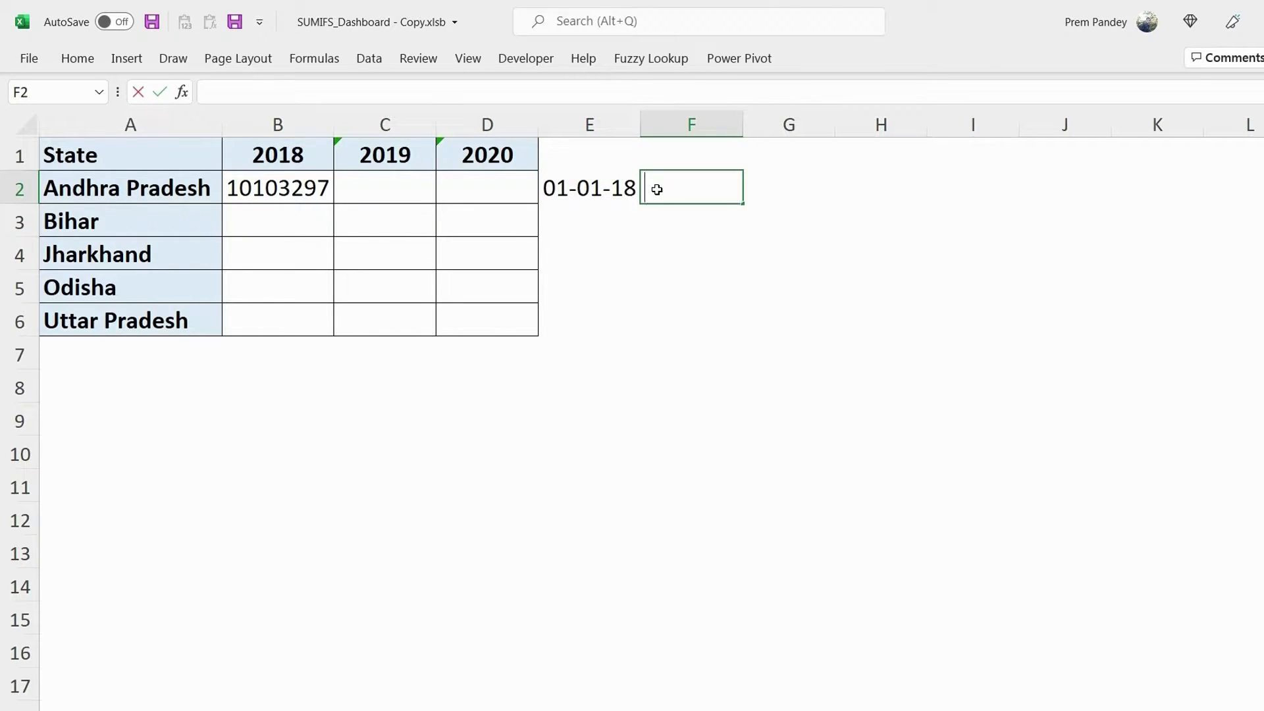
key(ctrl+v)
Edit the formula in F2 to =DATE(B$1,12,31) to build the last day of the header year
click(770, 191)
key(shift+Left)
text(12)
key(Right)
text(3)
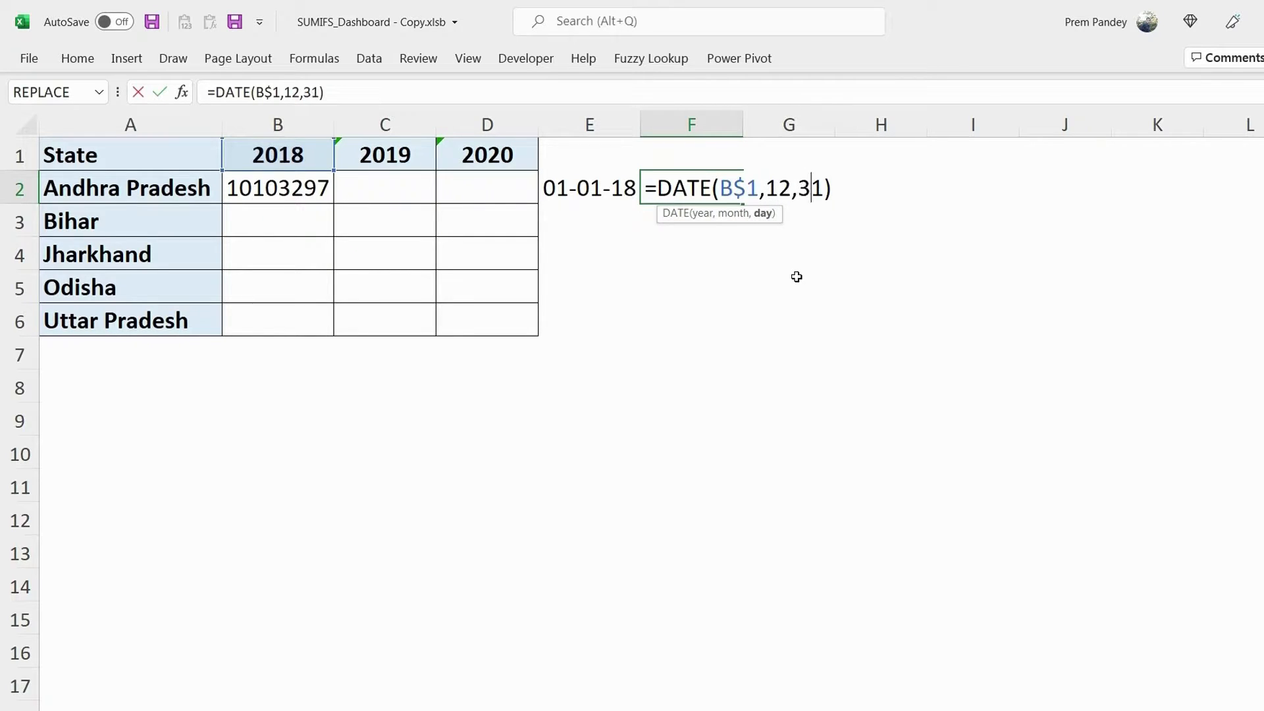
key(Return)
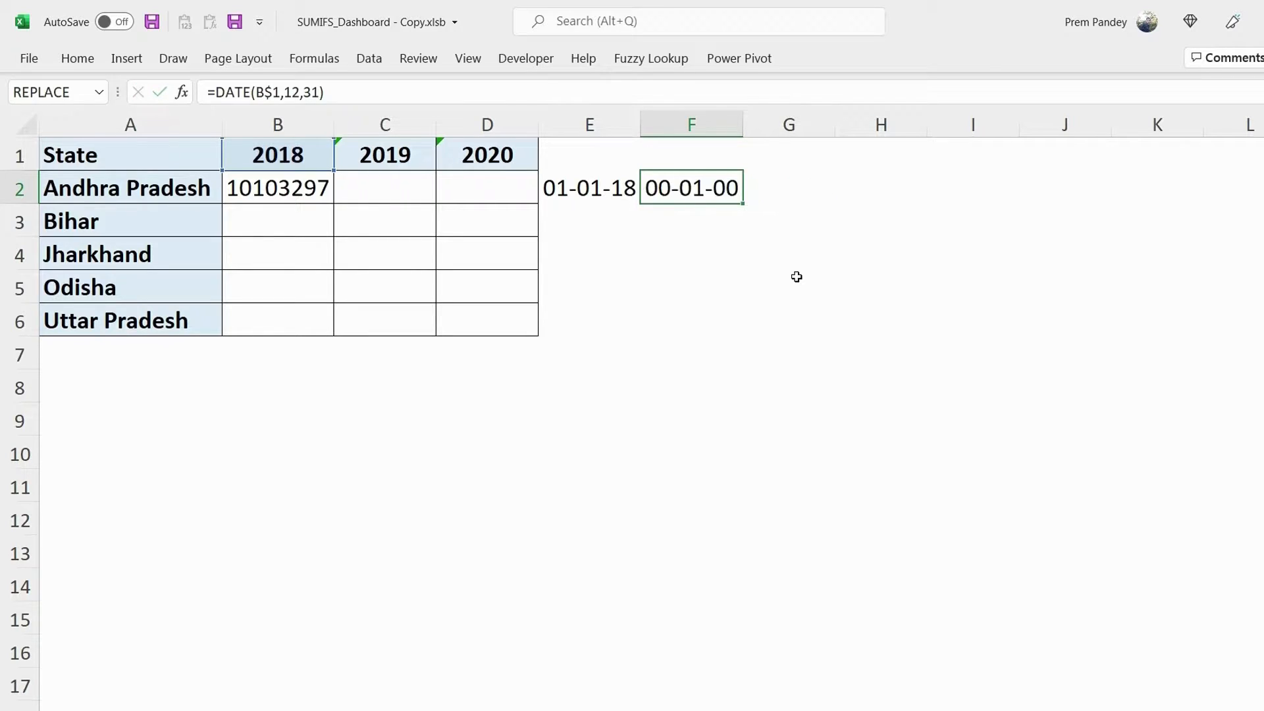
key(Up)
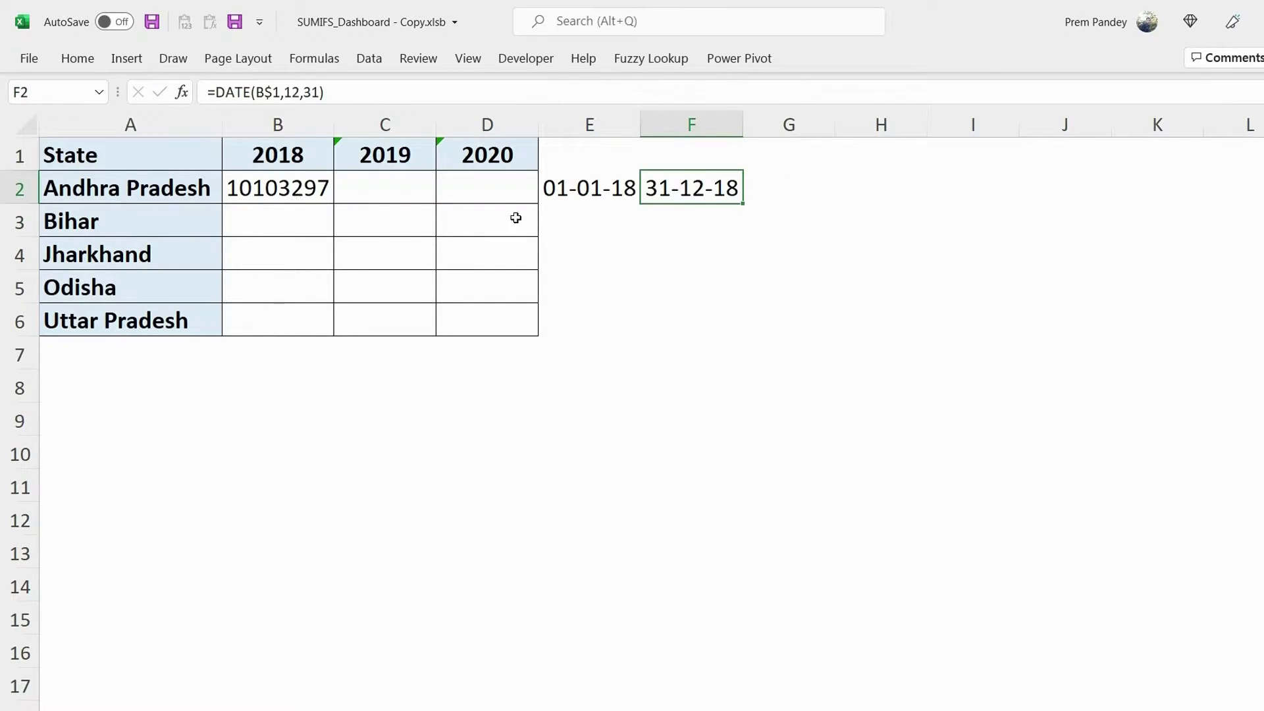
Copy the DATE(B$1,1,1) expression, without its equals sign, from the formula in E2
double_click(573, 196)
drag(555, 189, 799, 191)
right_click(655, 192)
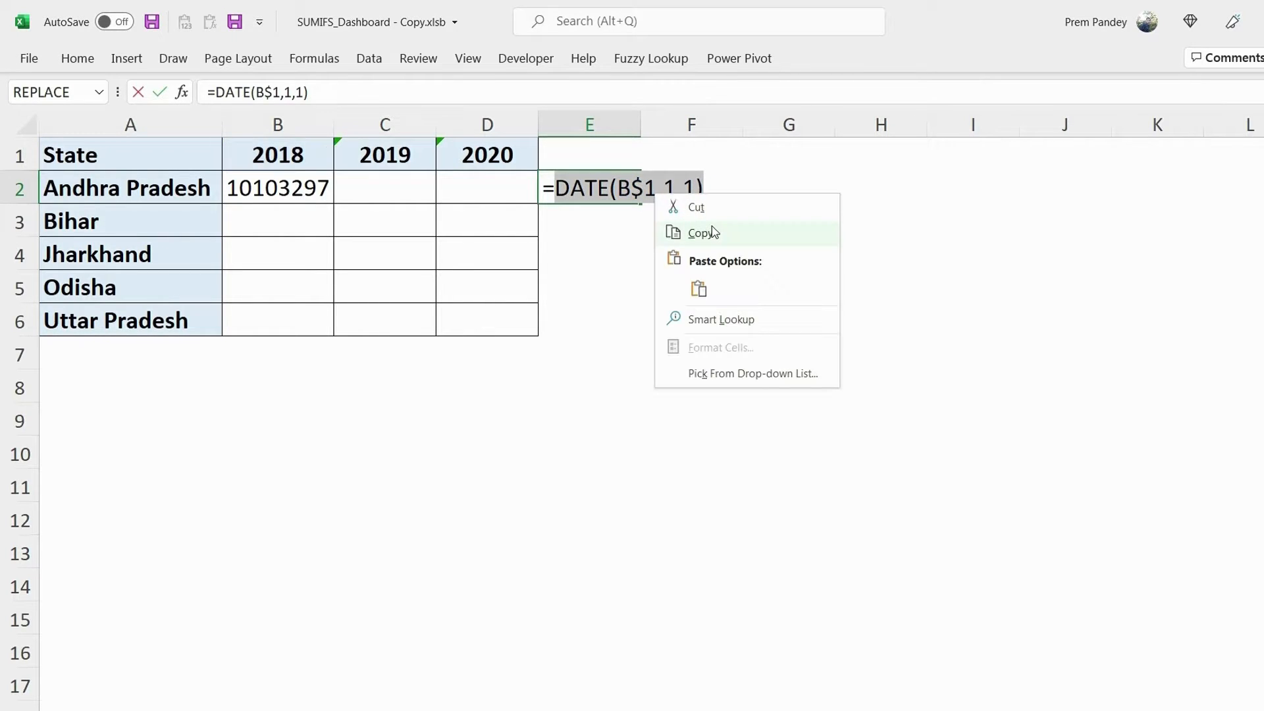
click(713, 235)
key(Escape)
Extend the SUMIFS formula in B2 with Sales_Data[Sales_Date] as second criteria range and ">="&DATE(B$1,1,1) as its criterion
click(307, 184)
double_click(307, 183)
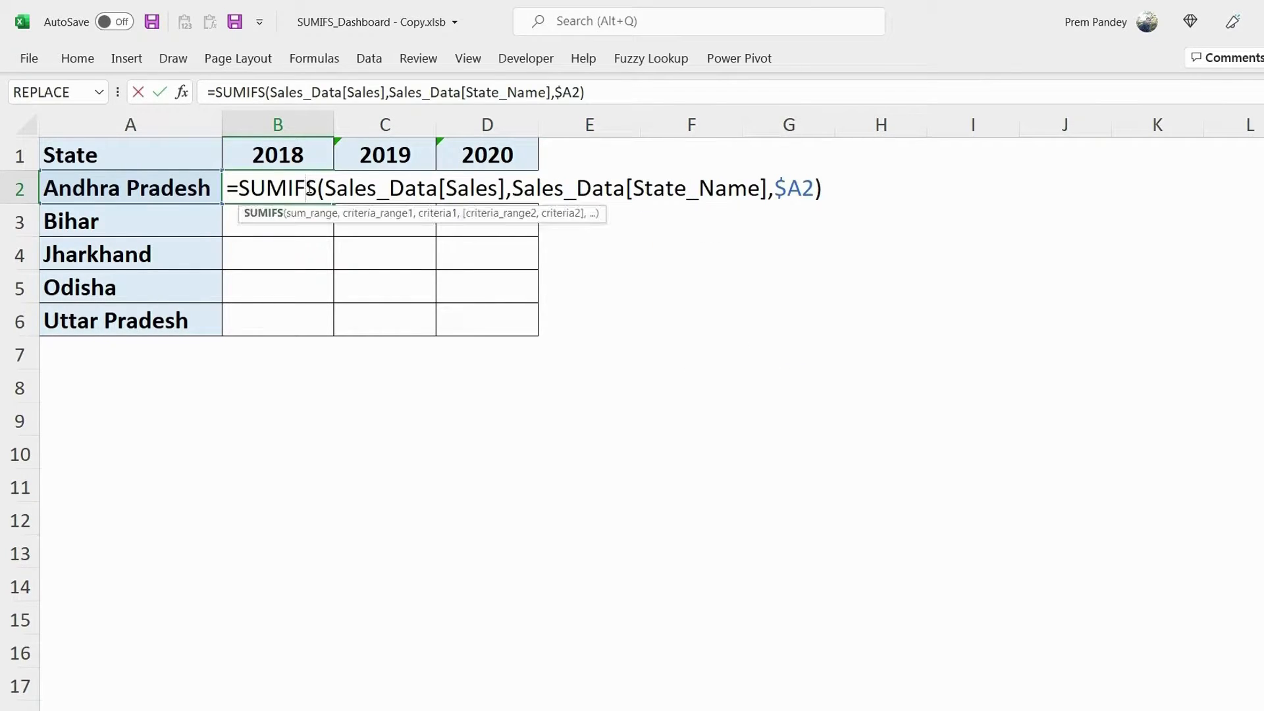
click(825, 188)
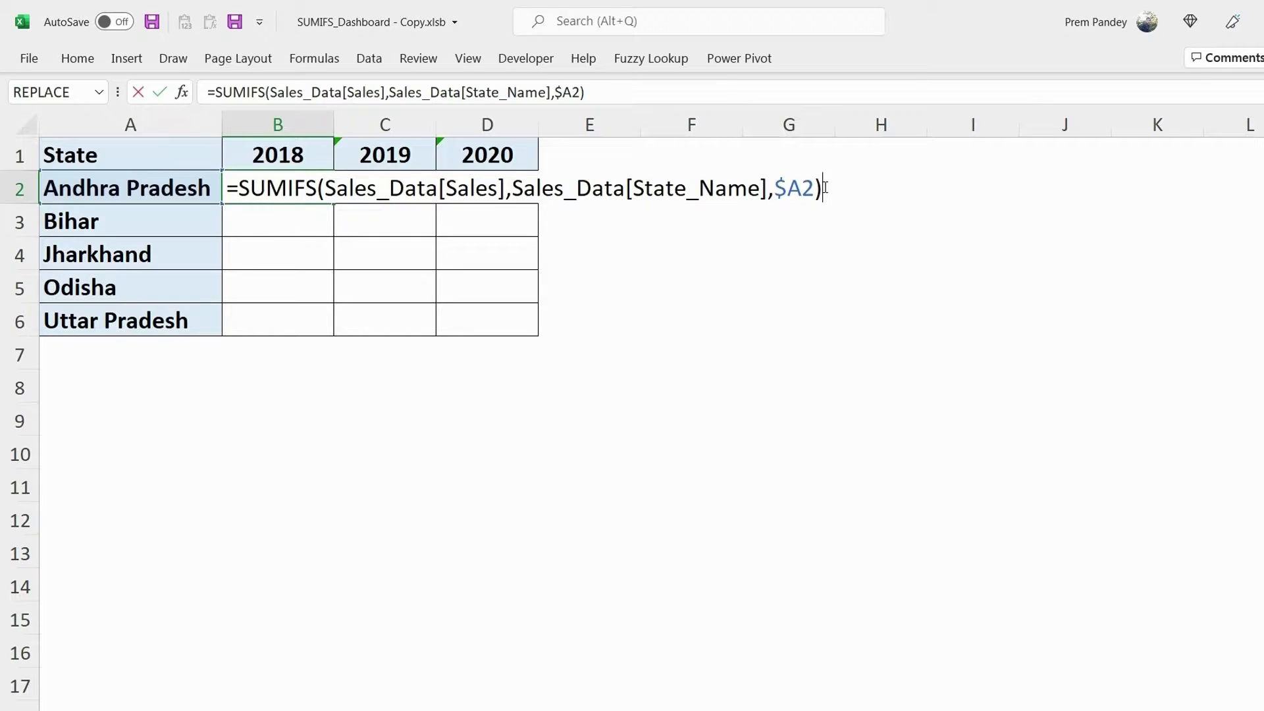
key(BackSpace)
text(,)
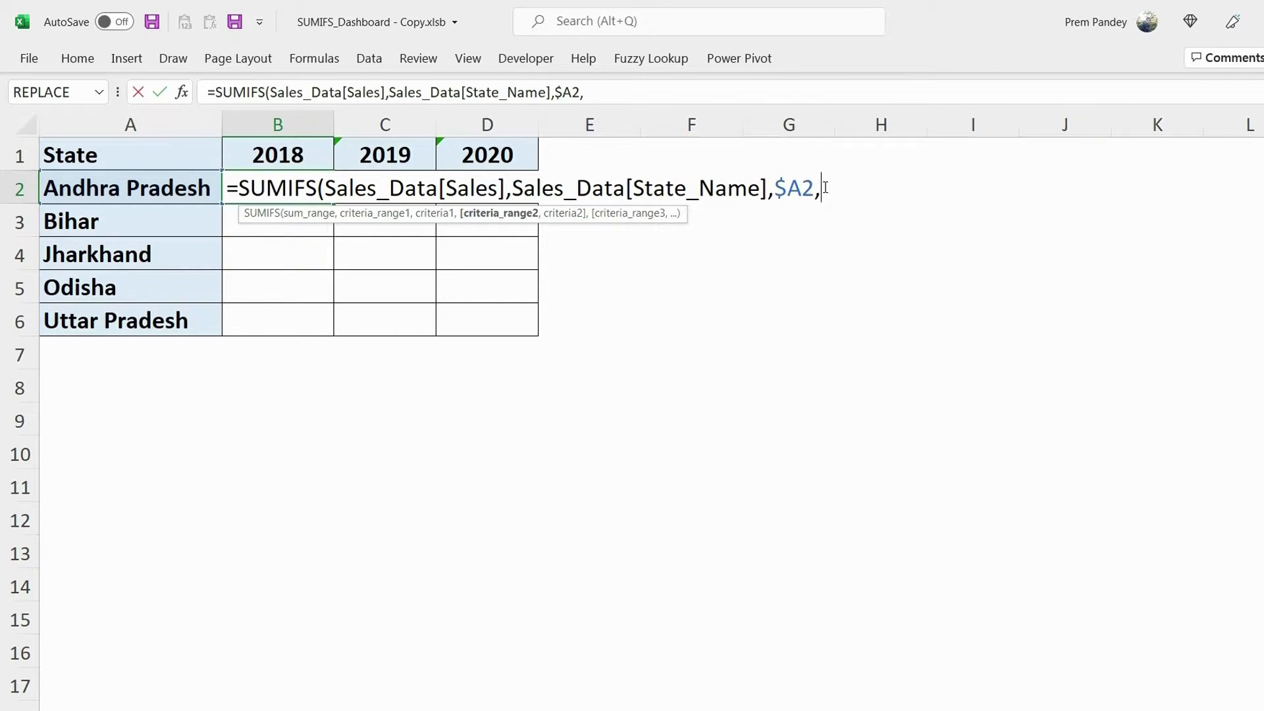
text(sal)
key(Tab)
text([)
key(Down)
key(Down)
key(Down)
key(Down)
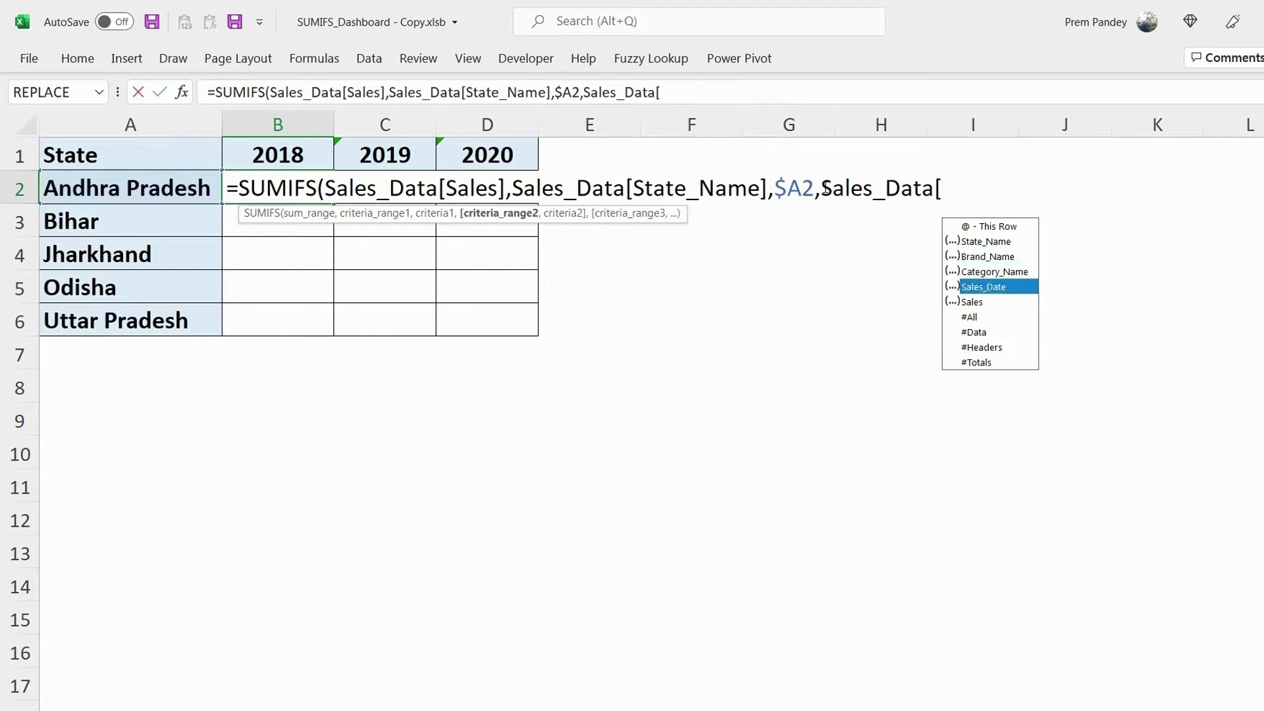
key(Tab)
text(],)
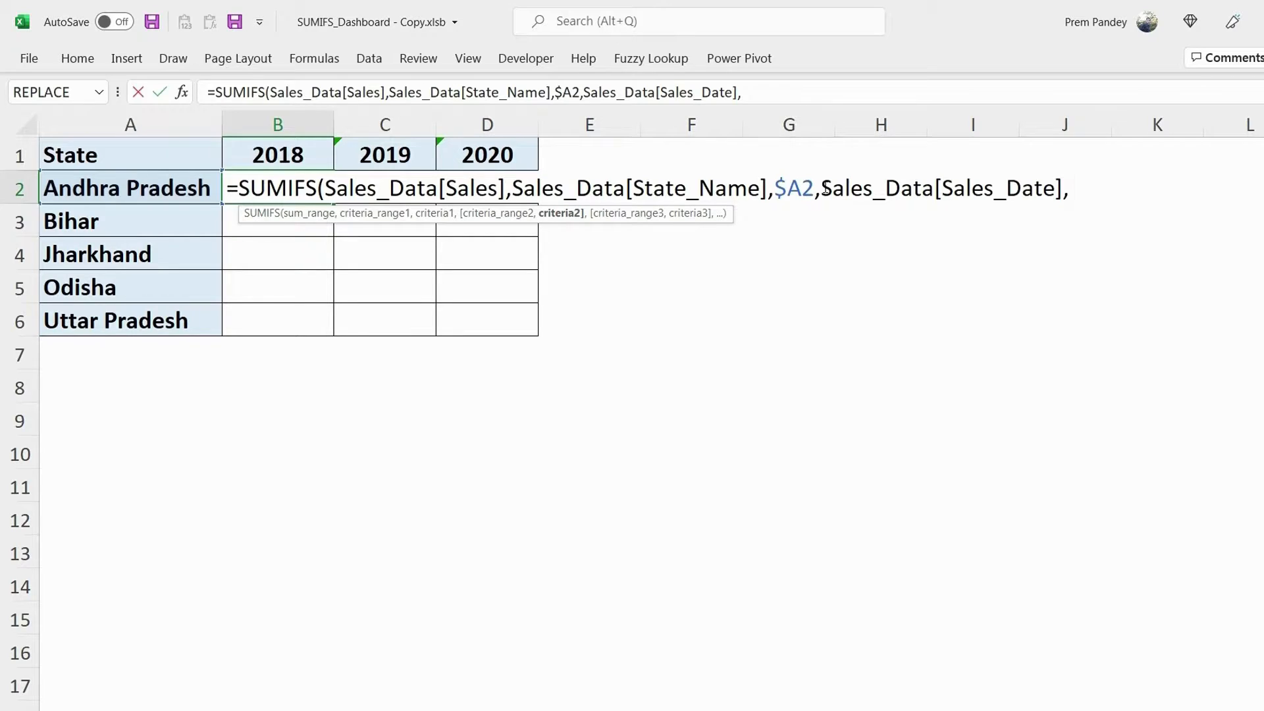
text(">="&DATE(B$1,1,1))
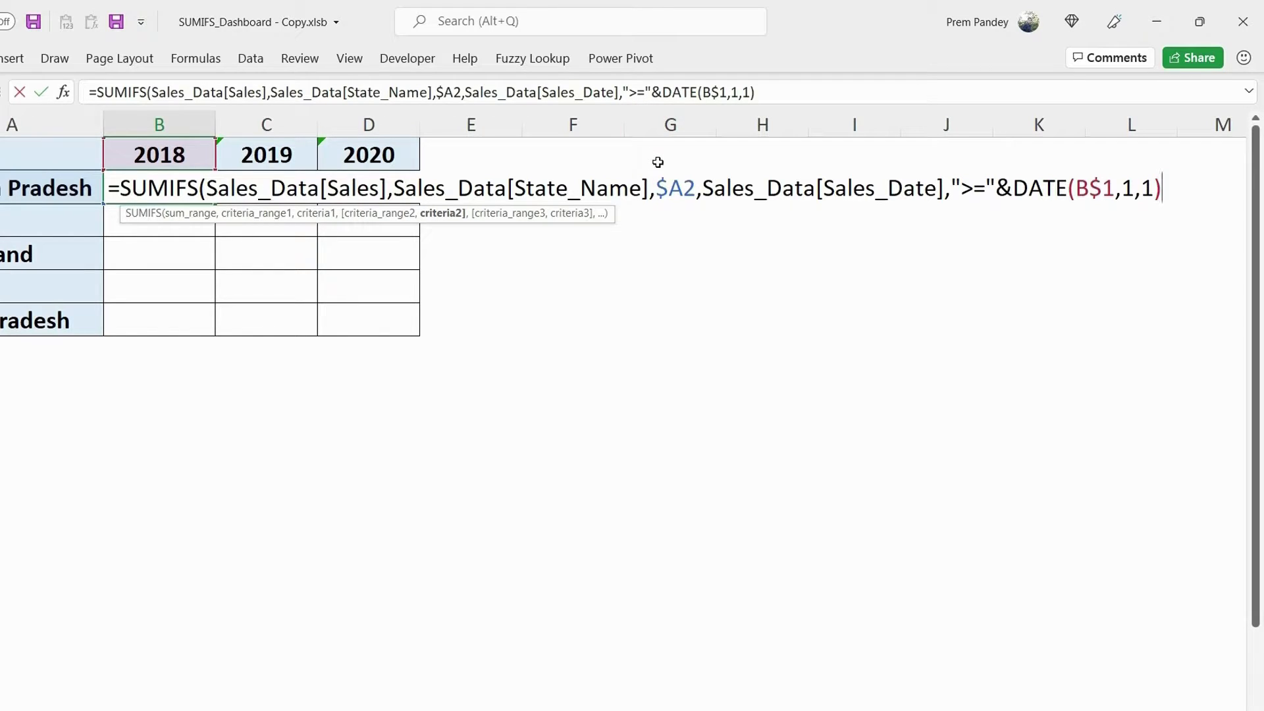
Duplicate the Sales_Data[Sales_Date] range and its ">=" date criterion at the end of the B2 formula as a third criteria pair
click(471, 93)
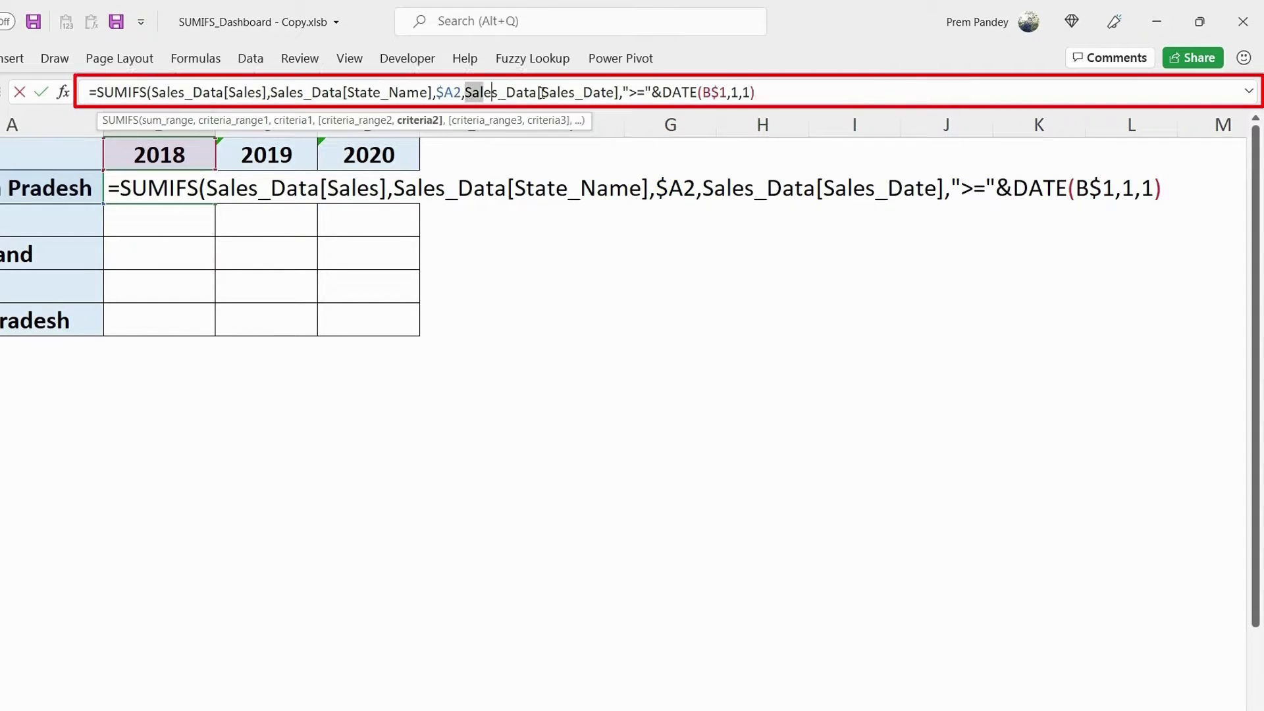
drag(465, 93, 794, 92)
right_click(760, 93)
click(763, 122)
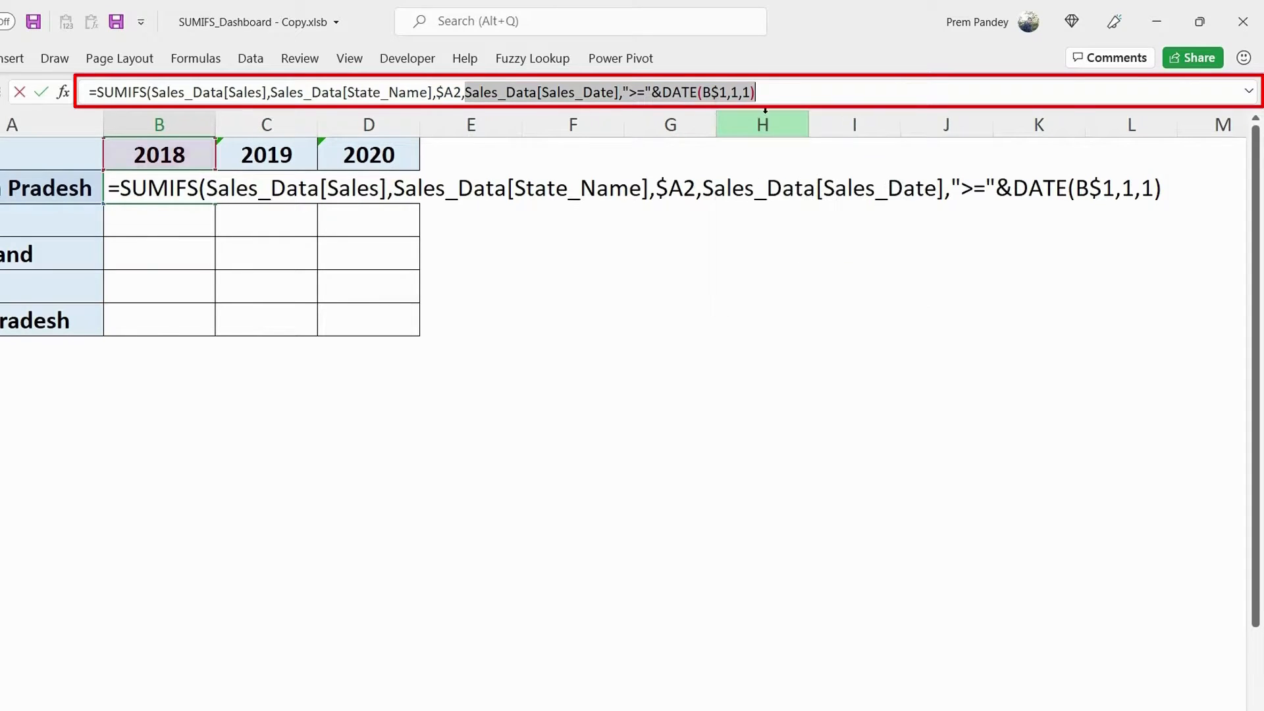
click(785, 94)
text(,)
key(ctrl+v)
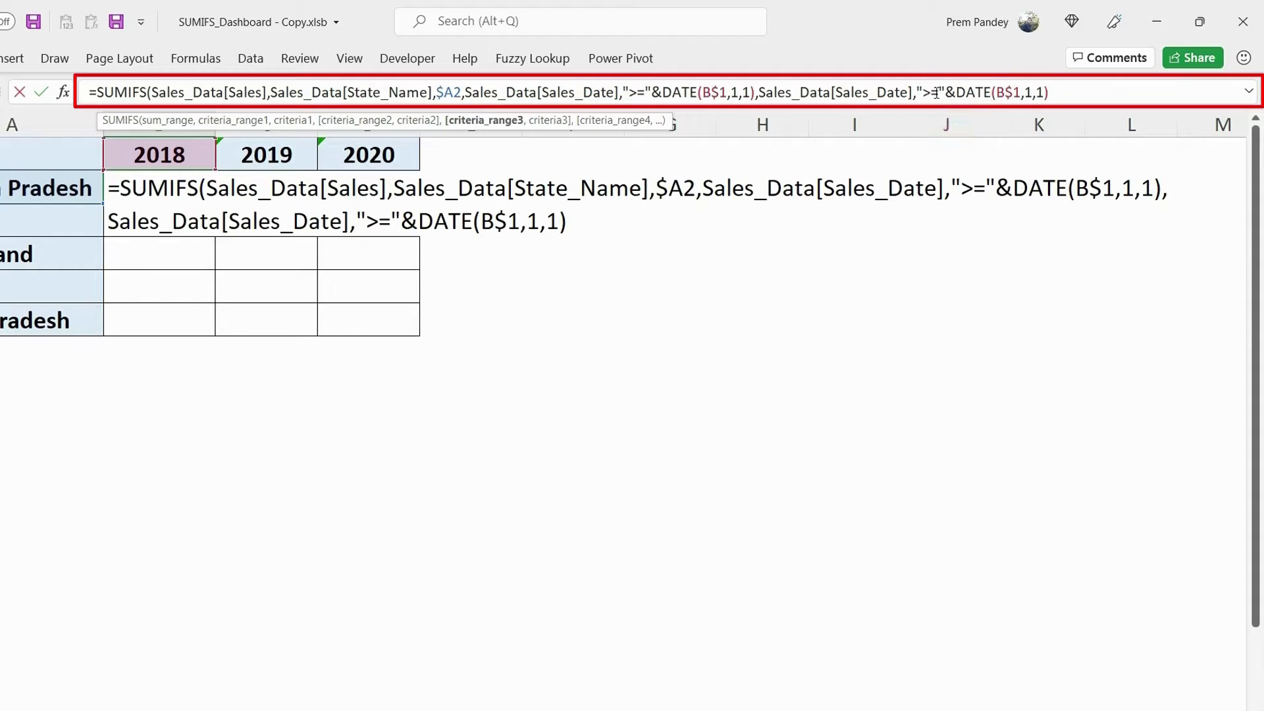
Change the duplicated criterion in B2 to "<="&DATE(B$1,12,31) and complete the SUMIFS formula
click(924, 92)
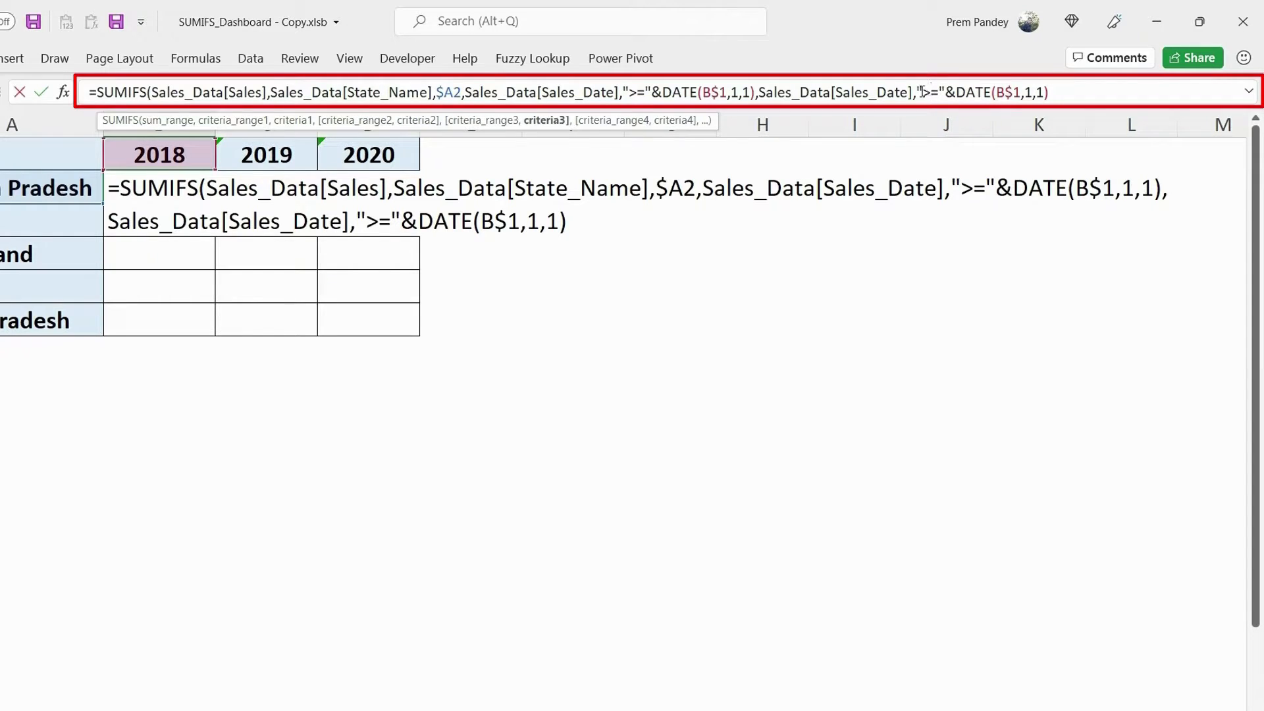
key(shift+Right)
text(<)
click(1027, 99)
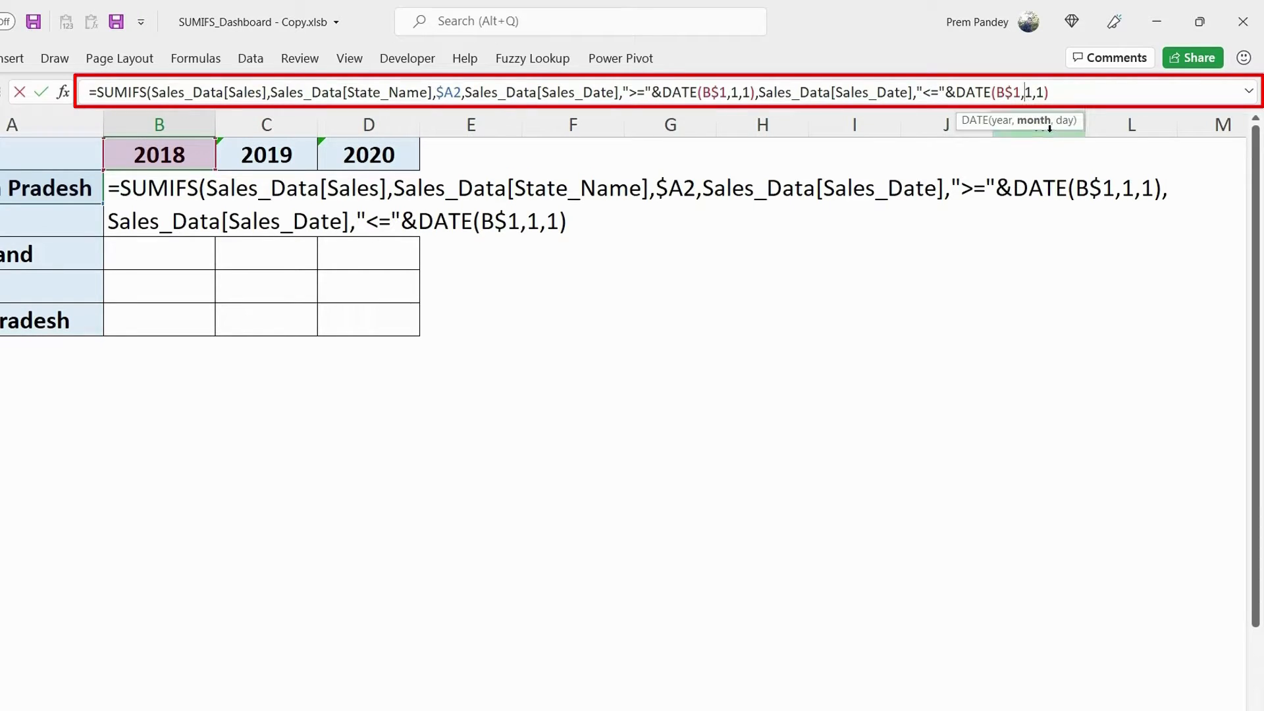
key(Right)
text(2)
key(Right)
text(3)
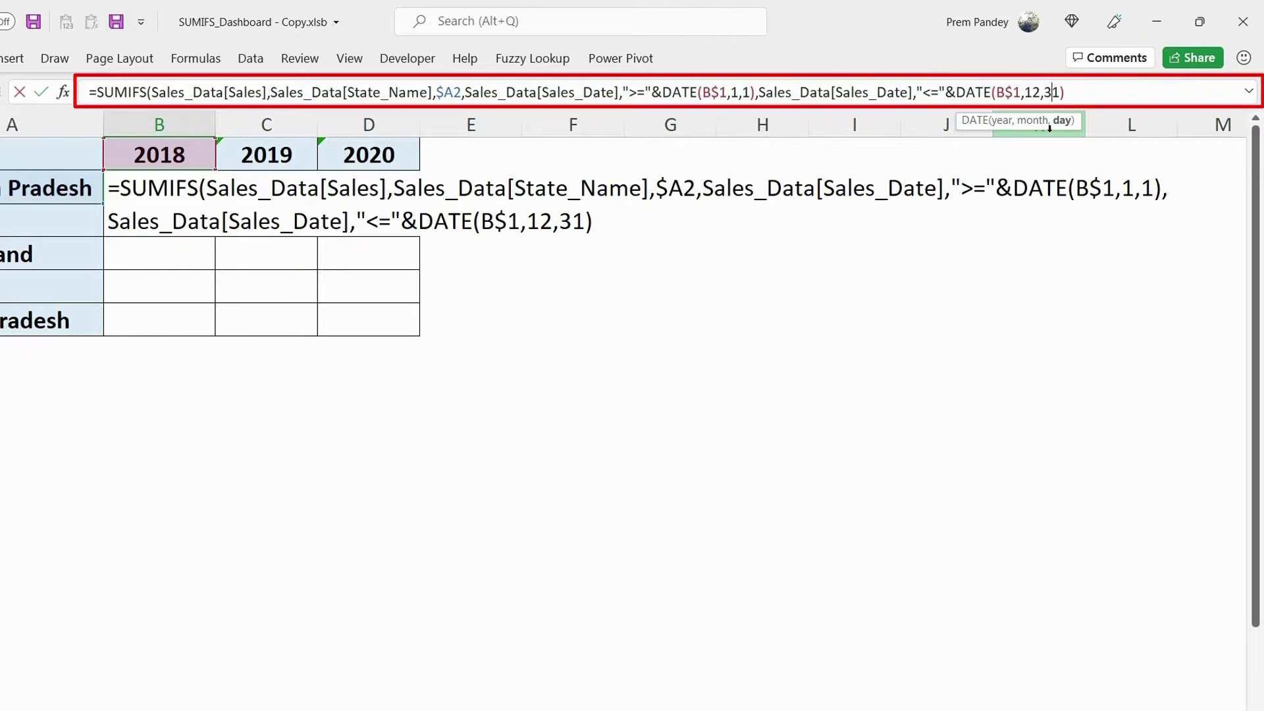
key(Return)
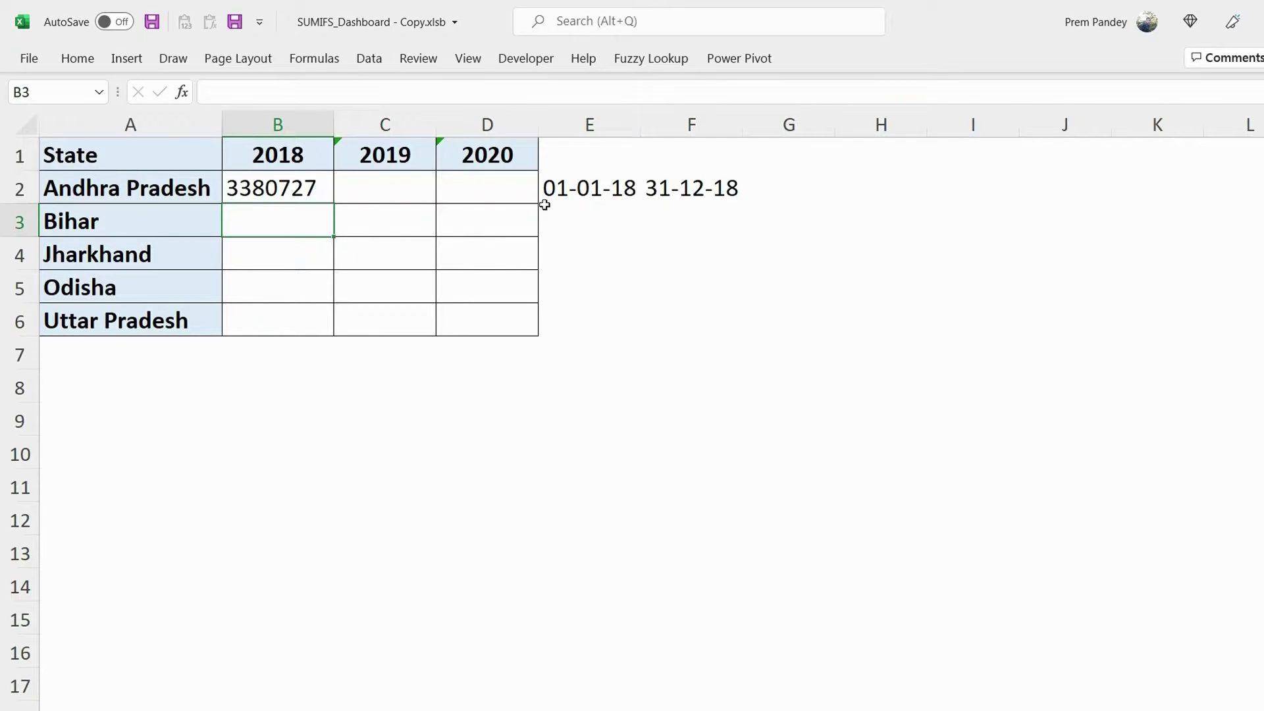
Clear the helper date formulas in cells E2 and F2
drag(553, 192, 748, 192)
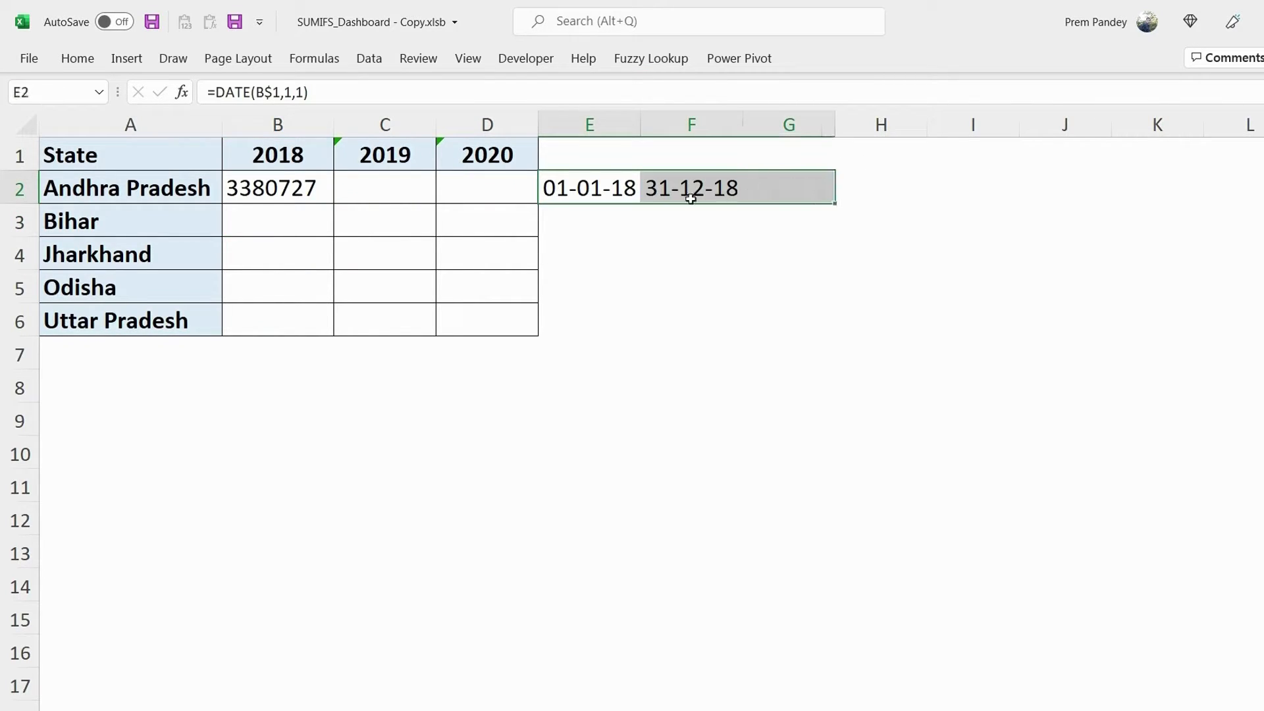
Try copying the SUMIFS formula from B2 and pasting it over B2:D6, and undo the paste
click(302, 189)
key(ctrl+c)
shift+click(520, 320)
key(ctrl+v)
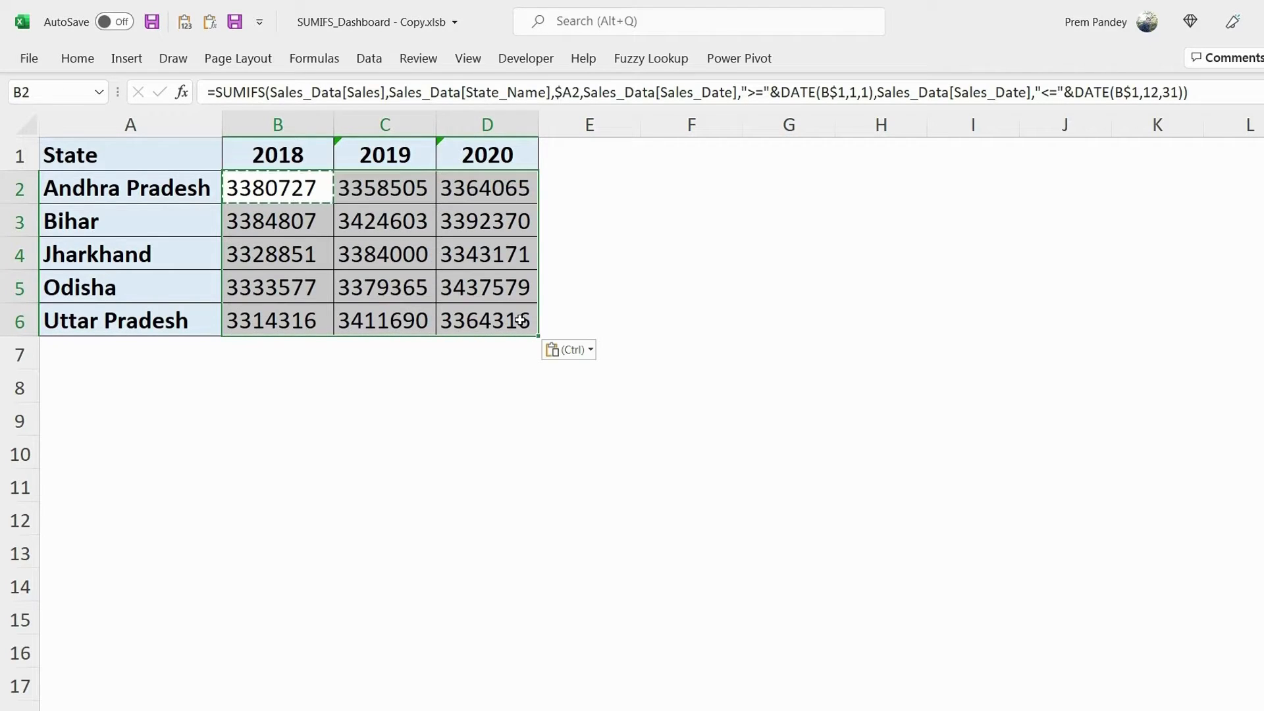
key(ctrl+z)
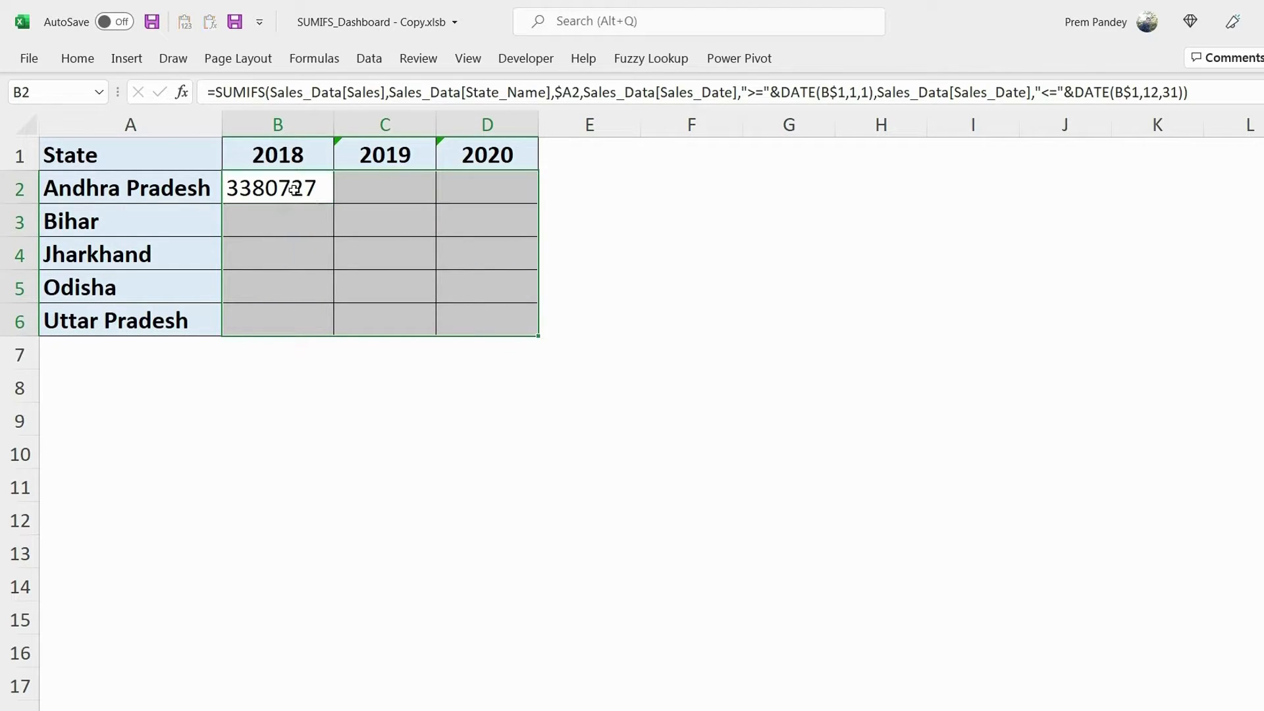
Fill the whole range B2:D6 with the SUMIFS formula of B2 in a single entry
click(316, 184)
drag(254, 183, 498, 320)
key(F2)
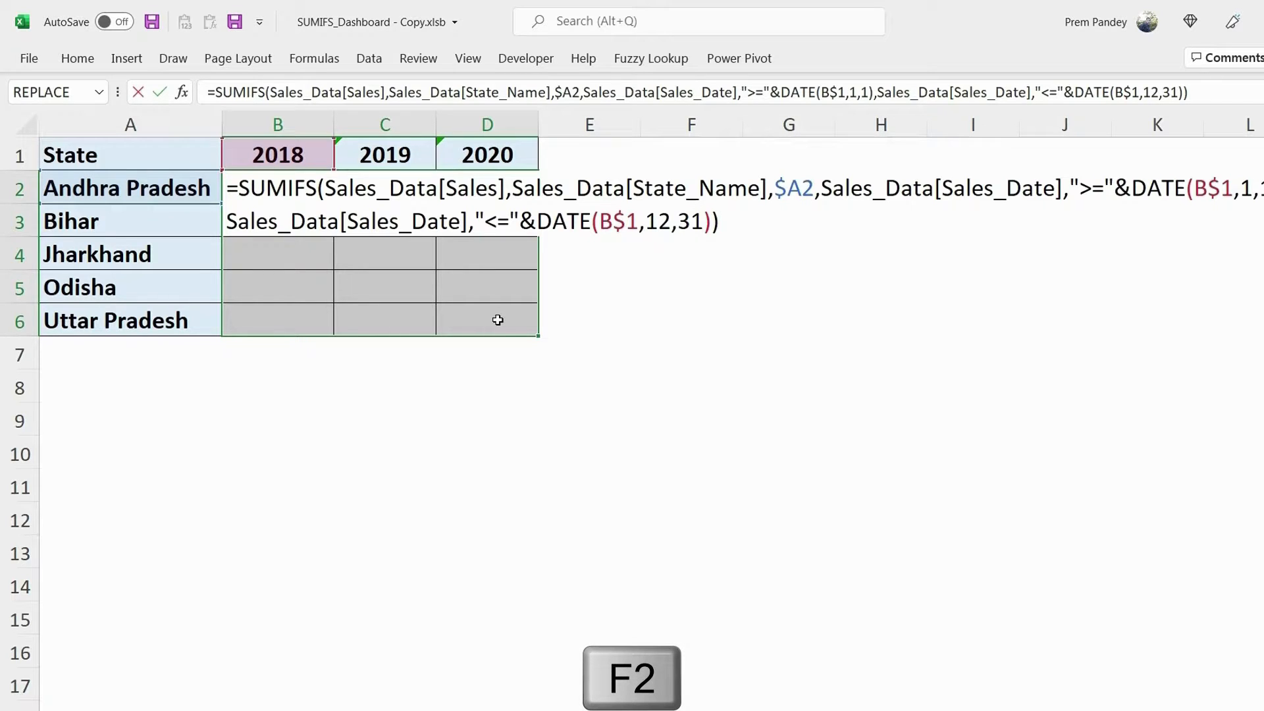
key(ctrl+Return)
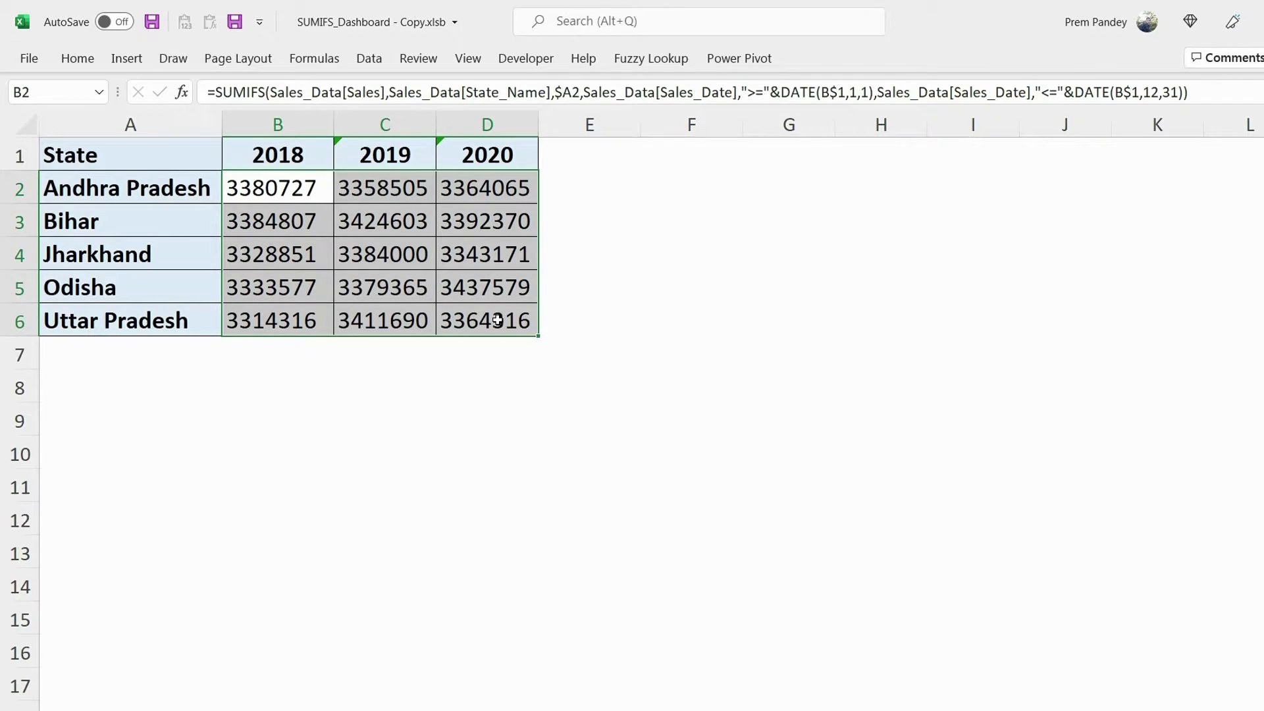
click(245, 190)
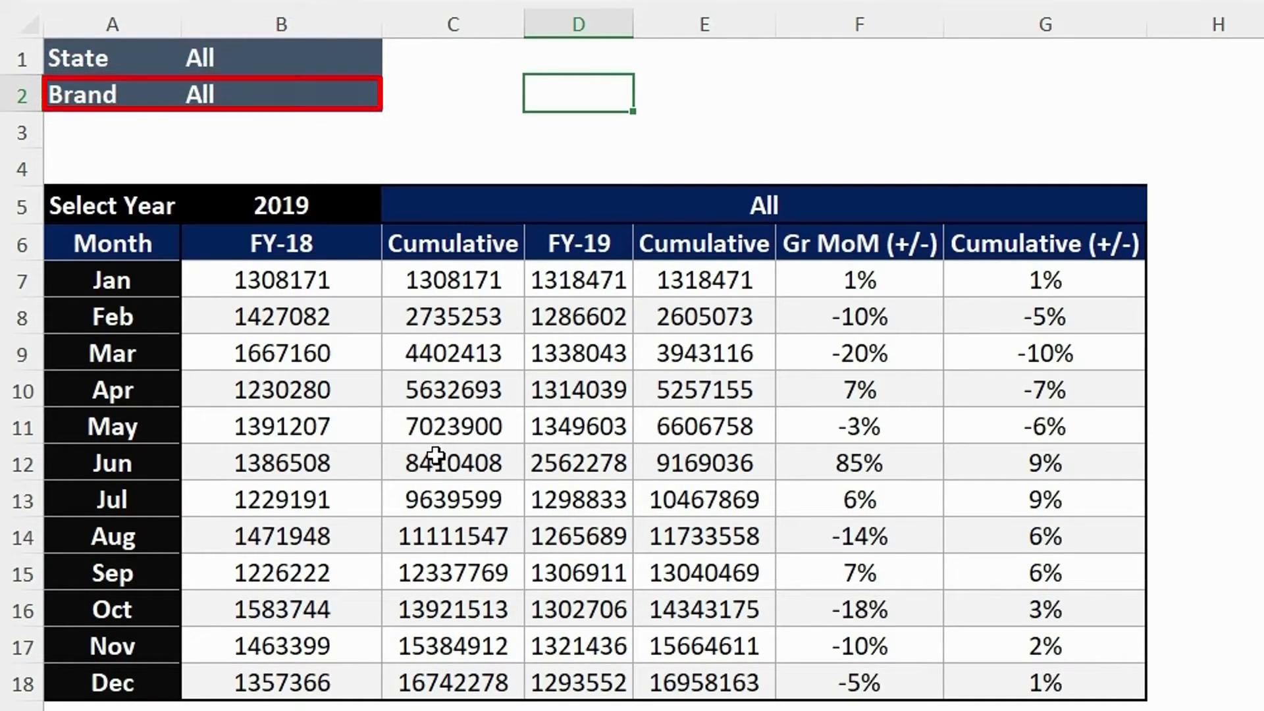
Set the State filter of the Dashboard sheet to Andhra Pradesh
click(54, 66)
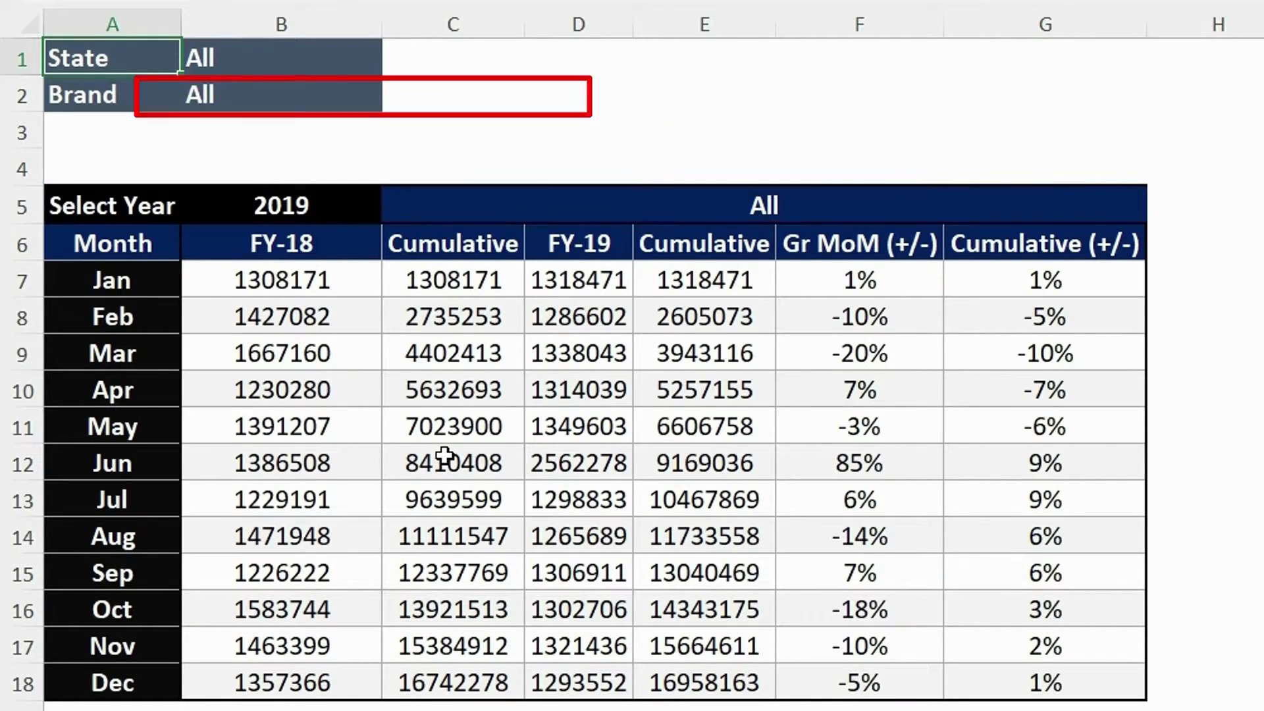
click(330, 55)
click(397, 59)
click(349, 106)
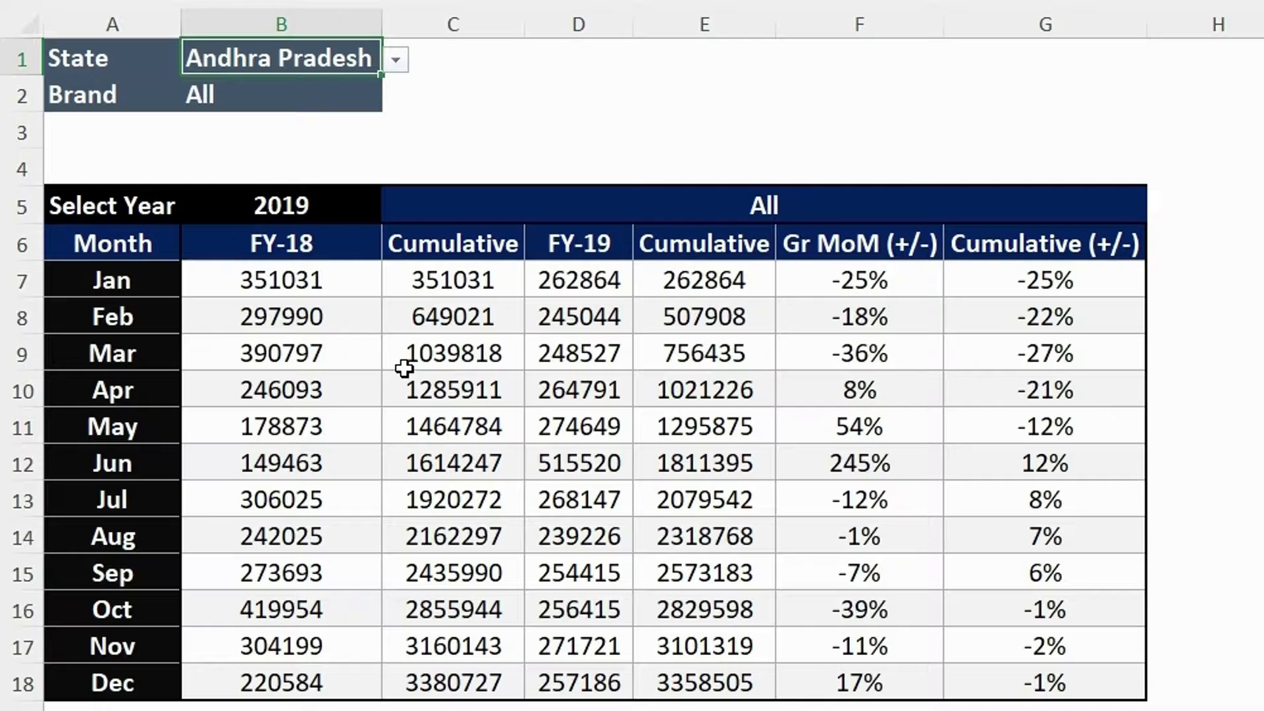
Set the Brand filter of the dashboard to Acer
click(233, 93)
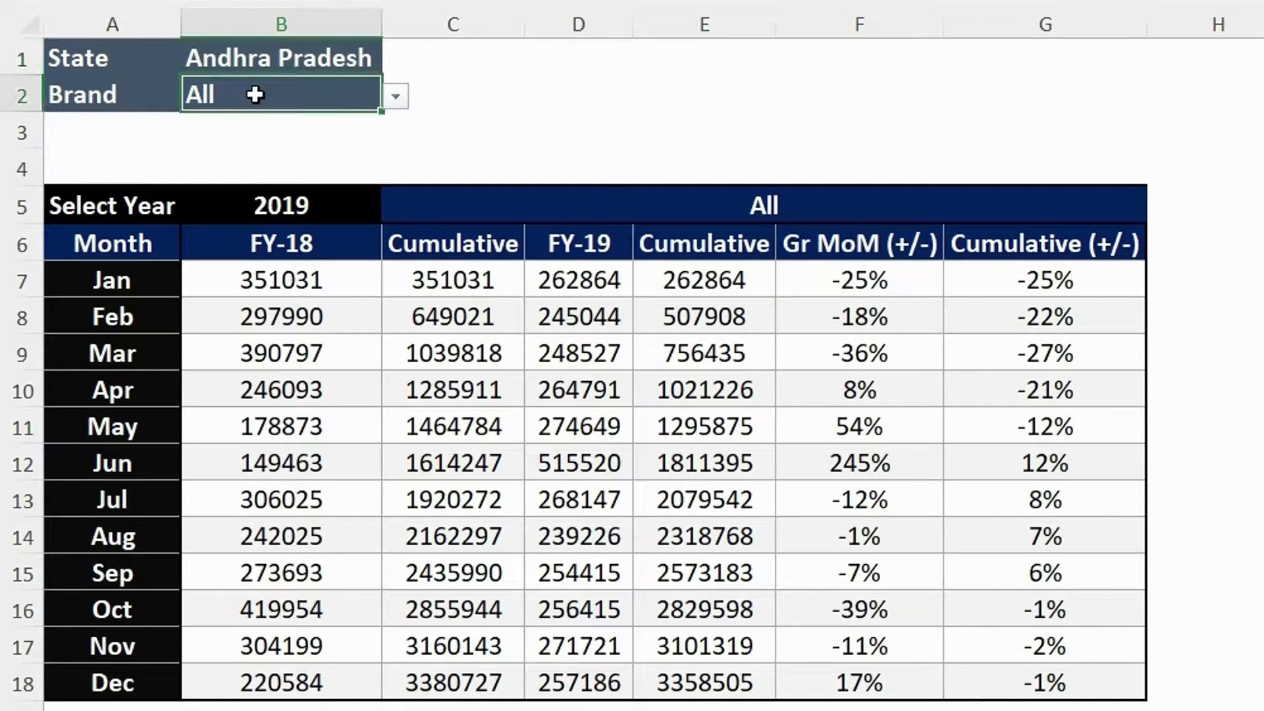
click(393, 99)
click(332, 148)
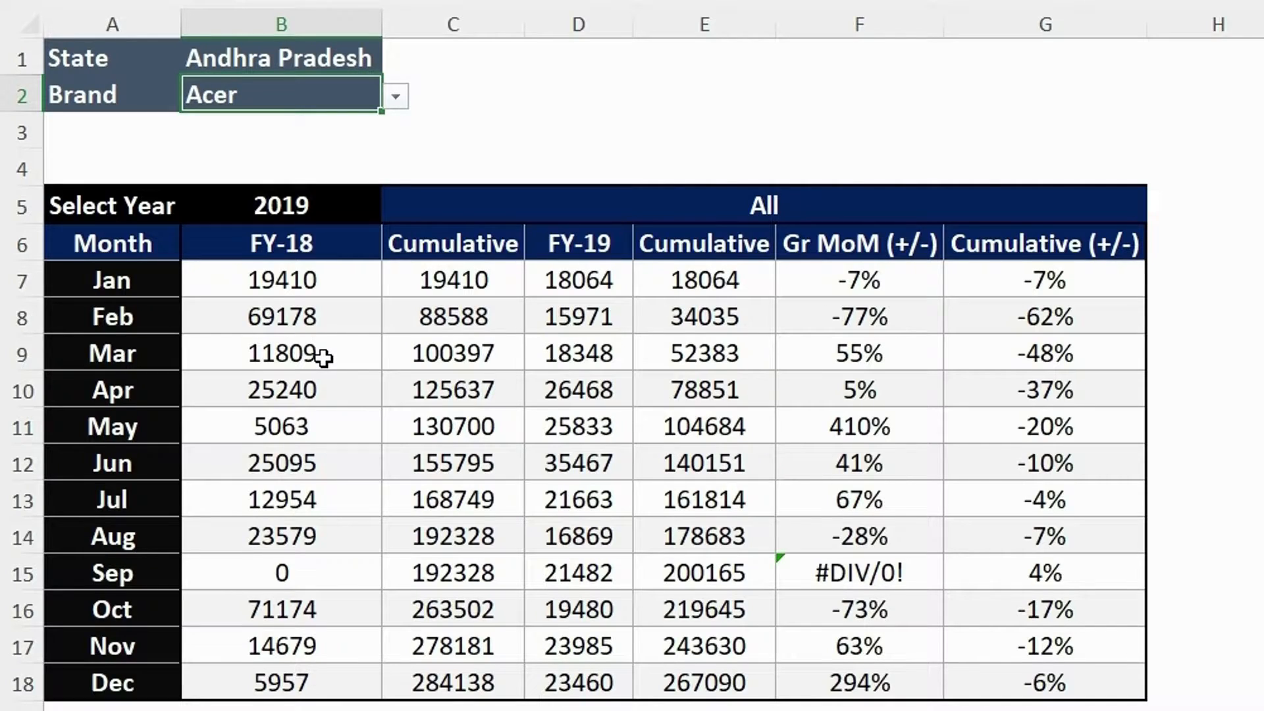
Set the dashboard's Select Year cell to 2020
click(330, 205)
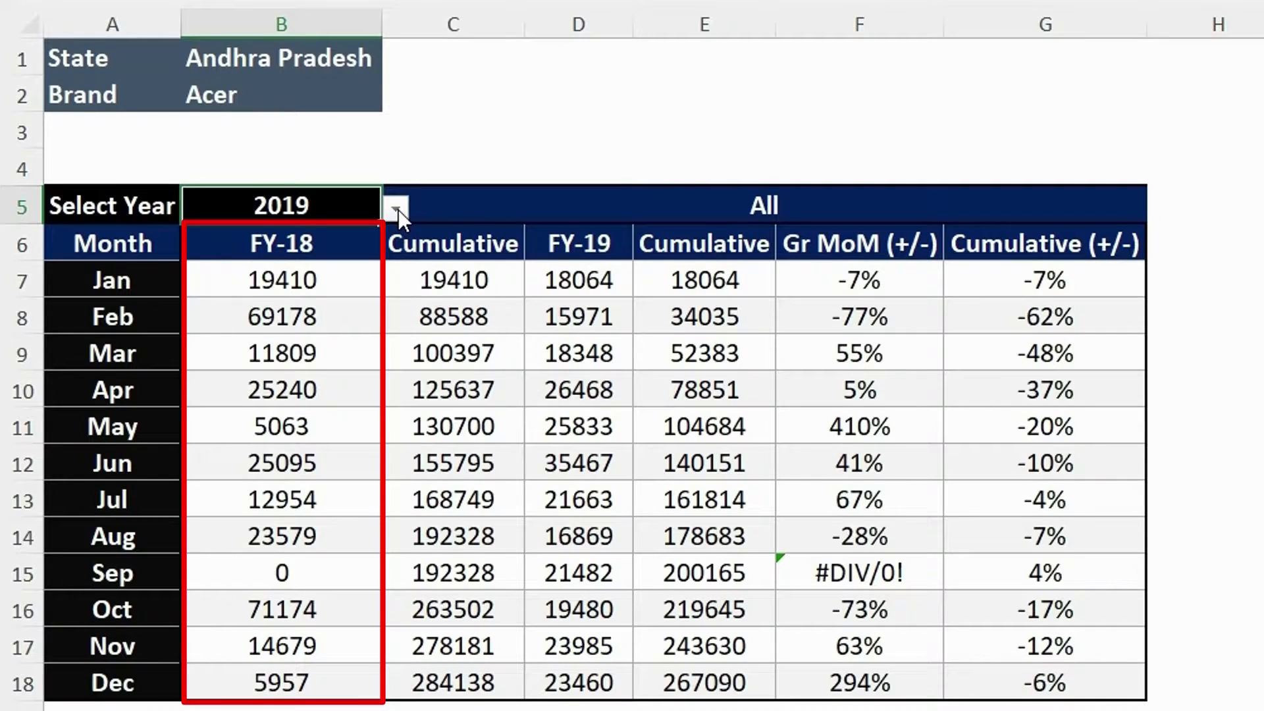
click(398, 209)
click(316, 275)
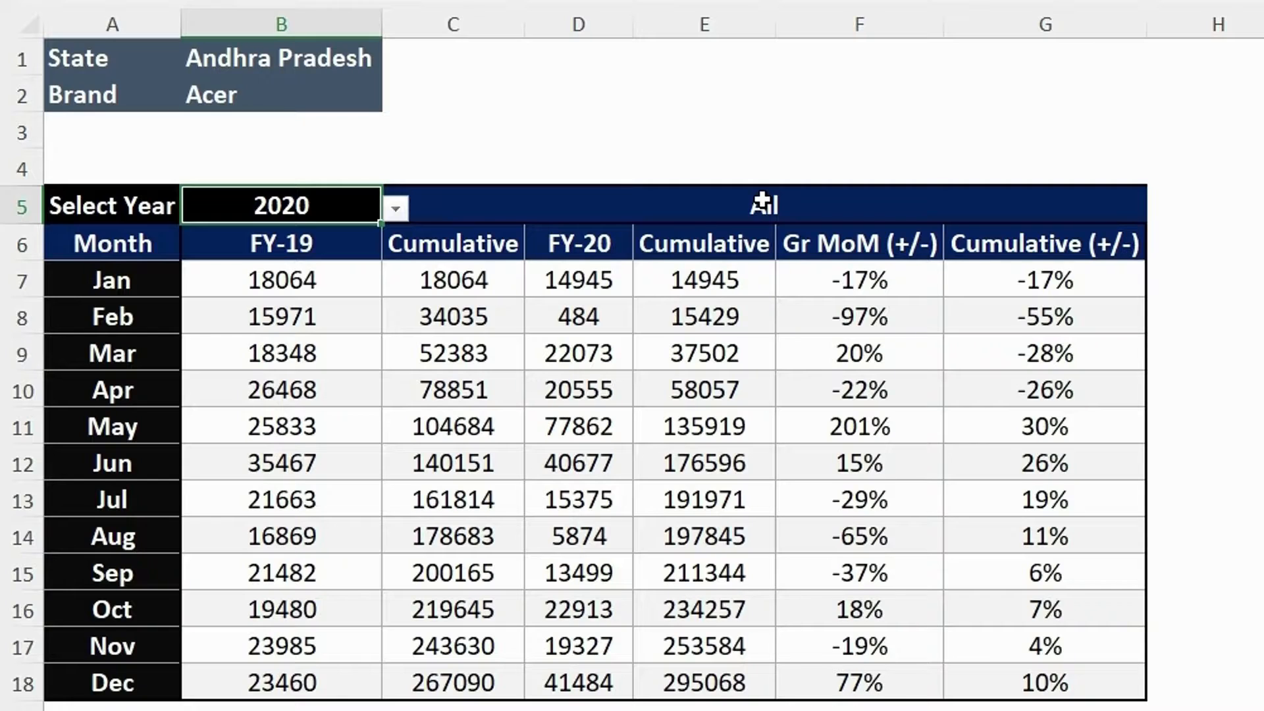
Set the dashboard's Brand filter back to All
click(274, 90)
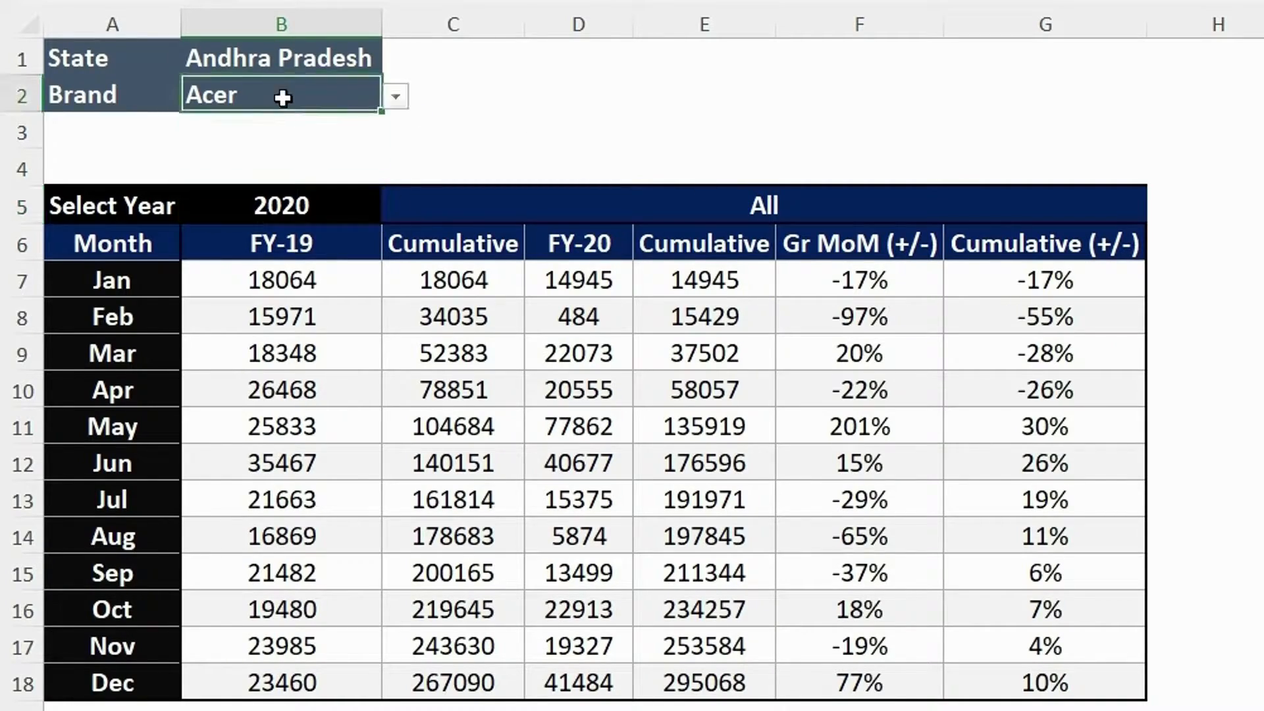
click(398, 97)
click(393, 129)
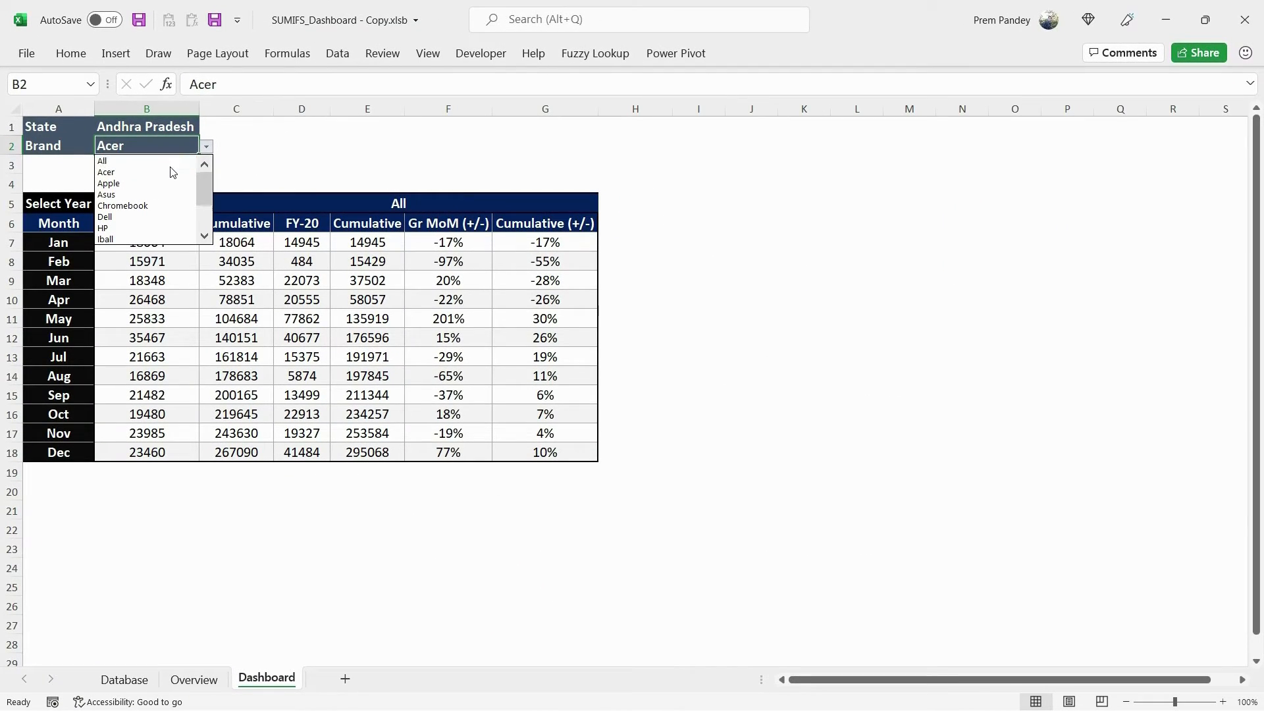
click(332, 206)
Clear every formula cell in the dashboard table by selecting the table's formulas with Go To Special and deleting their contents
click(231, 245)
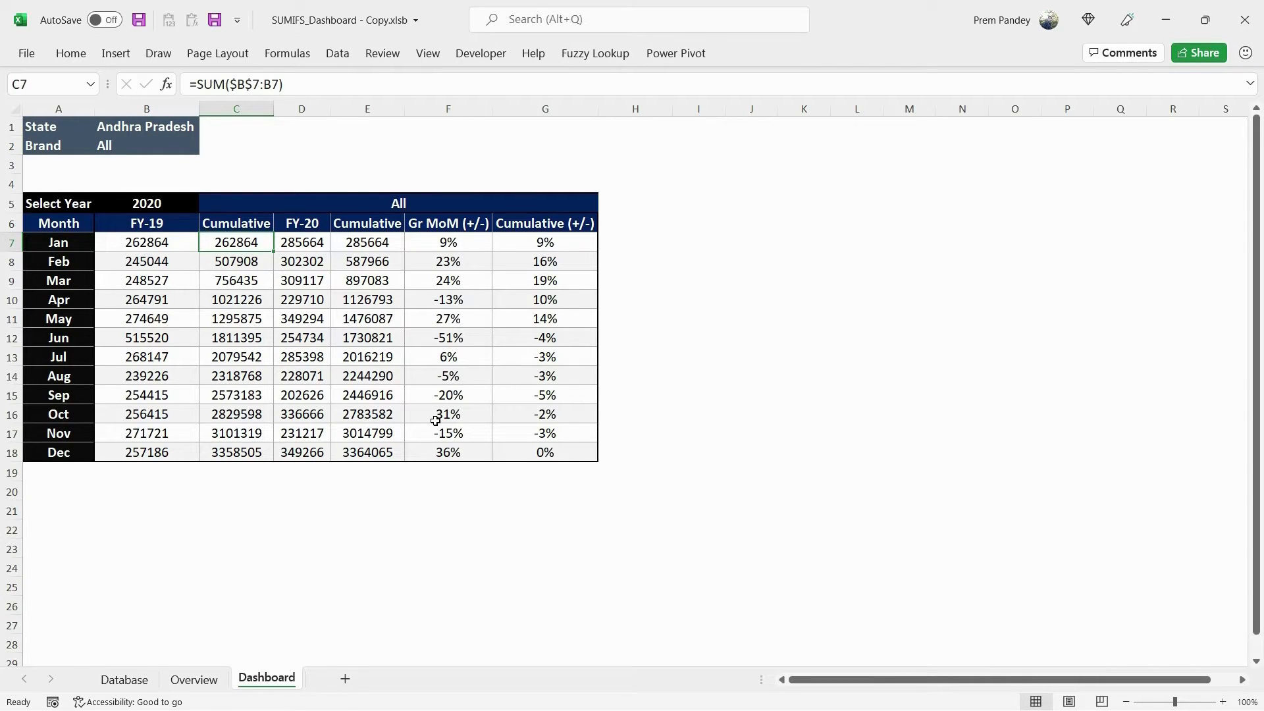
key(ctrl+a)
key(ctrl+g)
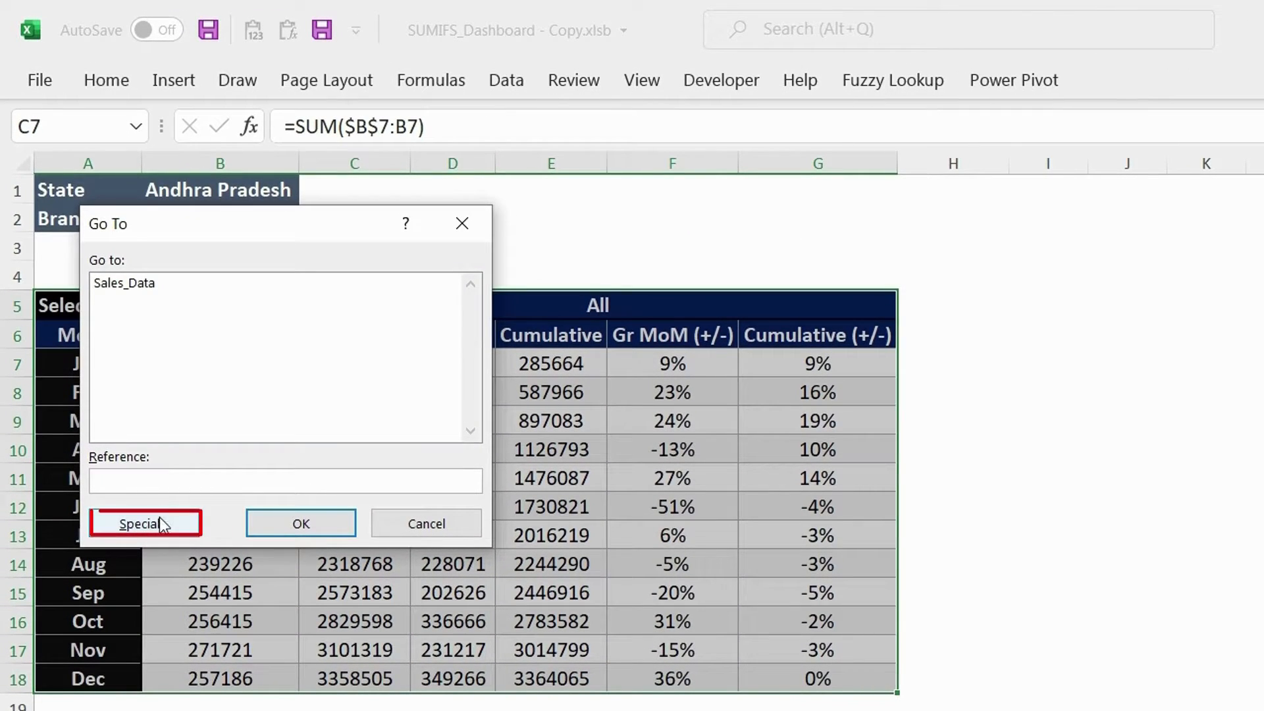
click(145, 523)
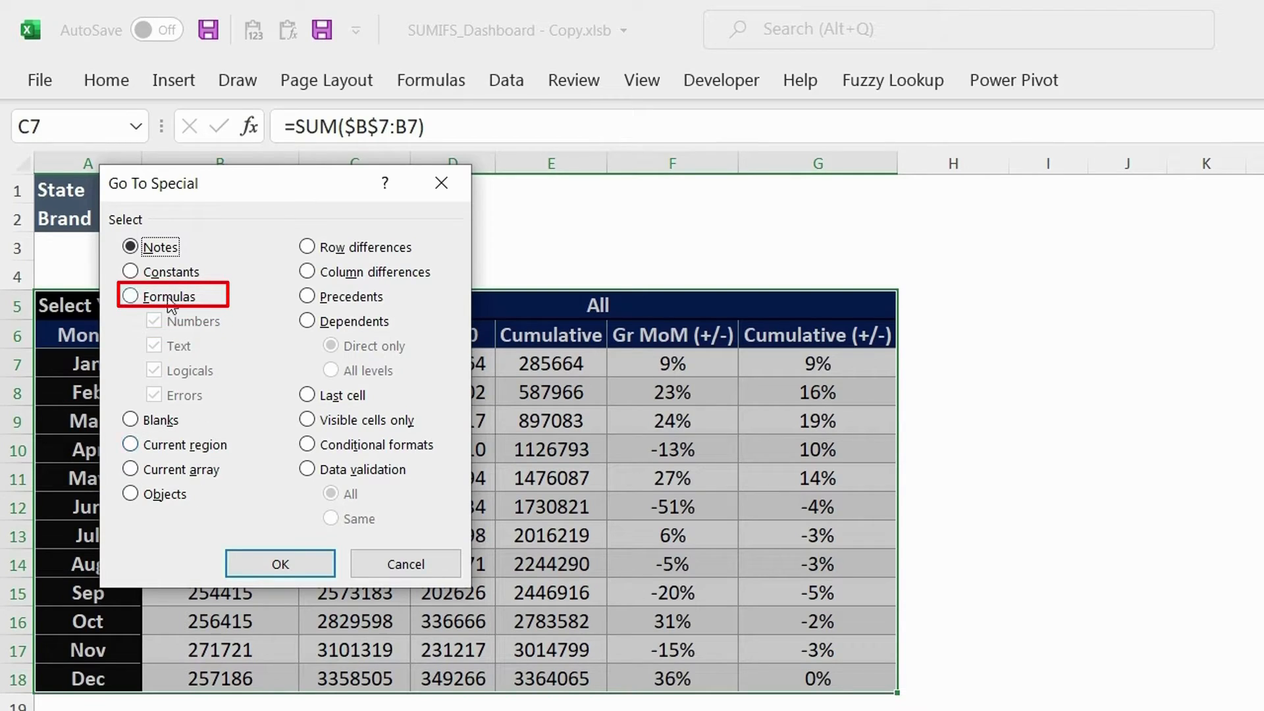
click(169, 301)
click(302, 567)
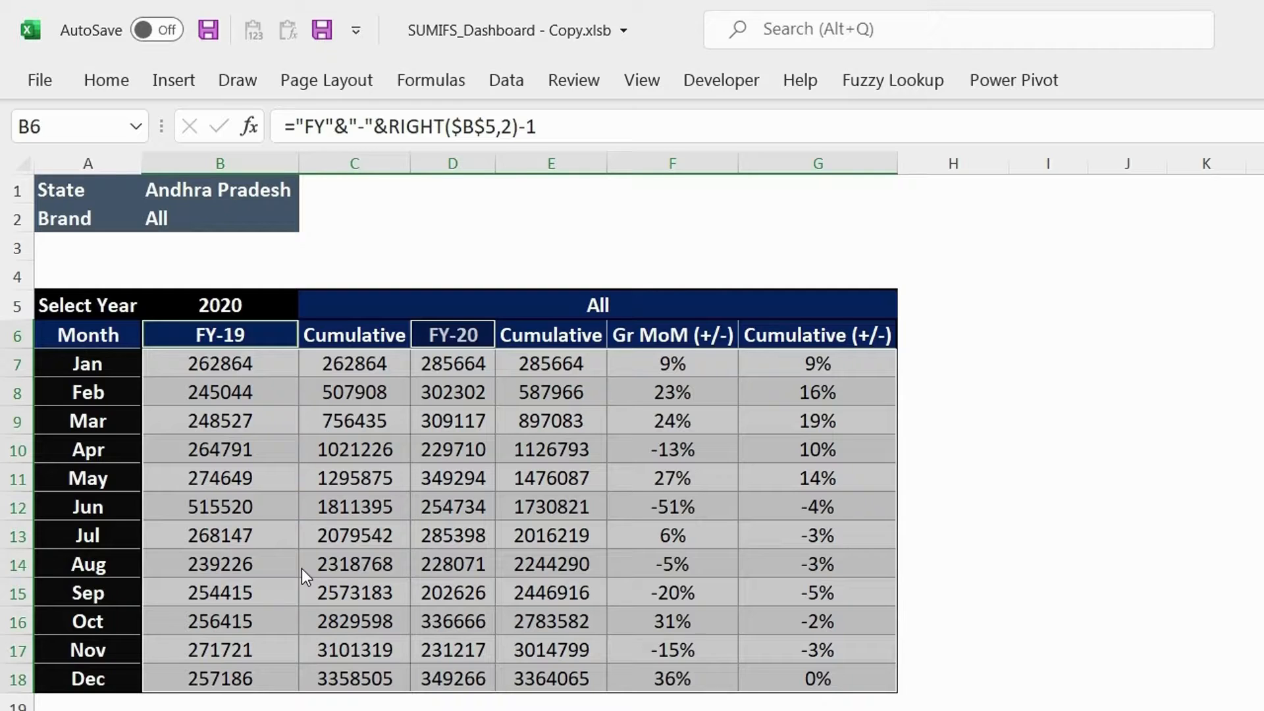
key(Delete)
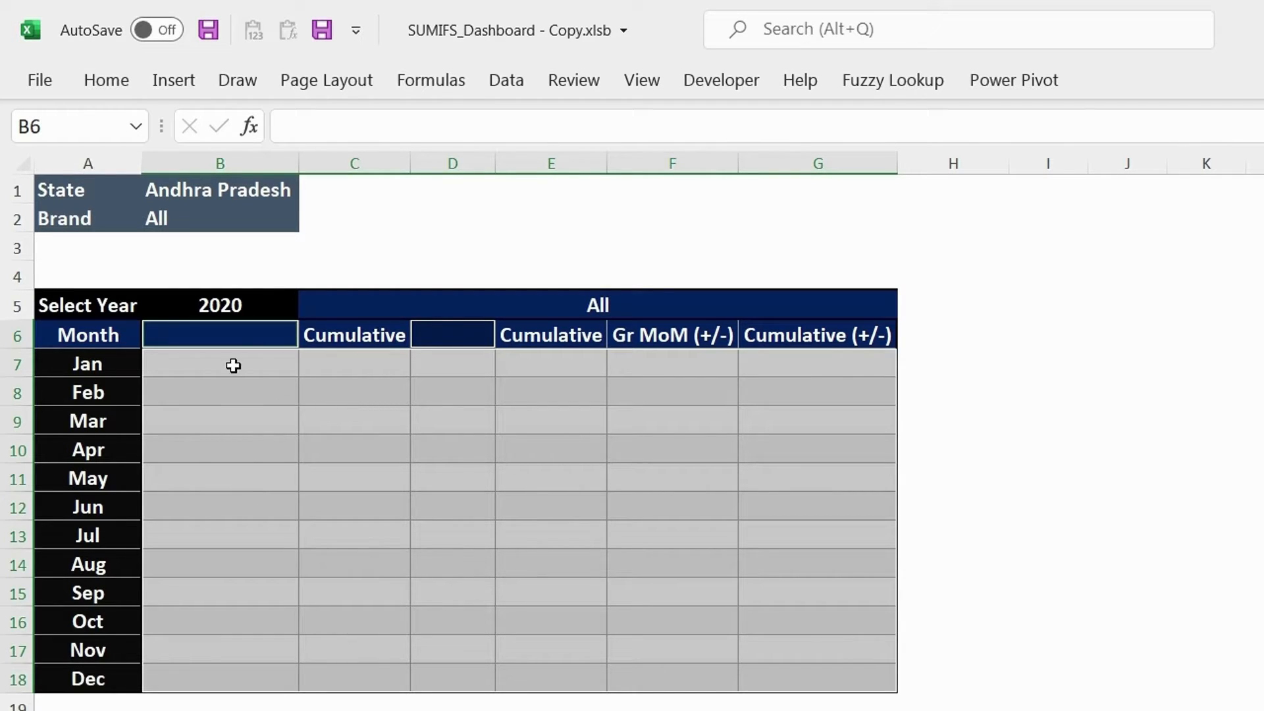
Write a RIGHT formula in B6 that takes the last two characters of $B$5-1
click(234, 333)
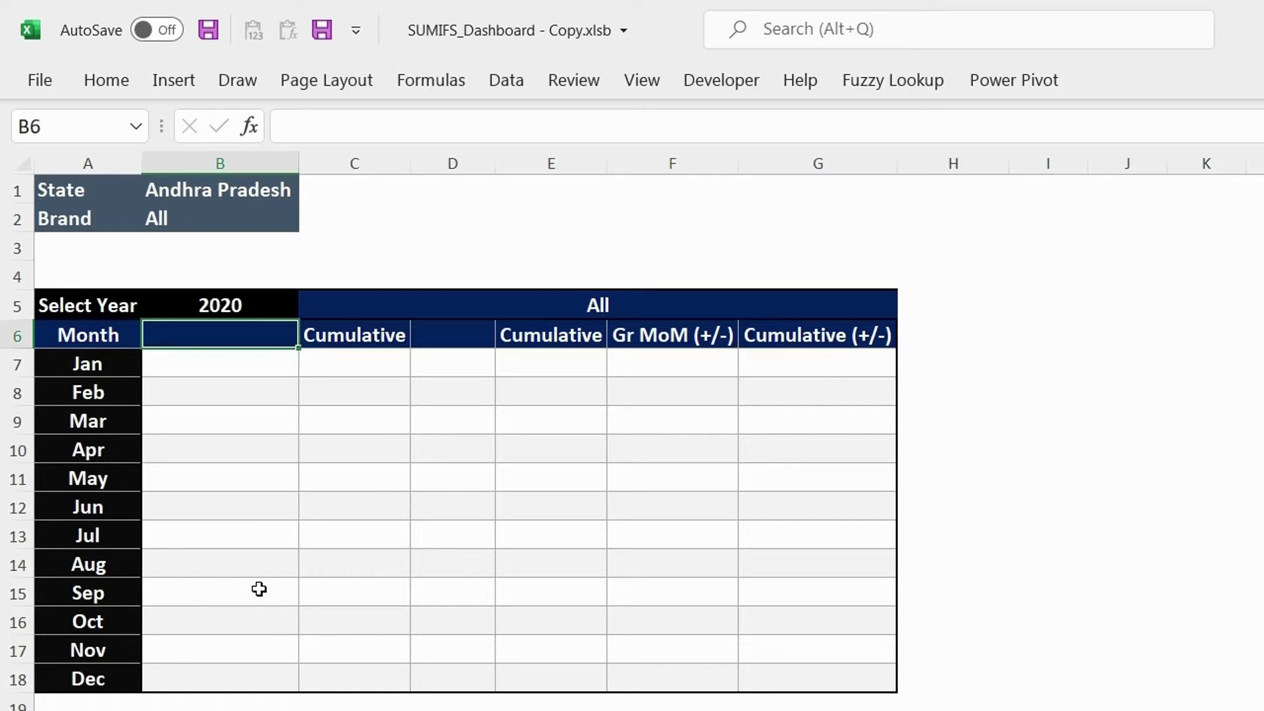
text(=right()
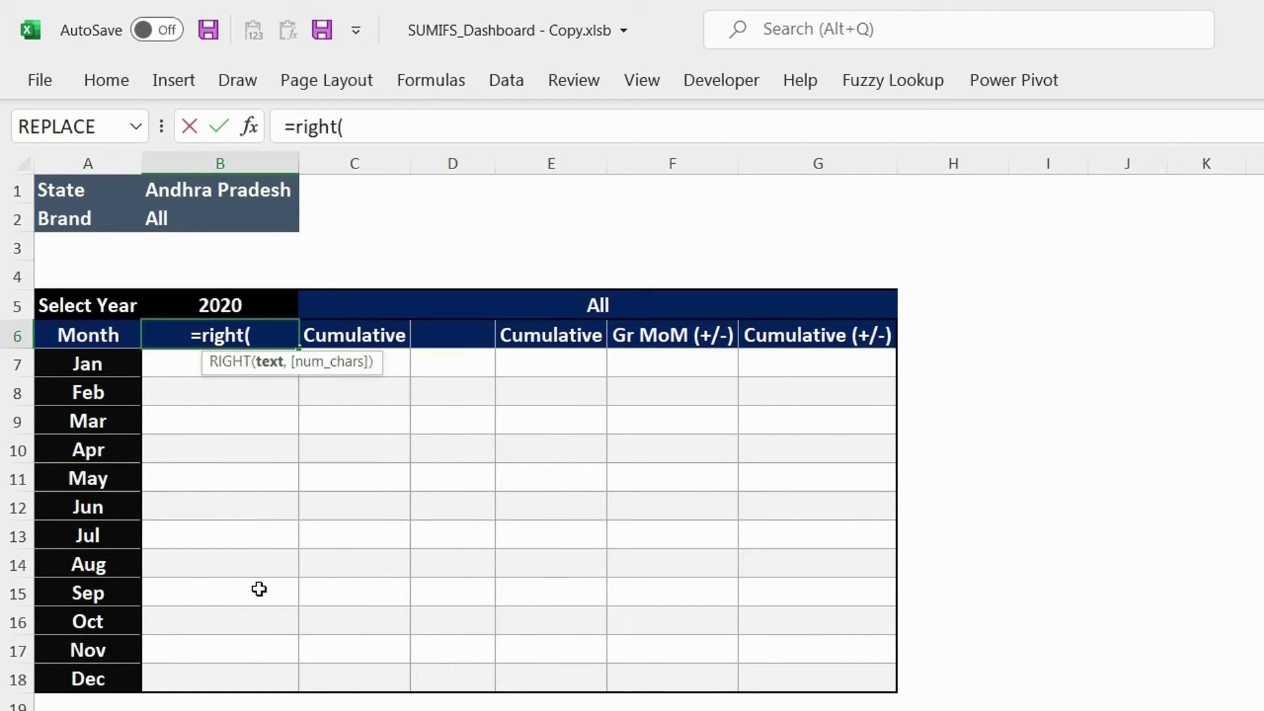
click(218, 305)
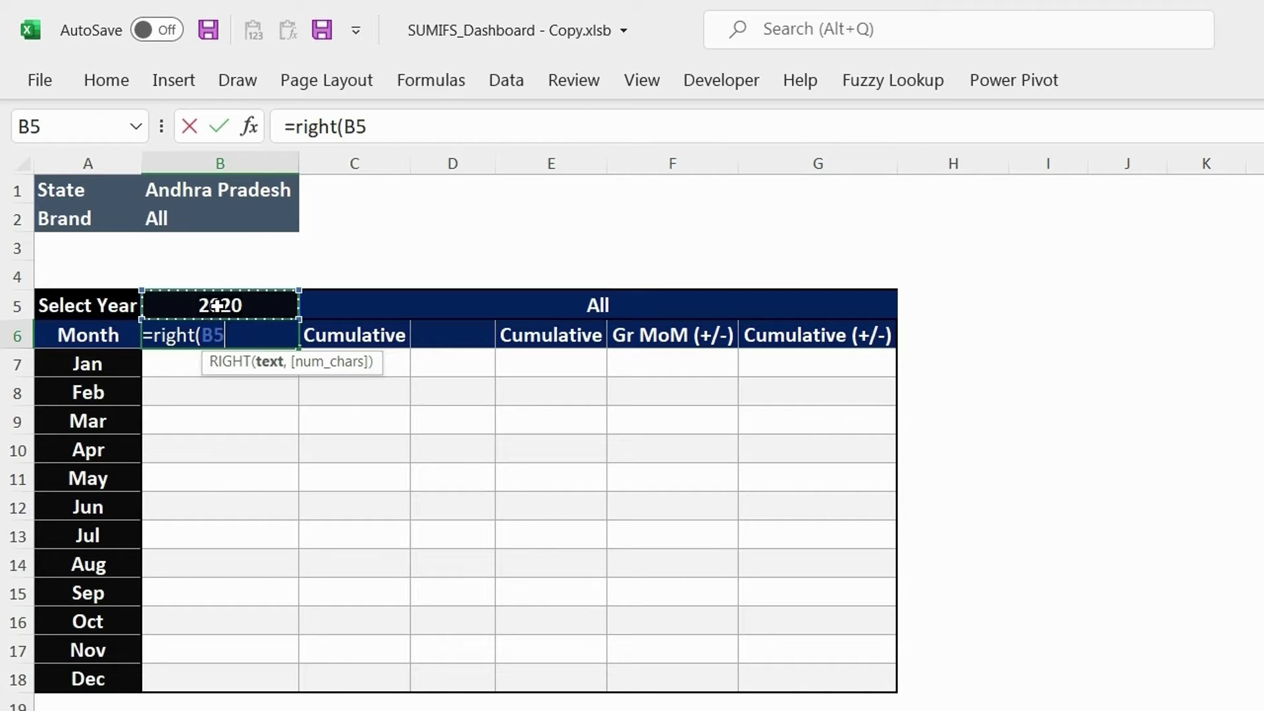
key(F4)
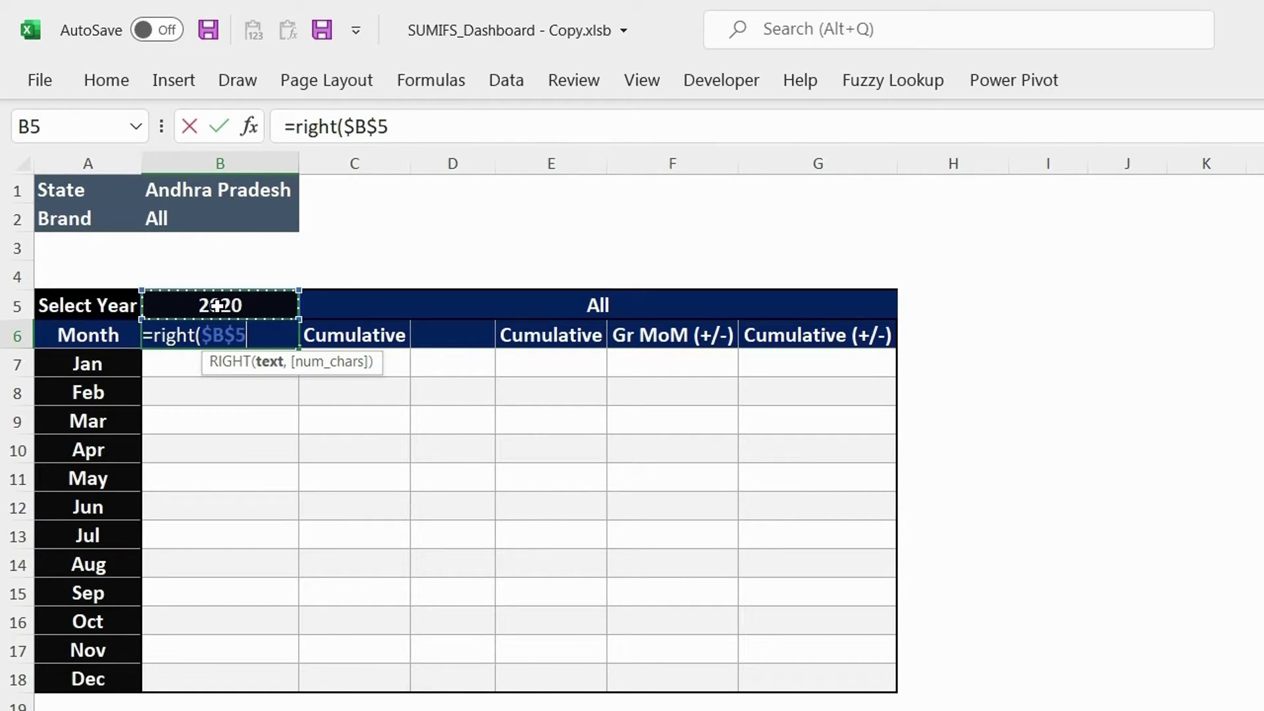
text(-1)
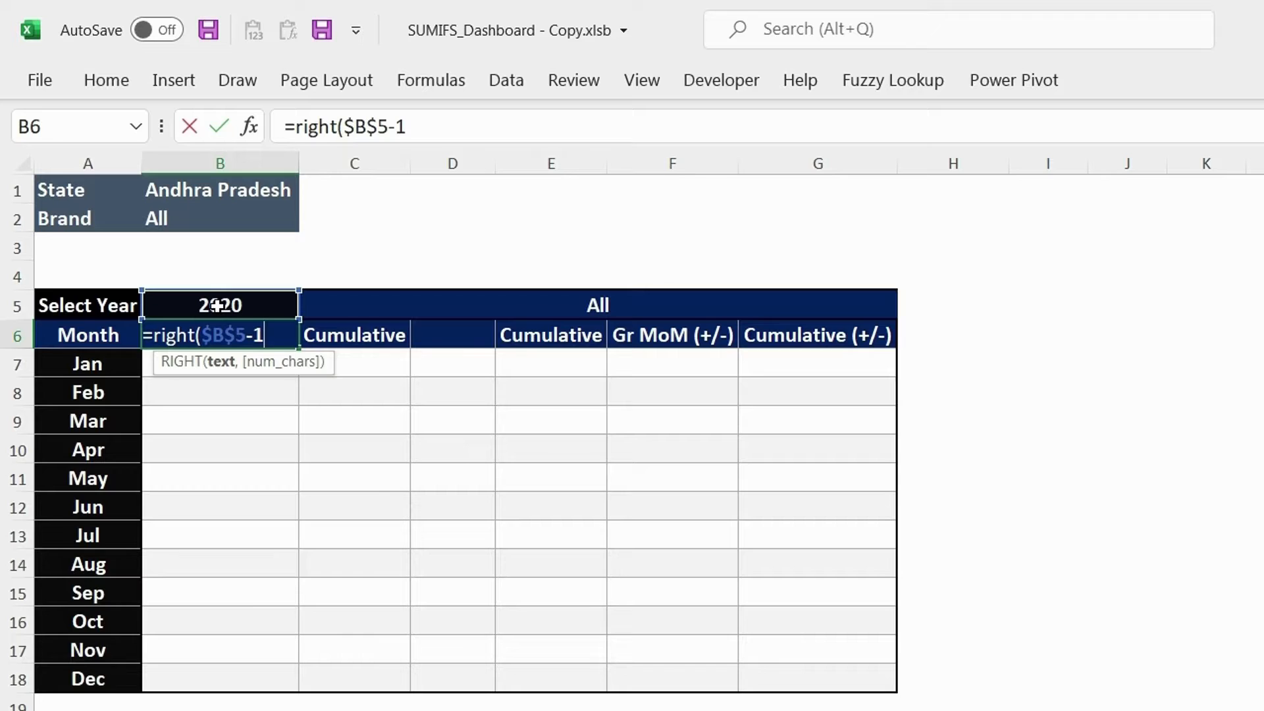
text(,2)
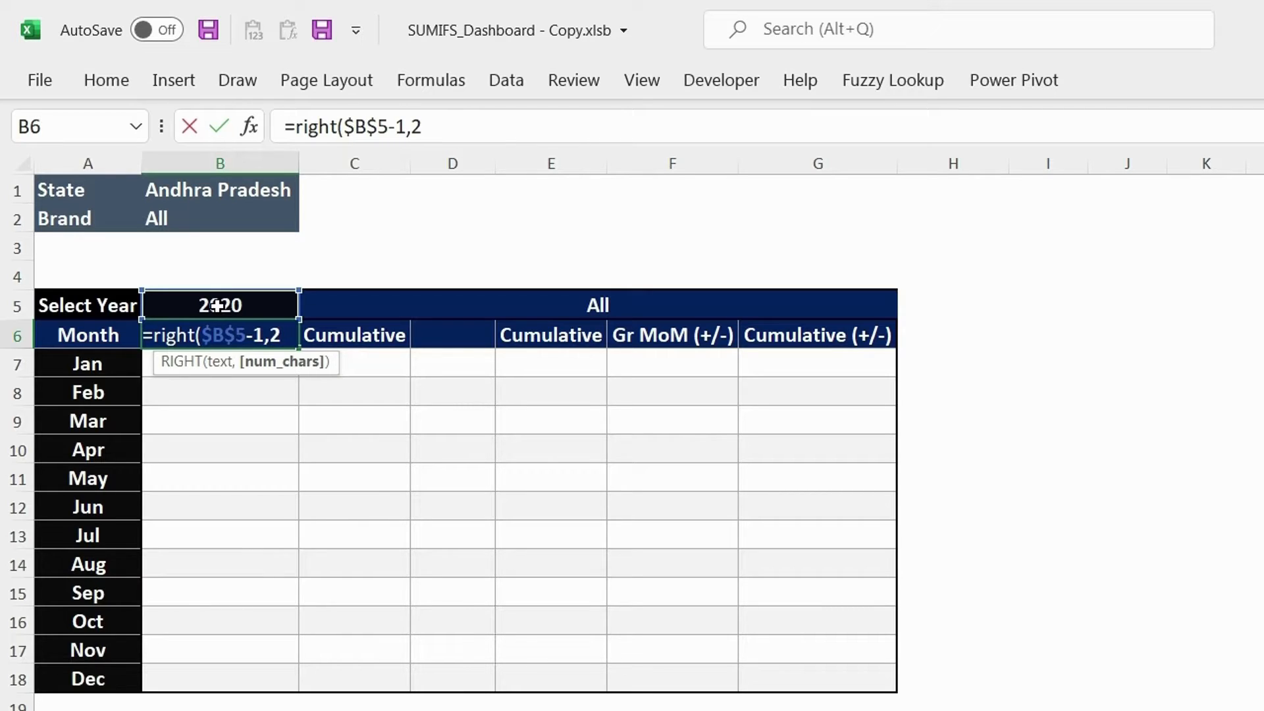
text())
Prefix the RIGHT formula in B6 with "FY-"& and enter it
click(154, 336)
text(")
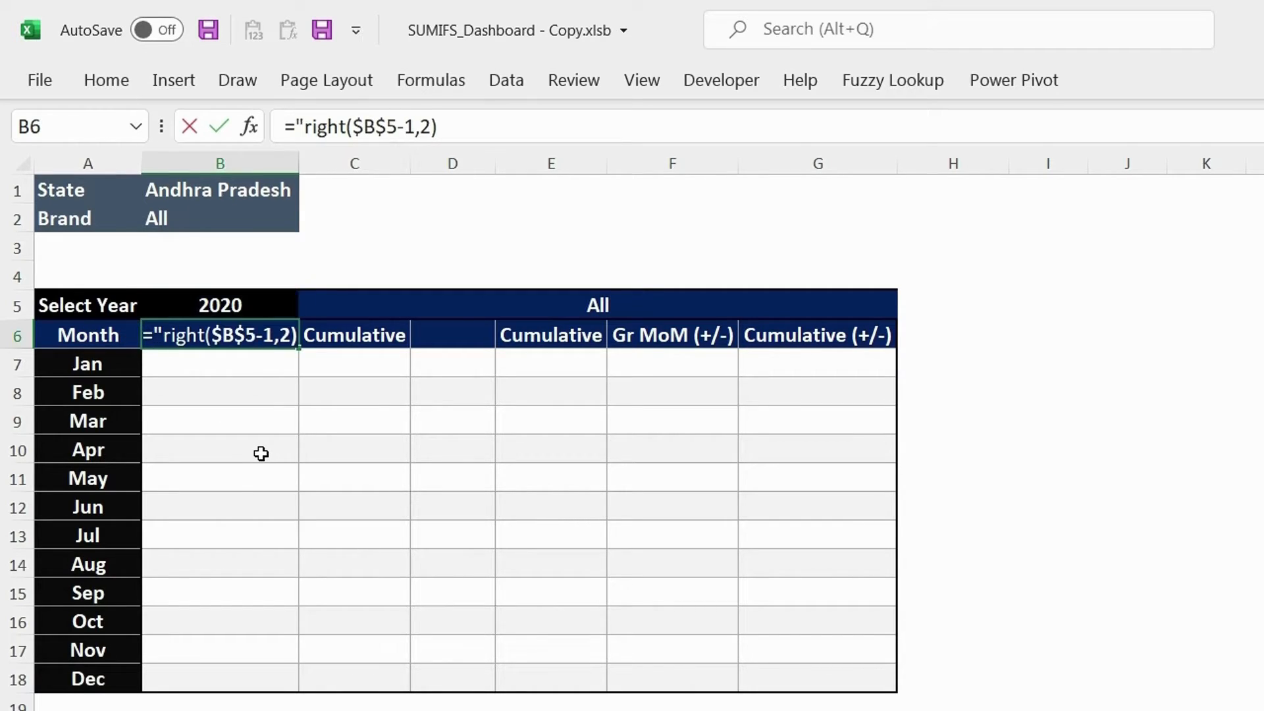
text(FY)
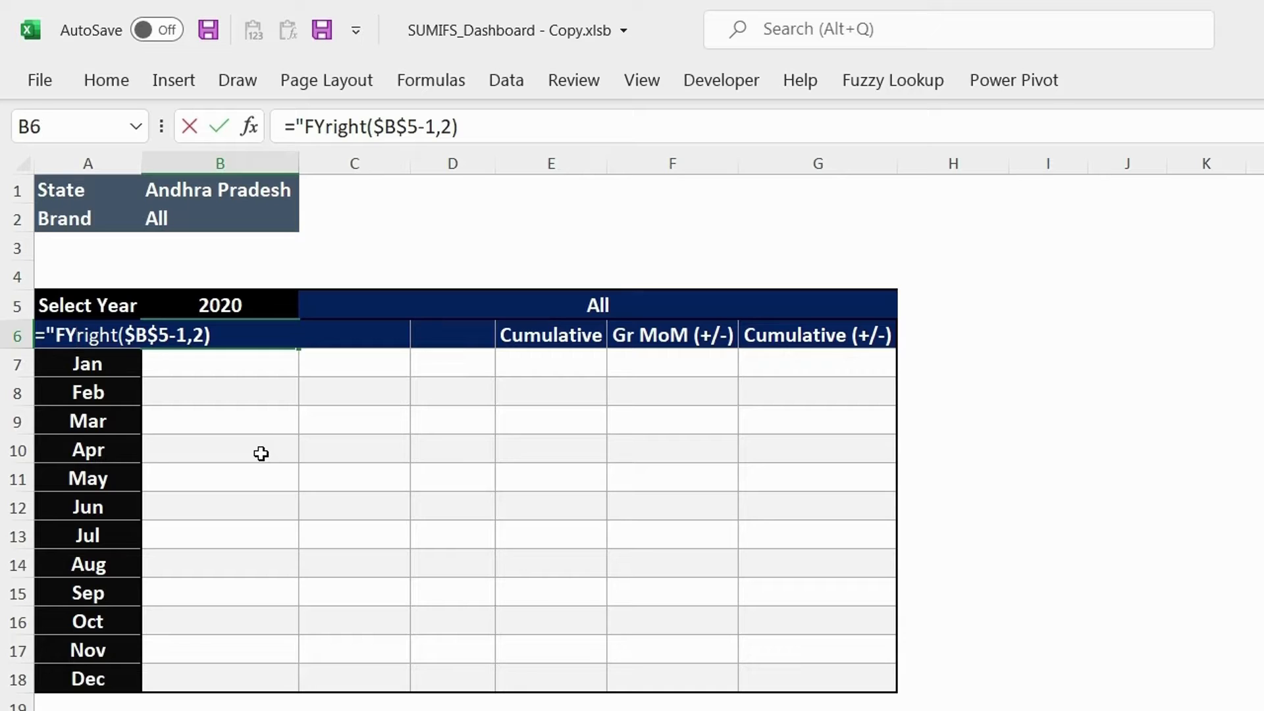
text(-")
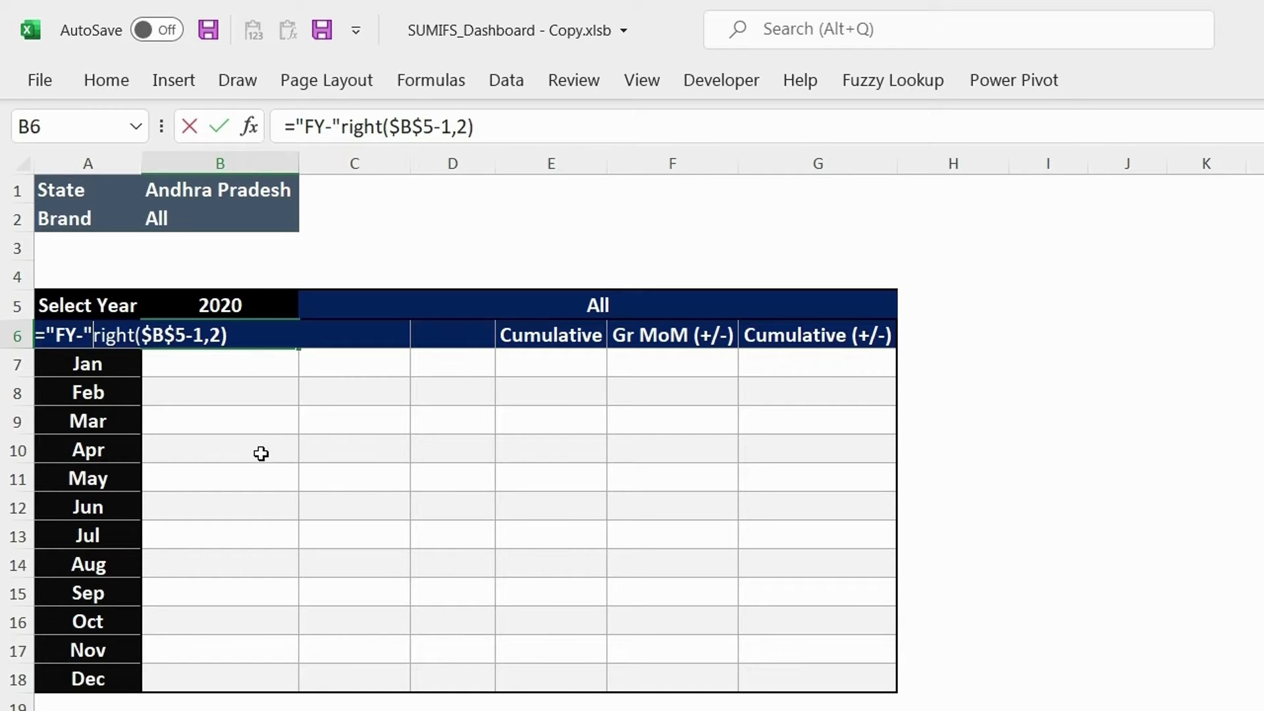
text(&)
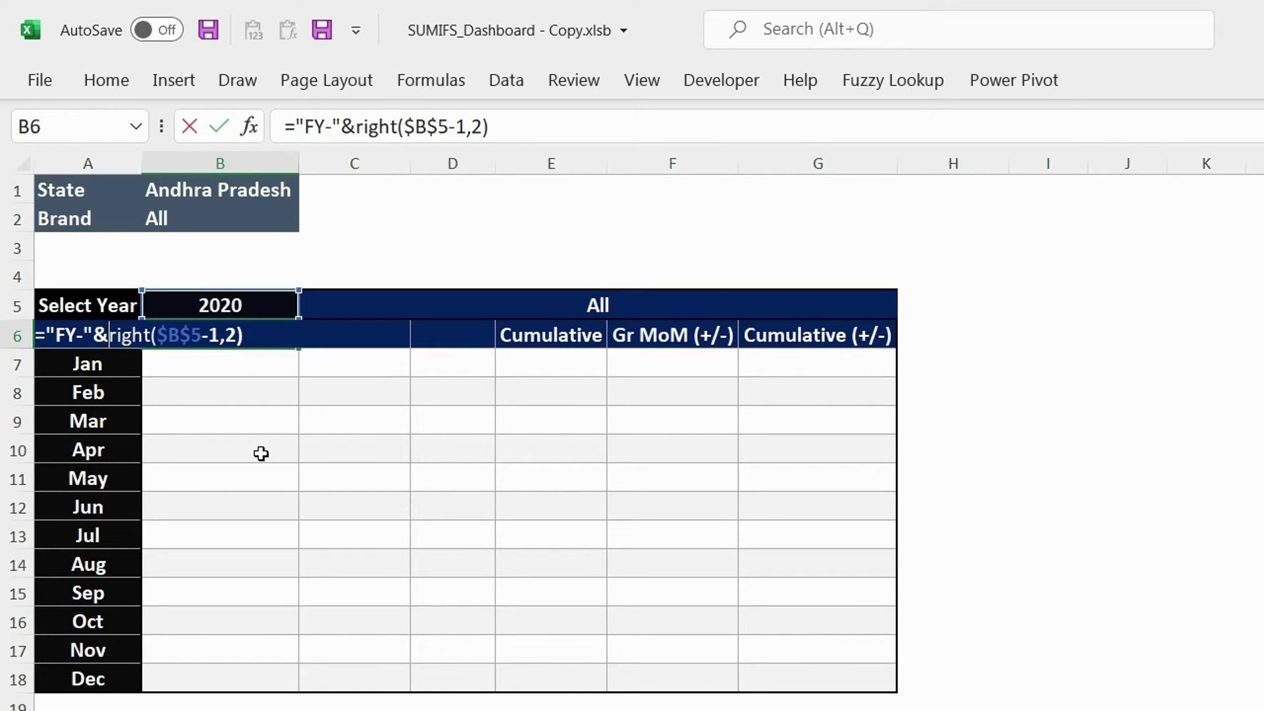
key(Return)
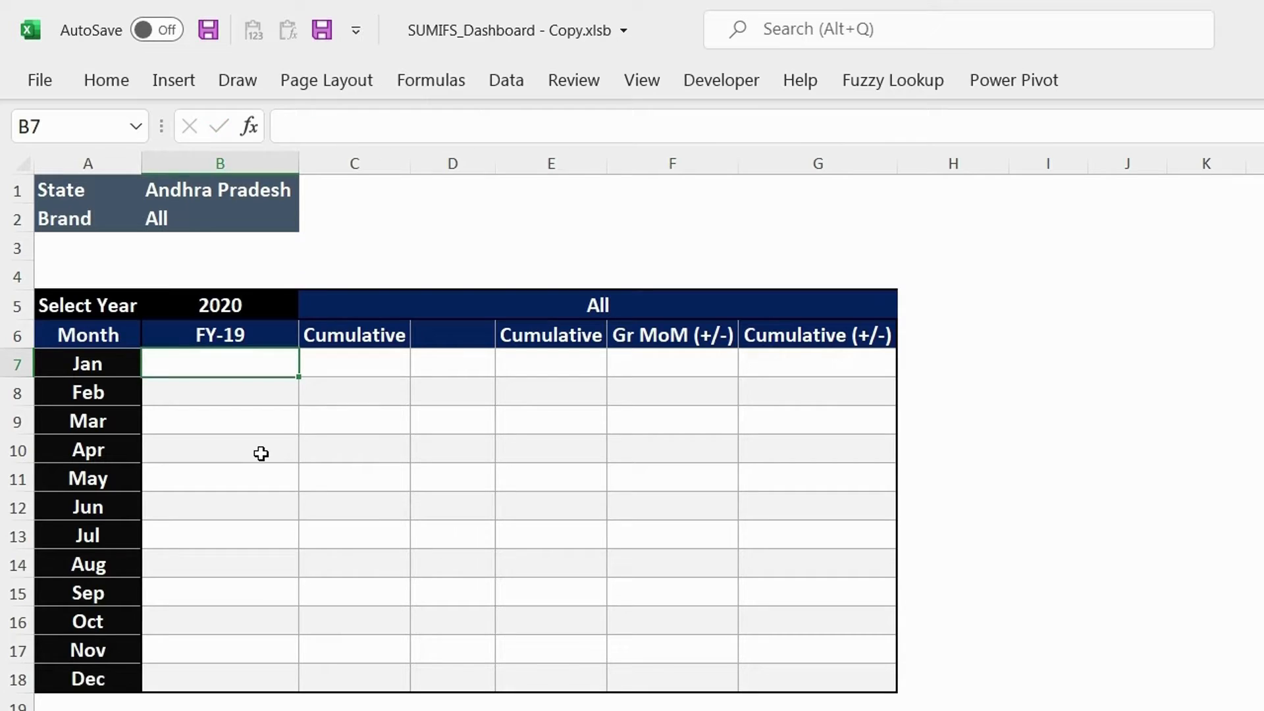
Copy the heading formula from B6 and paste it as a formula into D6
click(241, 335)
key(ctrl+c)
right_click(459, 335)
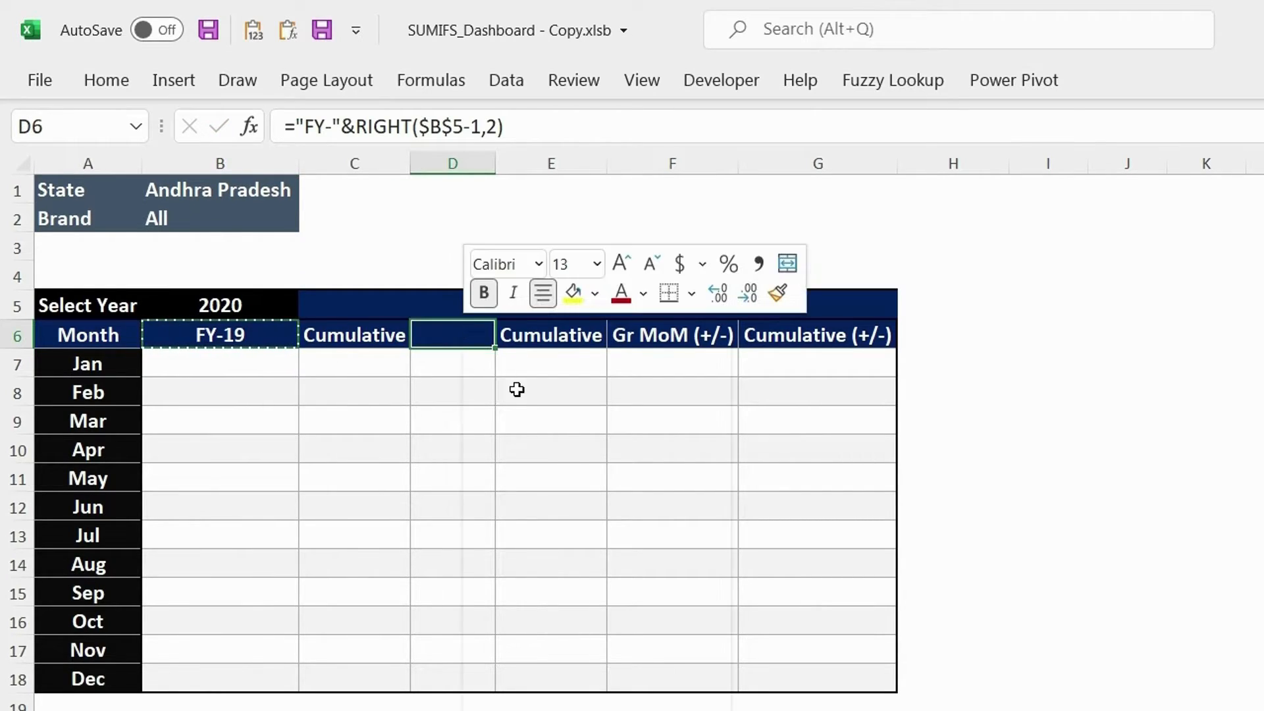
click(592, 464)
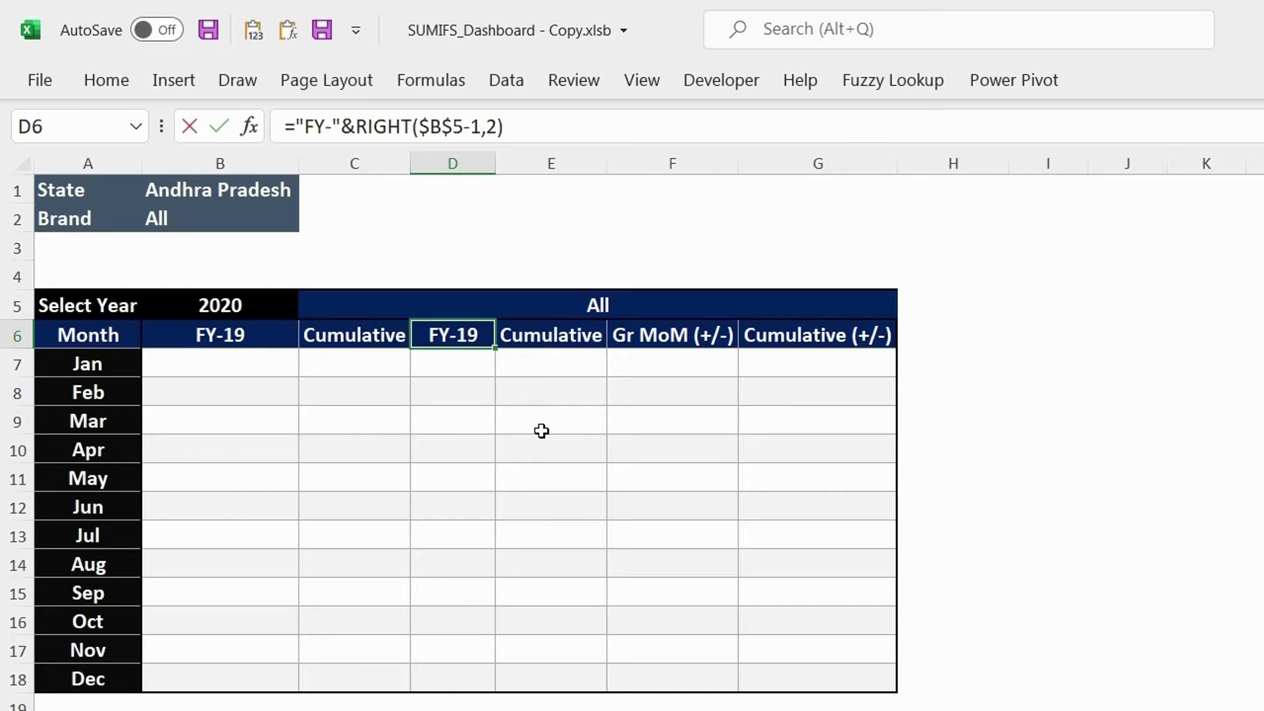
Remove the -1 from the D6 heading formula so it reads ="FY-"&RIGHT($B$5,2)
key(F2)
key(Left)
key(Left)
key(Left)
key(BackSpace)
key(BackSpace)
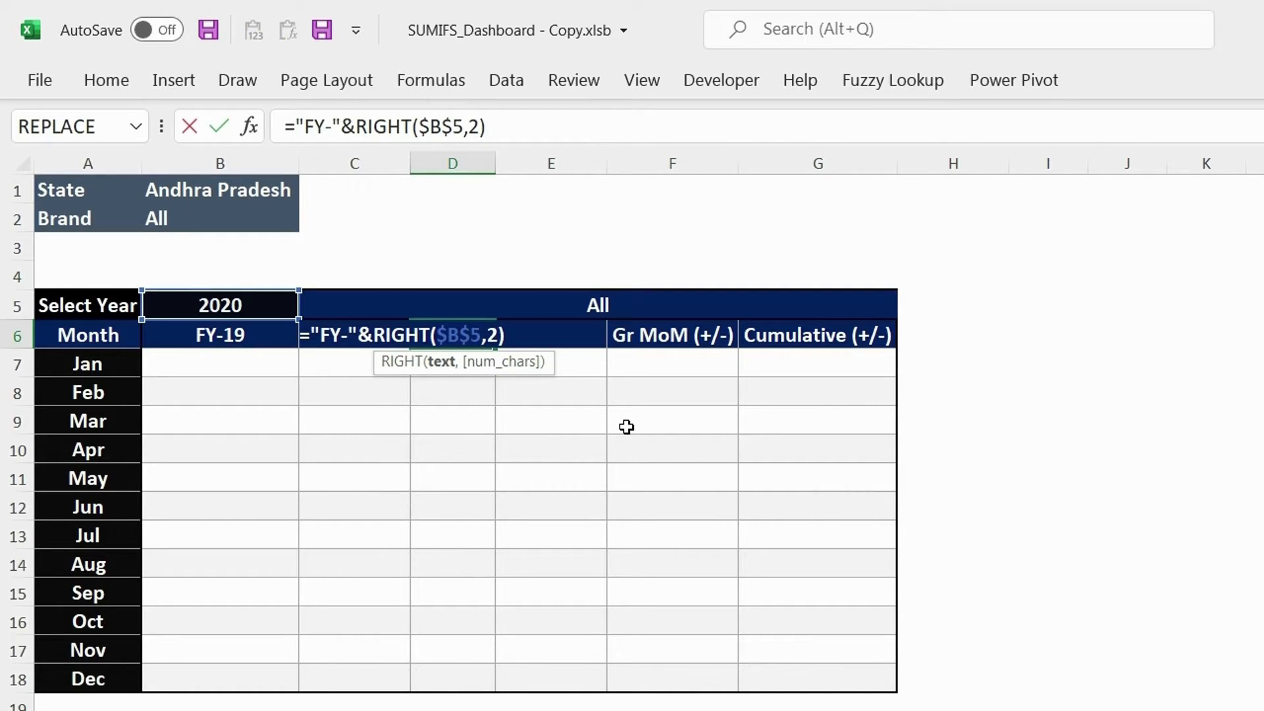
key(Return)
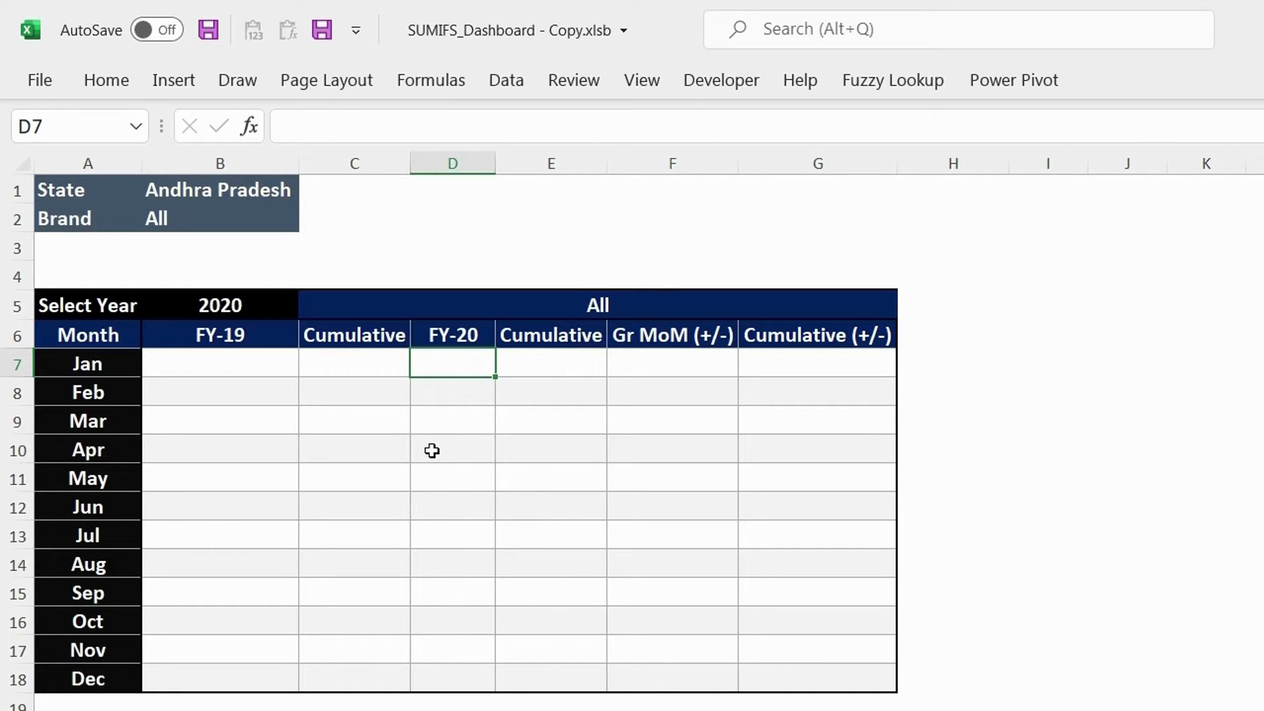
Enter =DATEVALUE(1&$A7&$B$5) in H7 and format the cell as a day-month-year date
click(258, 369)
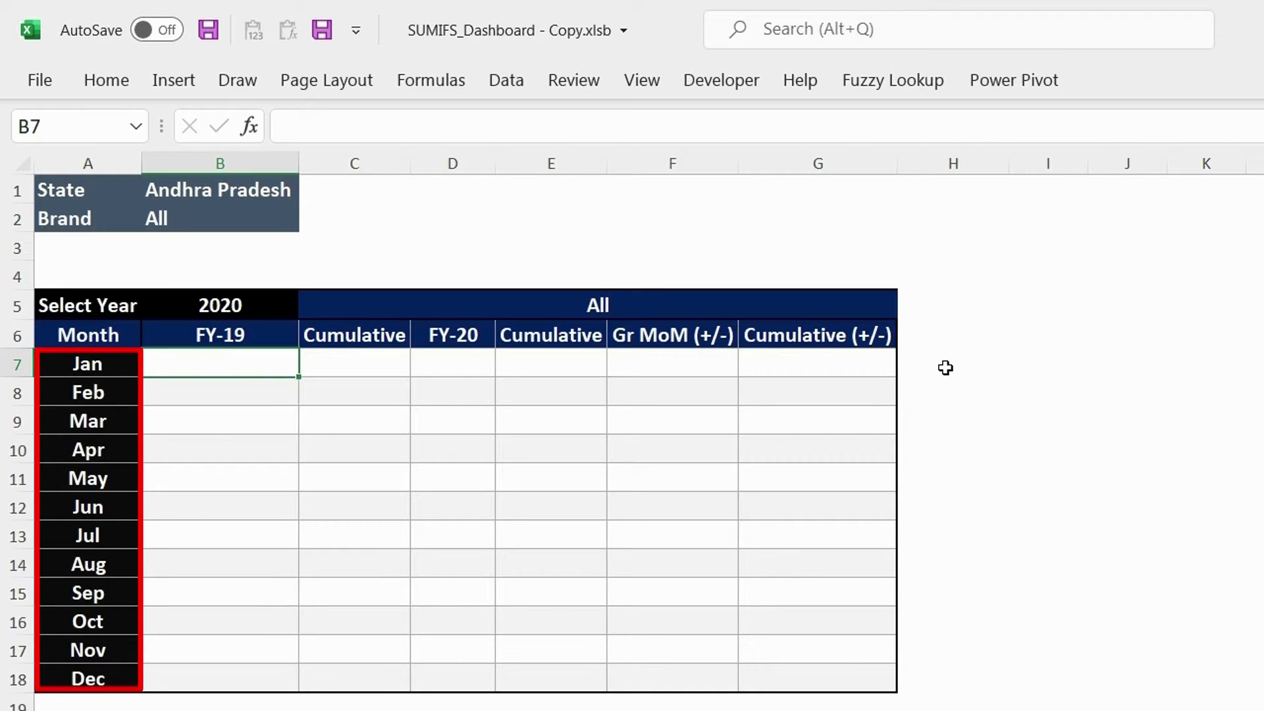
click(946, 367)
text(=d)
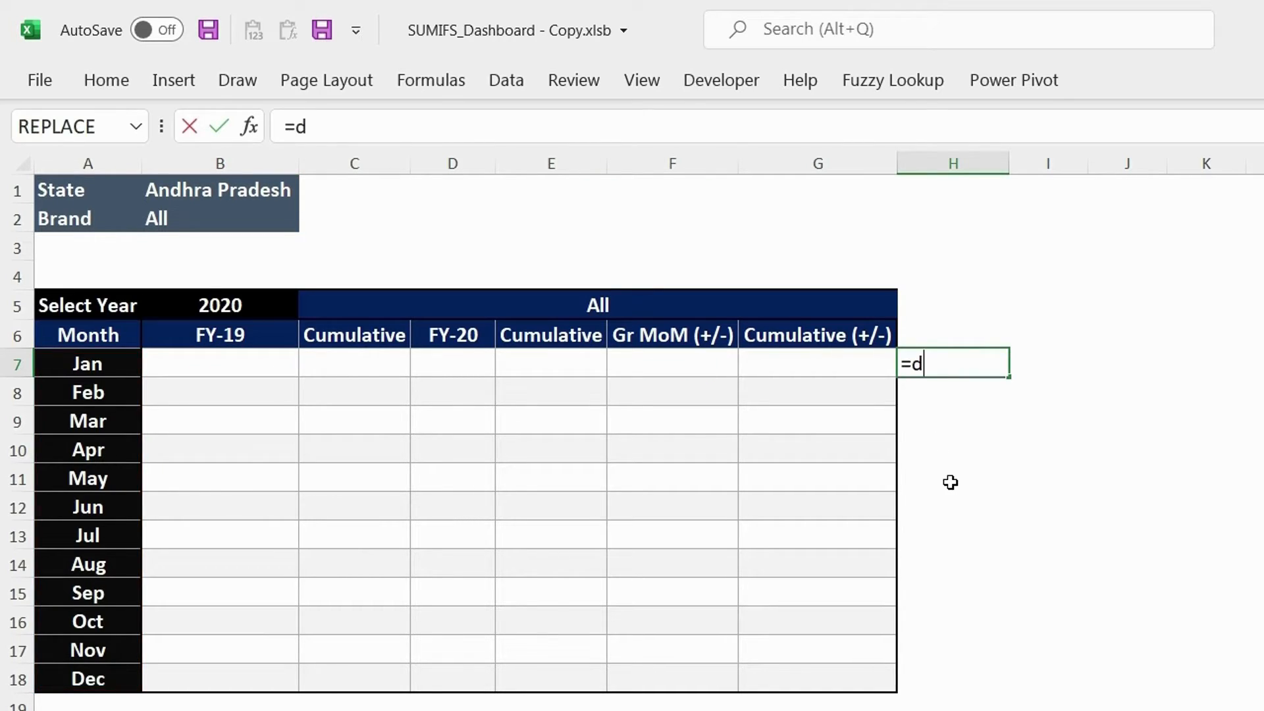
text(atevalue)
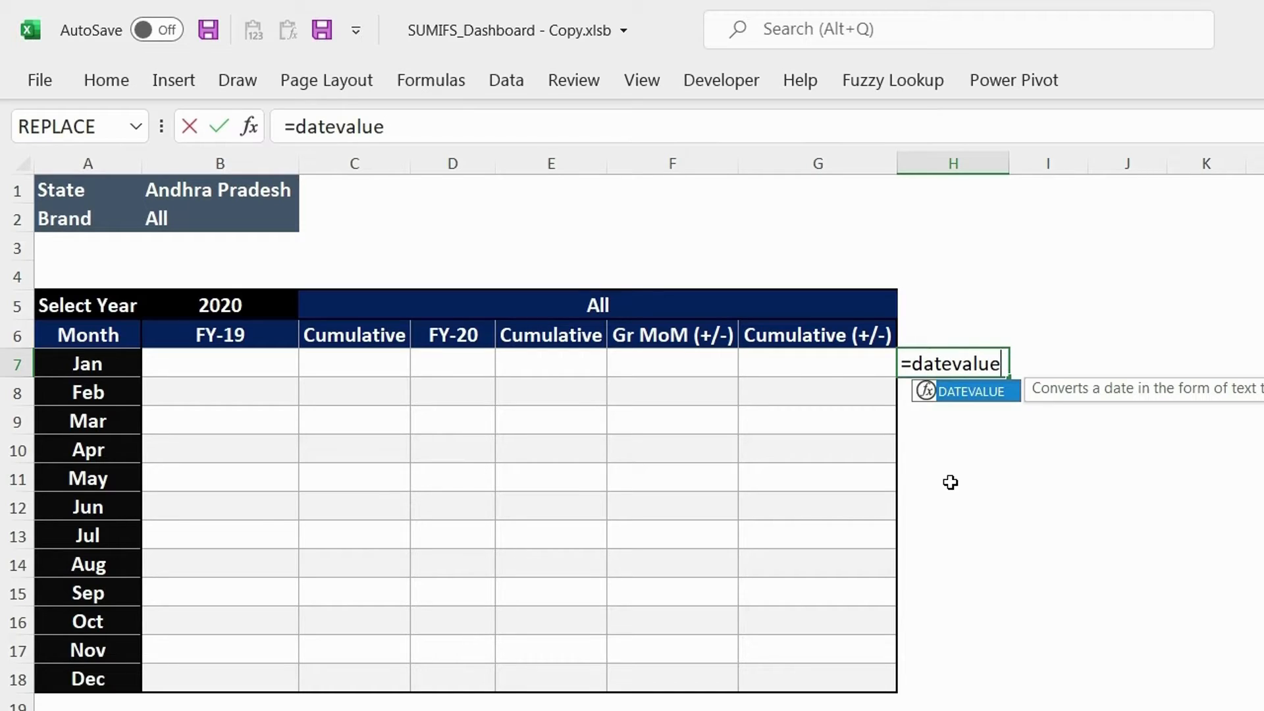
text((1&)
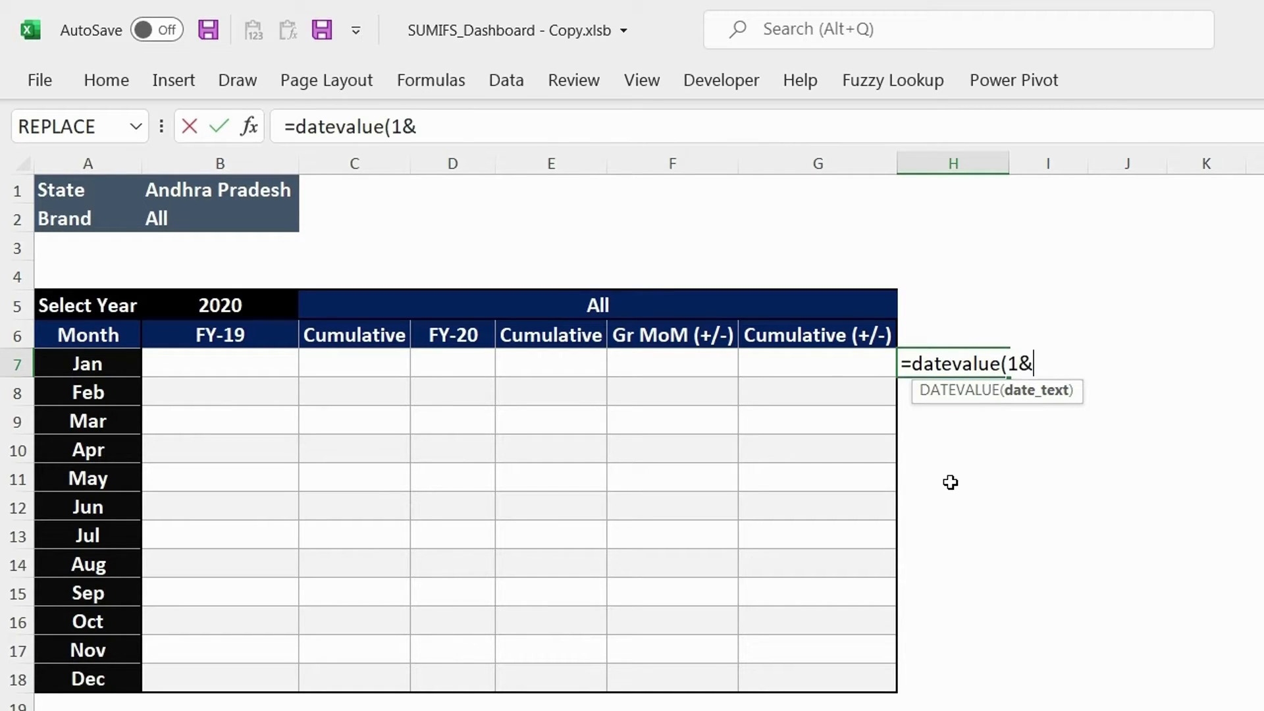
click(105, 363)
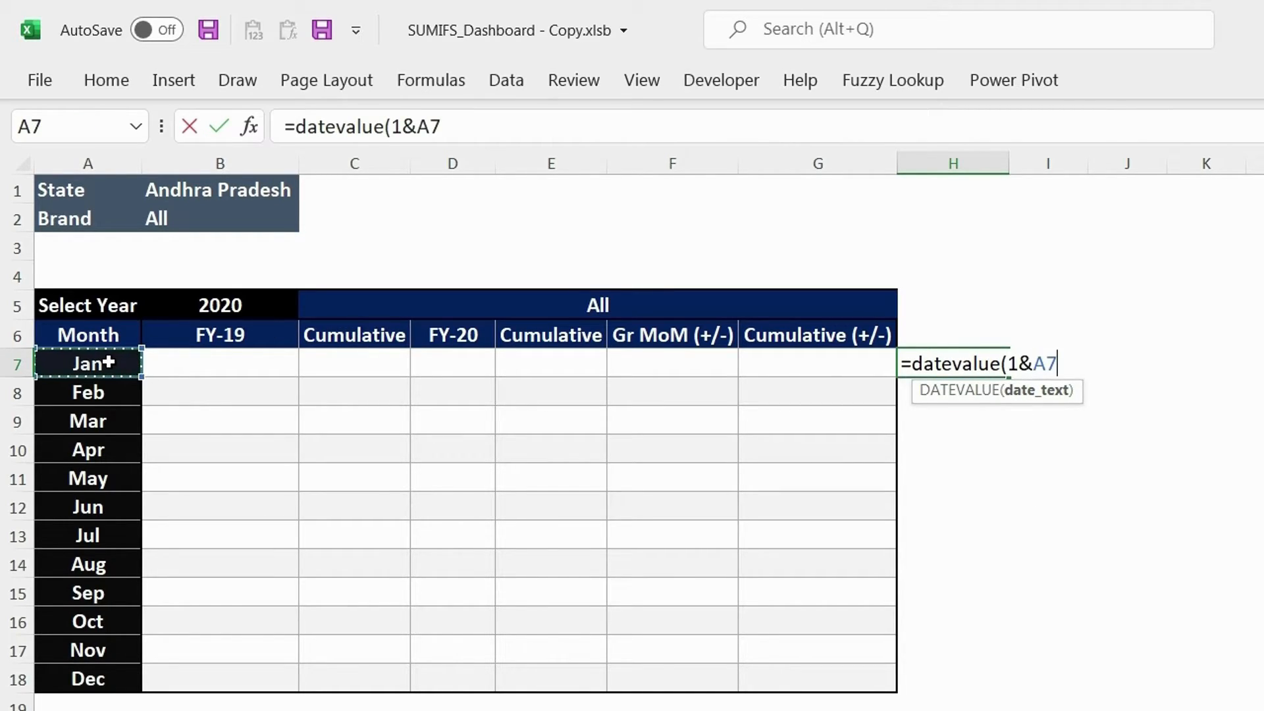
key(F4)
key(F4)
key(F4)
text(&)
click(212, 303)
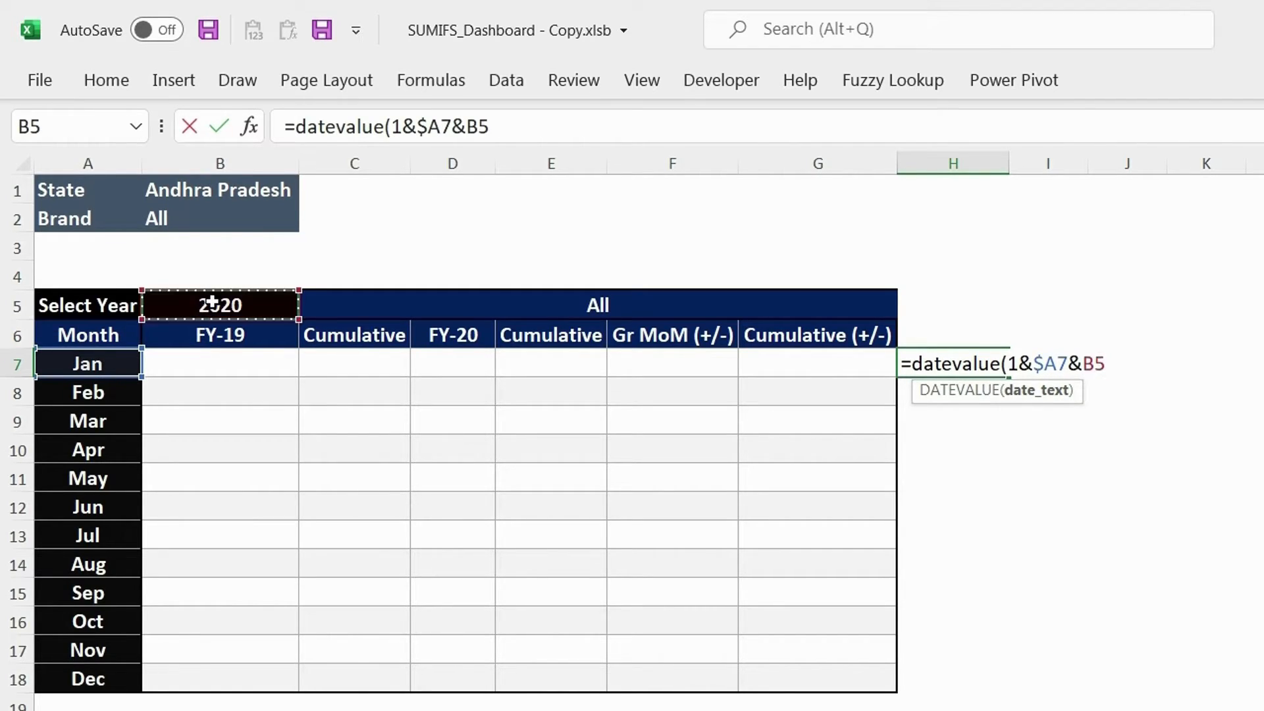
key(F4)
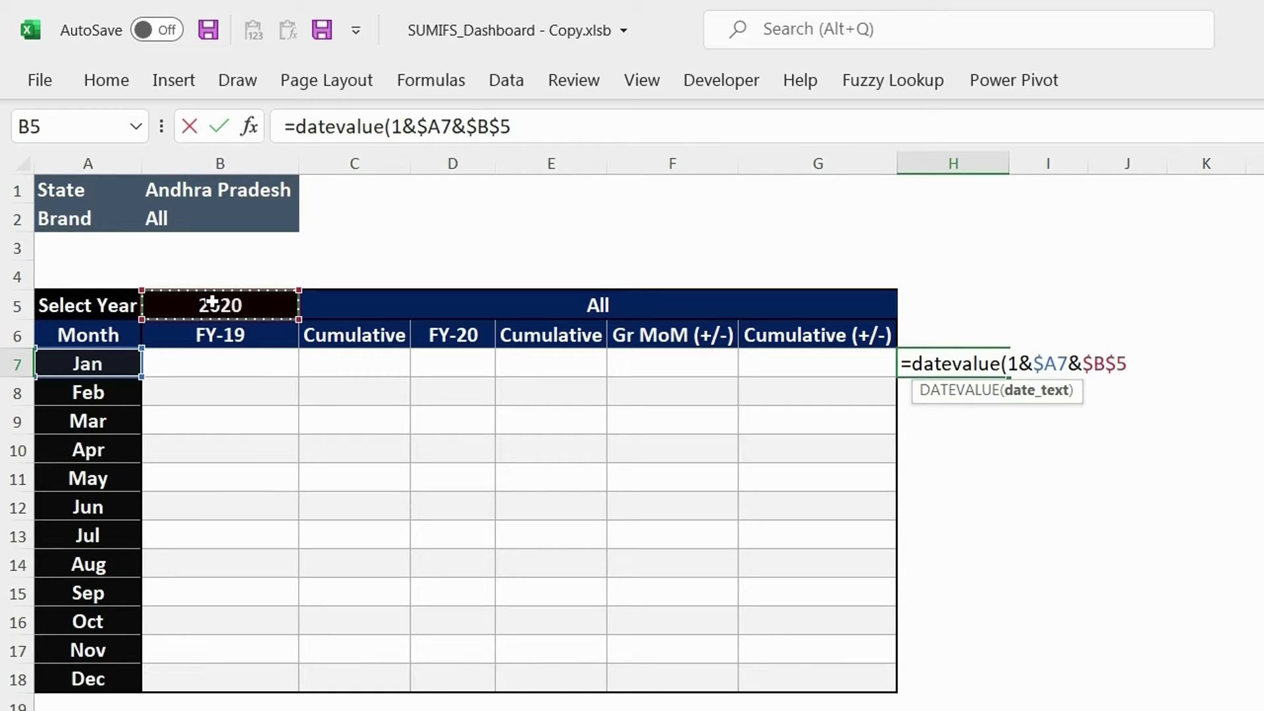
text())
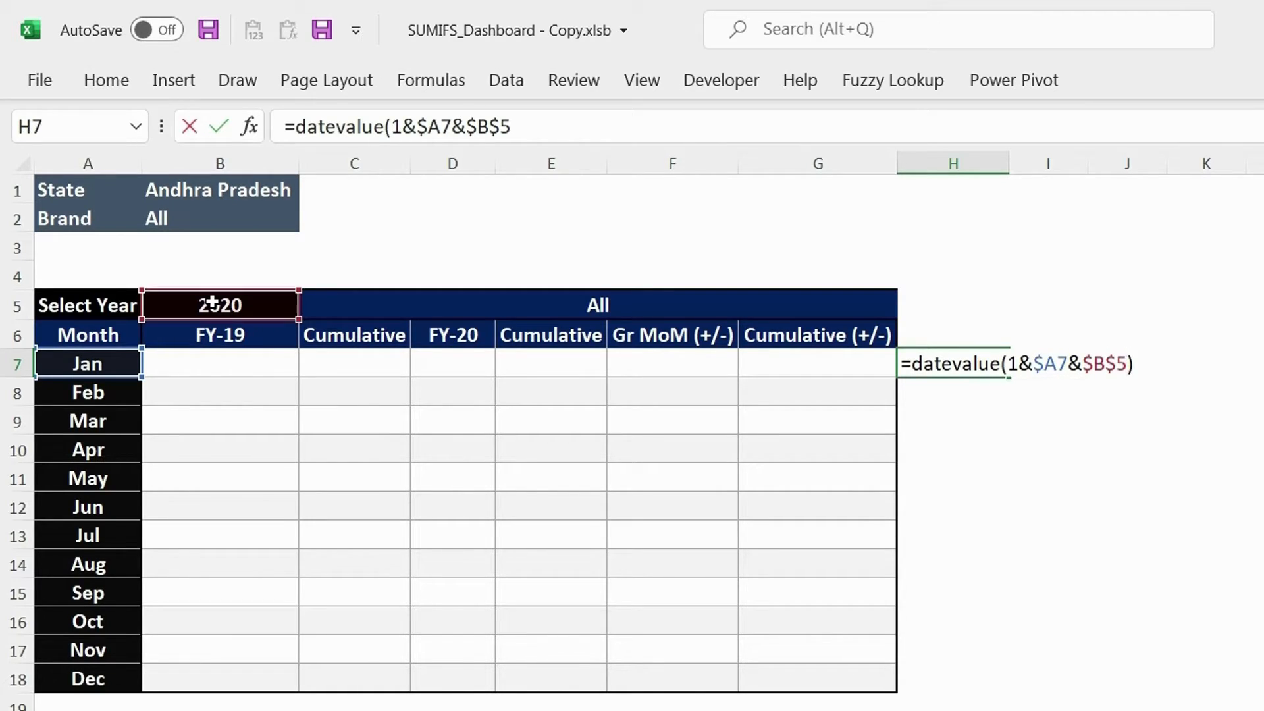
key(Return)
key(Up)
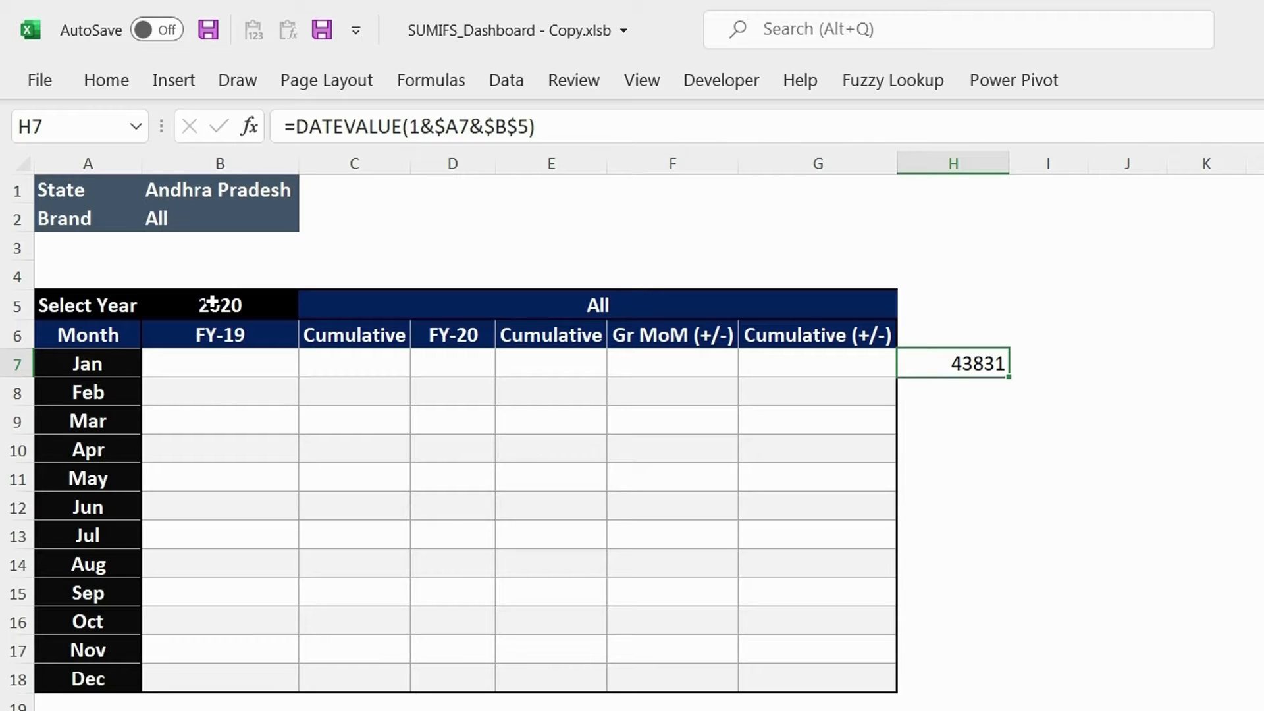
key(ctrl+shift+3)
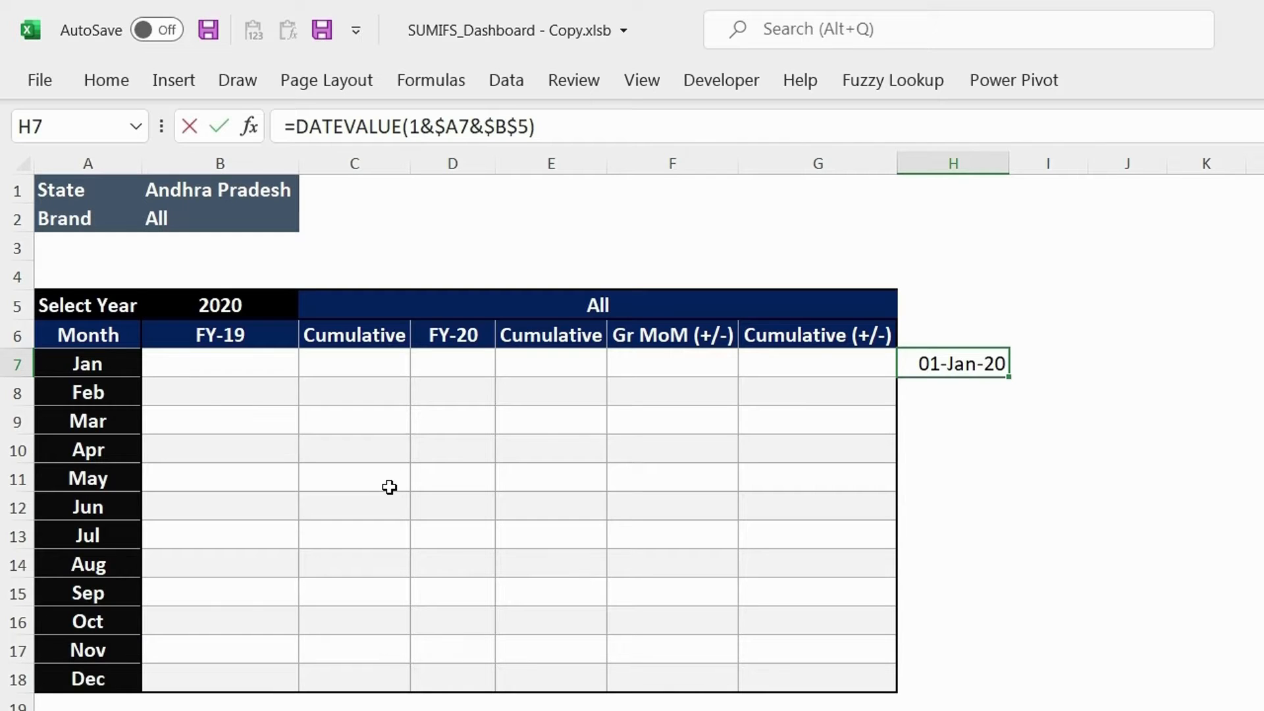
Reuse H7's date expression in I7 as =EOMONTH(DATEVALUE(1&$A7&$B$5),0) and format the cell as a day-month-year date
key(F2)
drag(912, 364, 1204, 366)
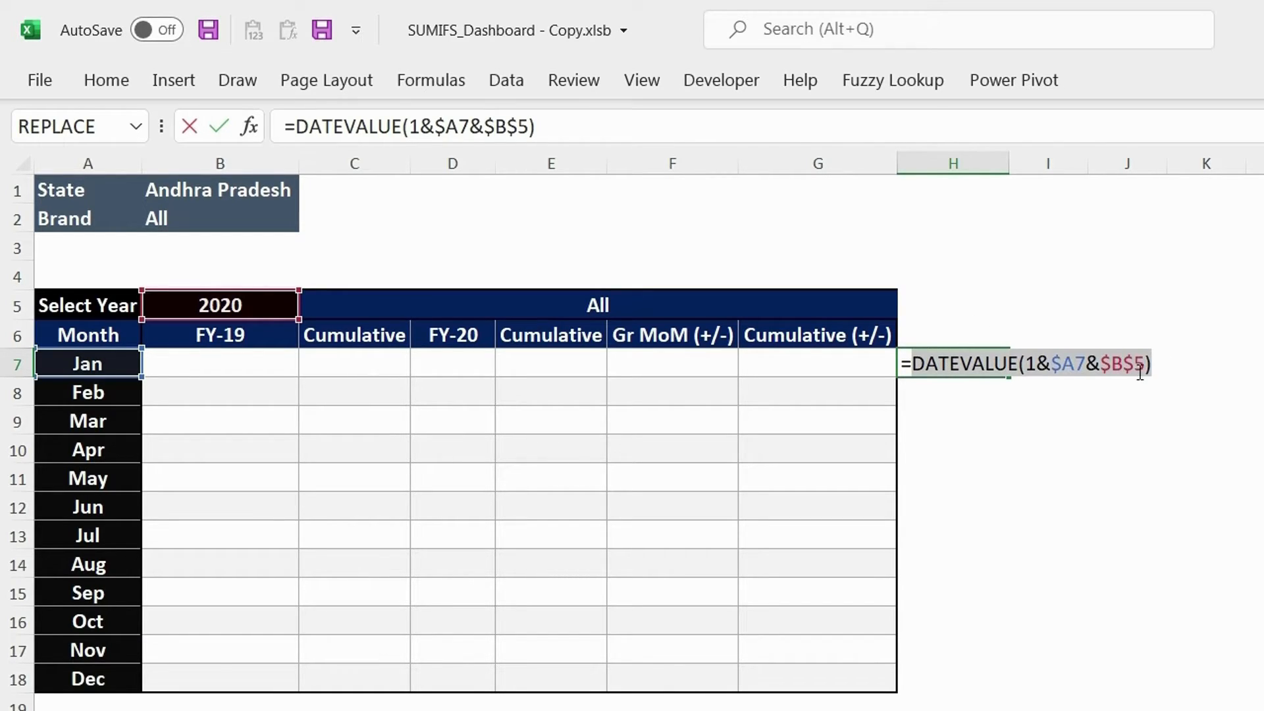
key(ctrl+Return)
click(1043, 369)
key(F2)
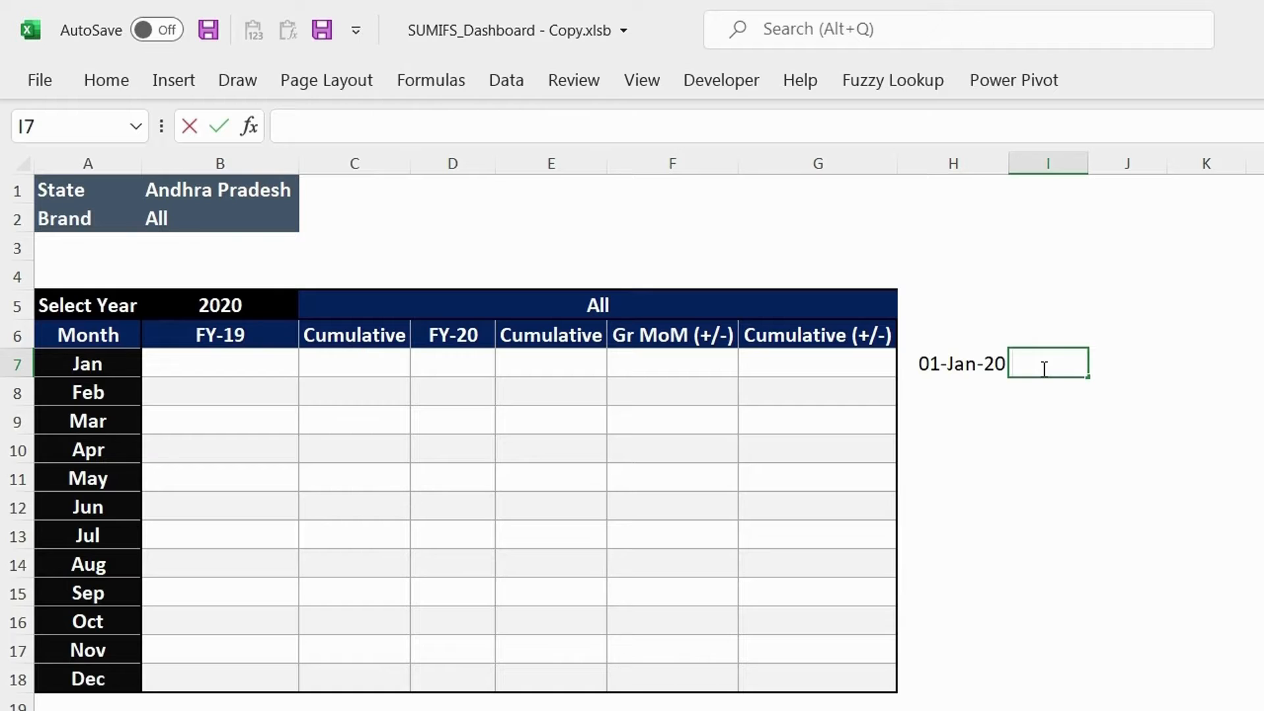
text(=eom)
key(Tab)
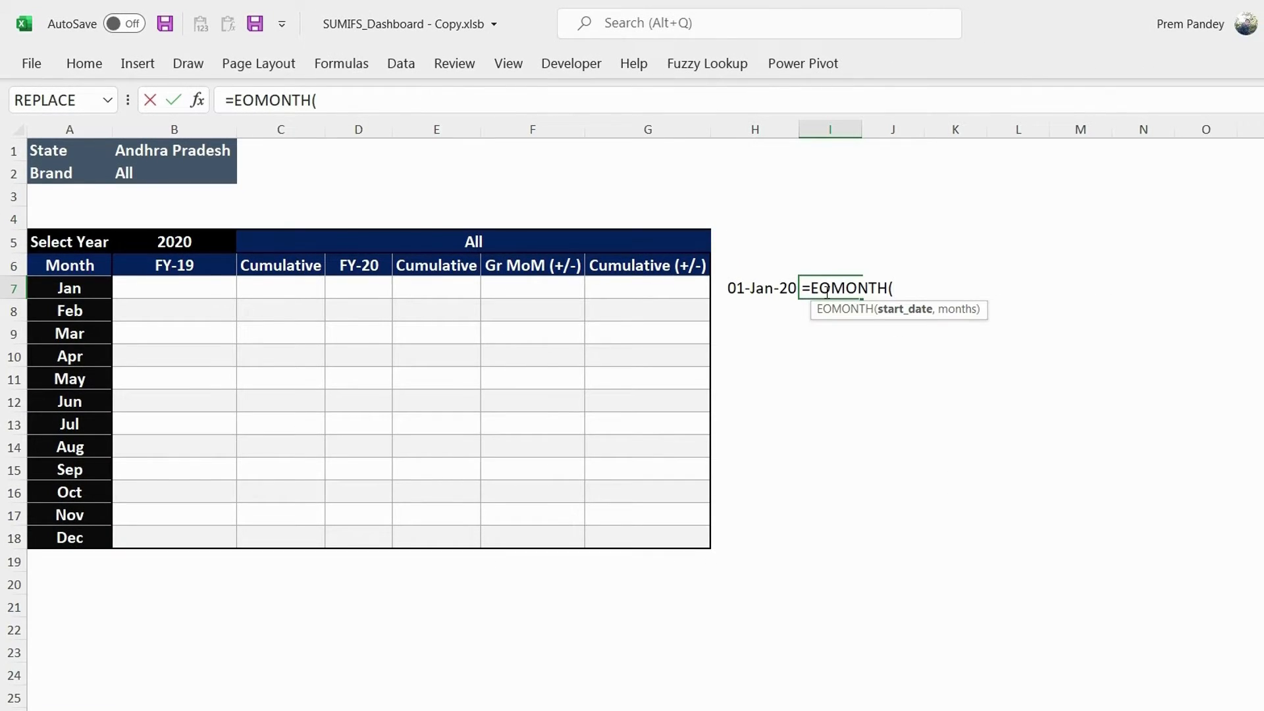
key(ctrl+v)
text(,)
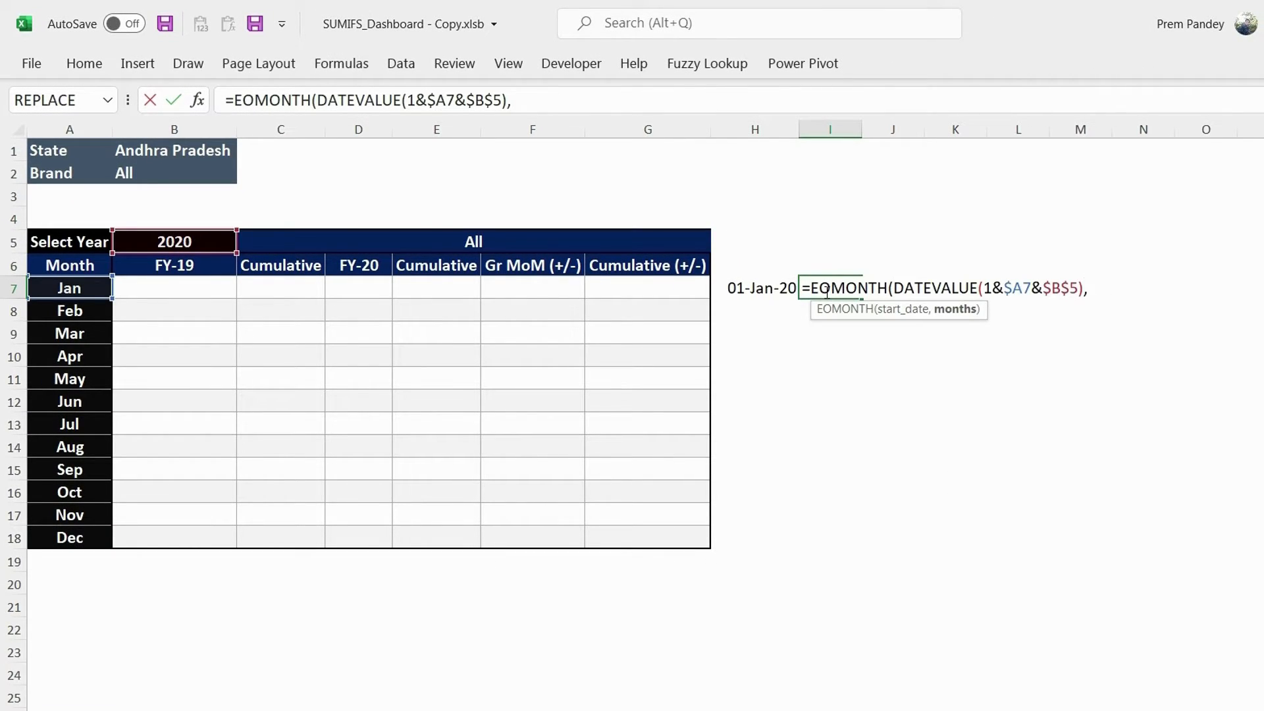
text(0))
key(Return)
click(827, 292)
key(ctrl+shift+3)
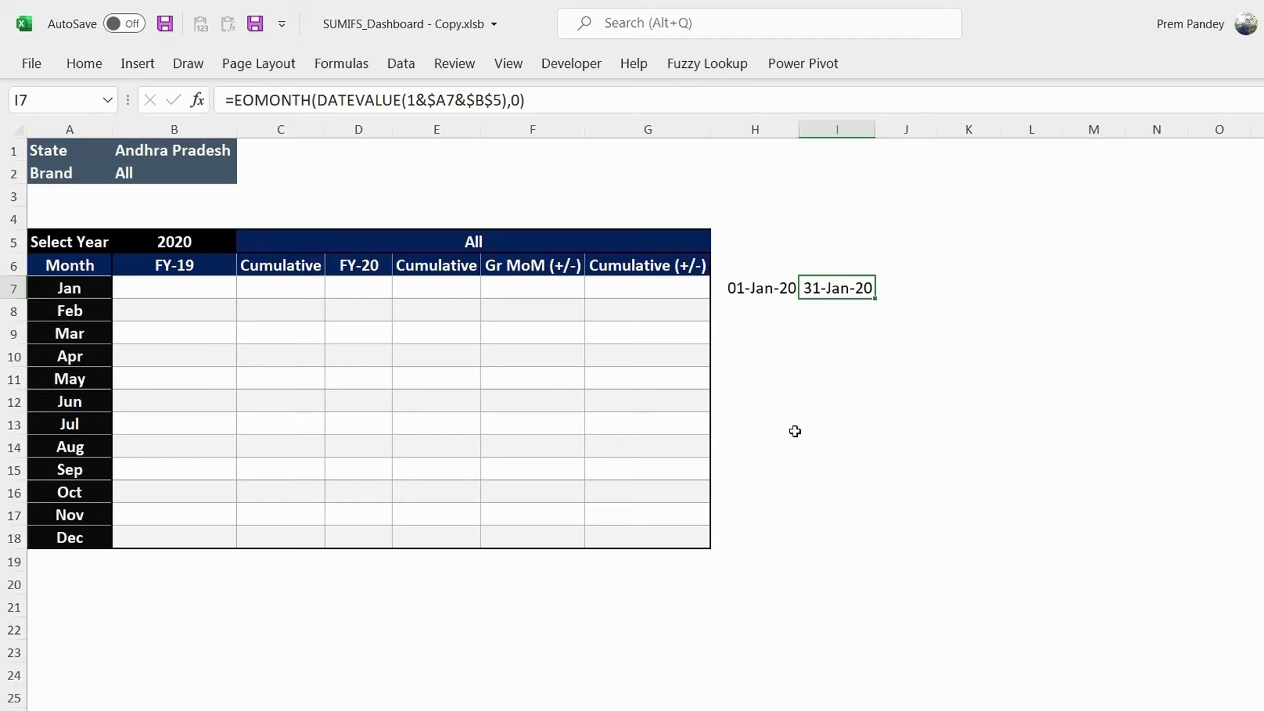
Start a SUMIFS formula in B7 with Sales_Data[Sales] as the sum range
click(224, 295)
text(=sumifs)
key(Tab)
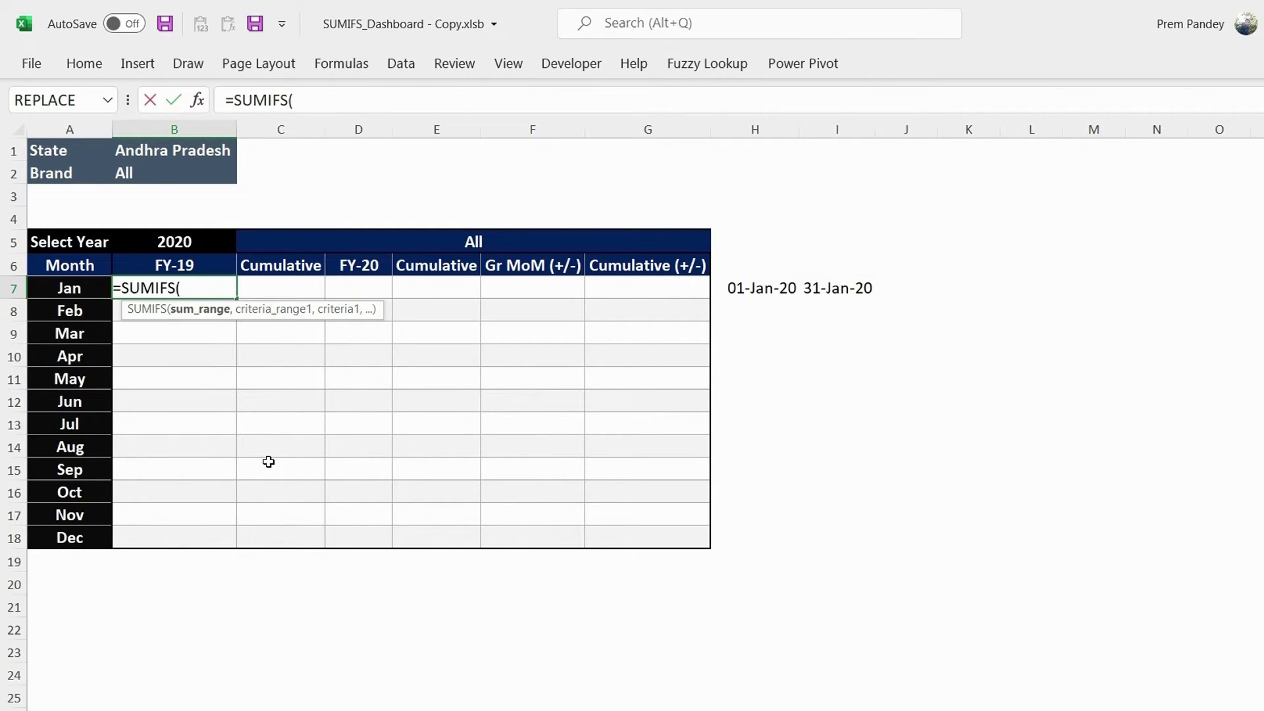
text(sale)
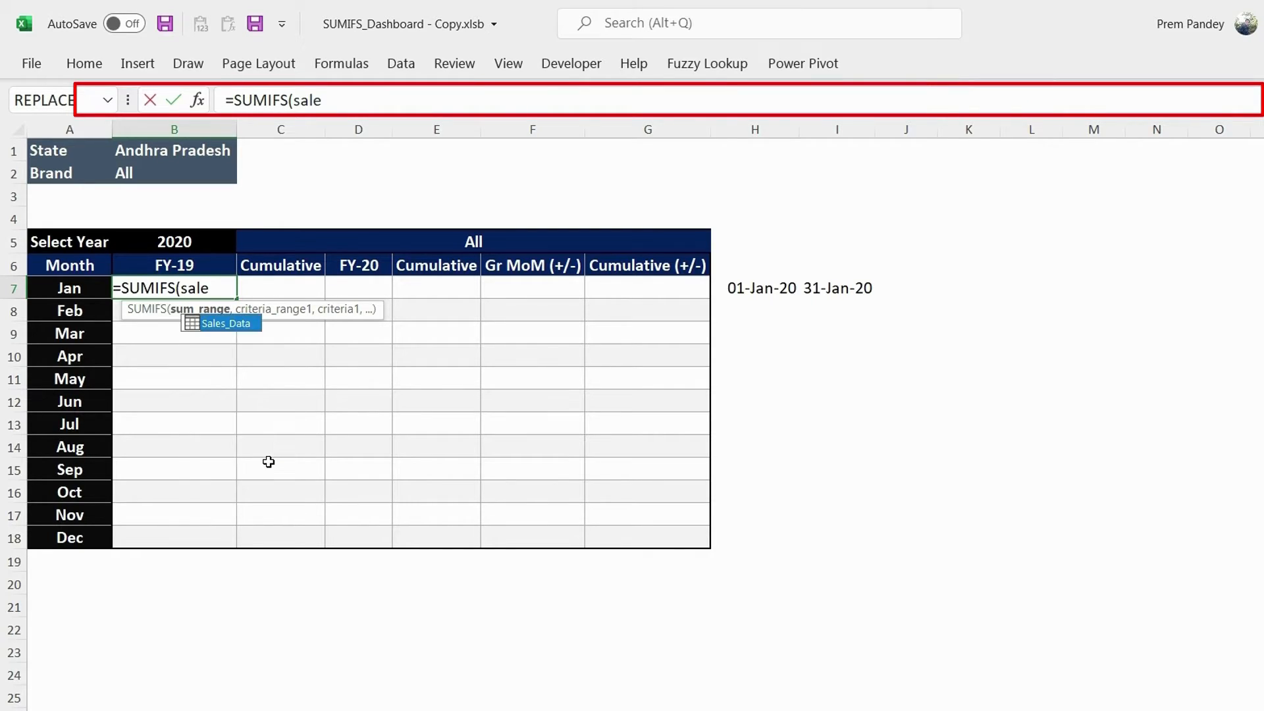
key(Tab)
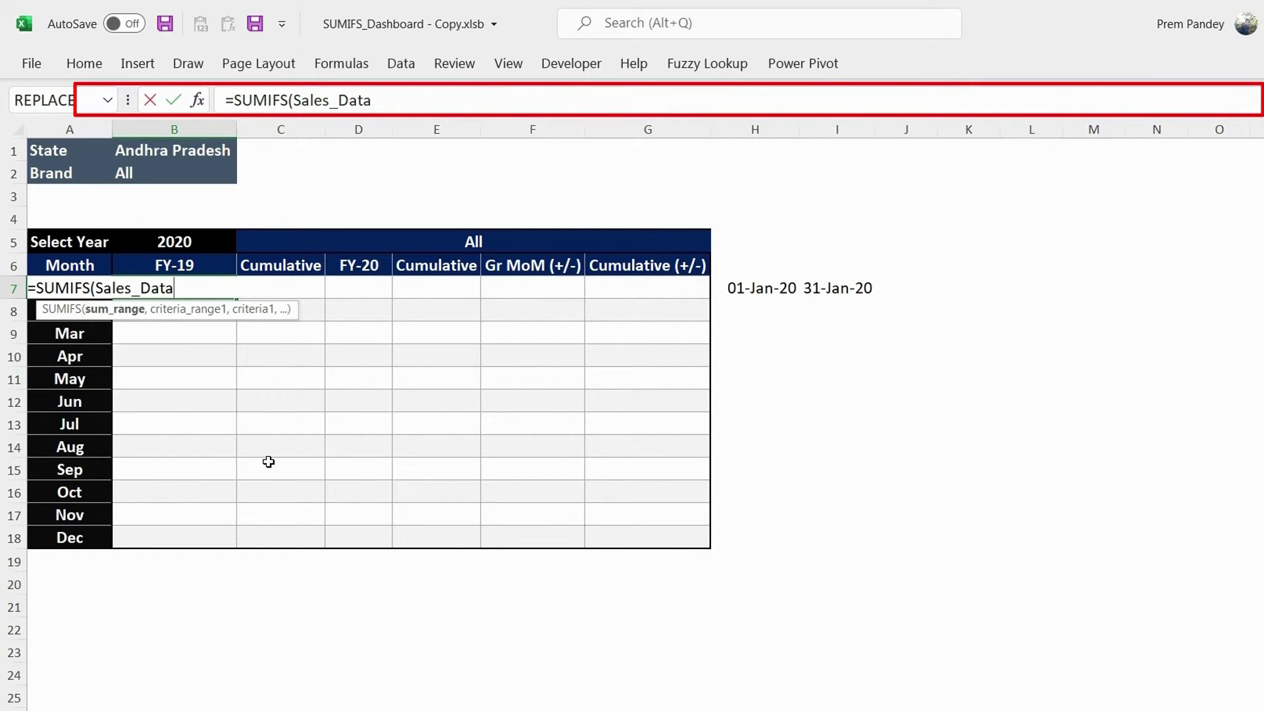
click(391, 102)
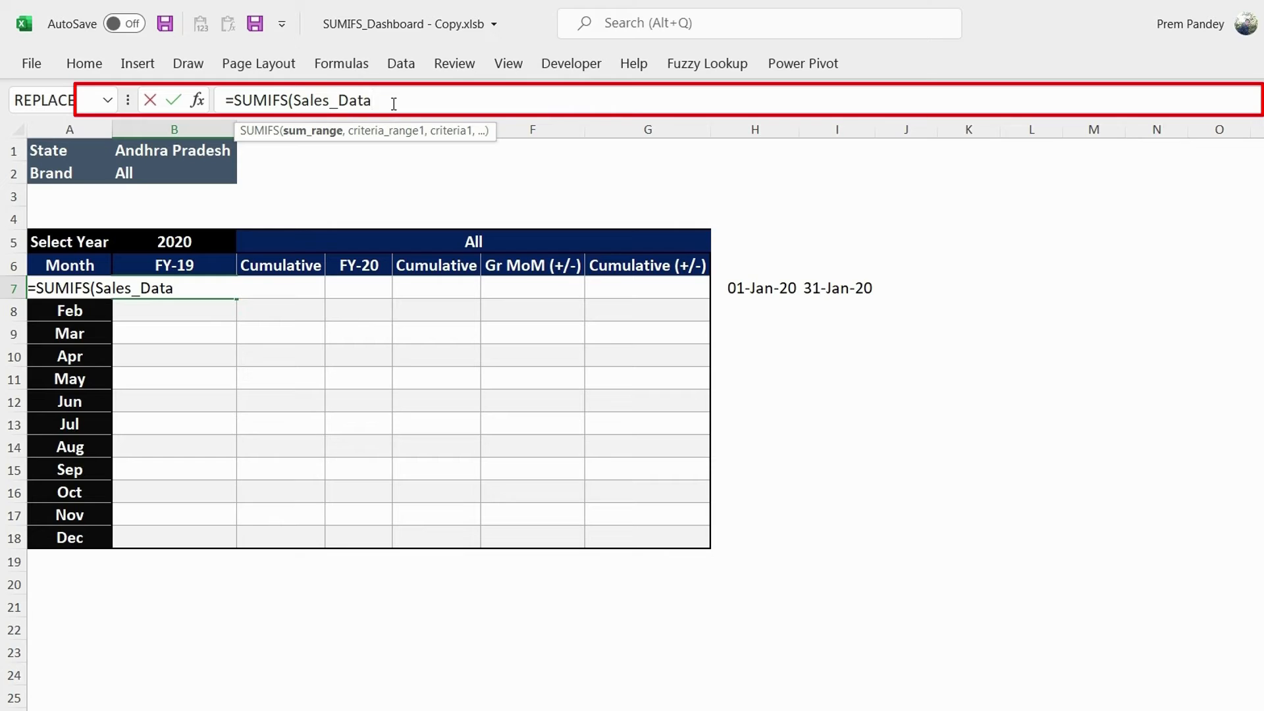
text([)
key(Down)
key(Down)
key(Down)
key(Down)
key(Down)
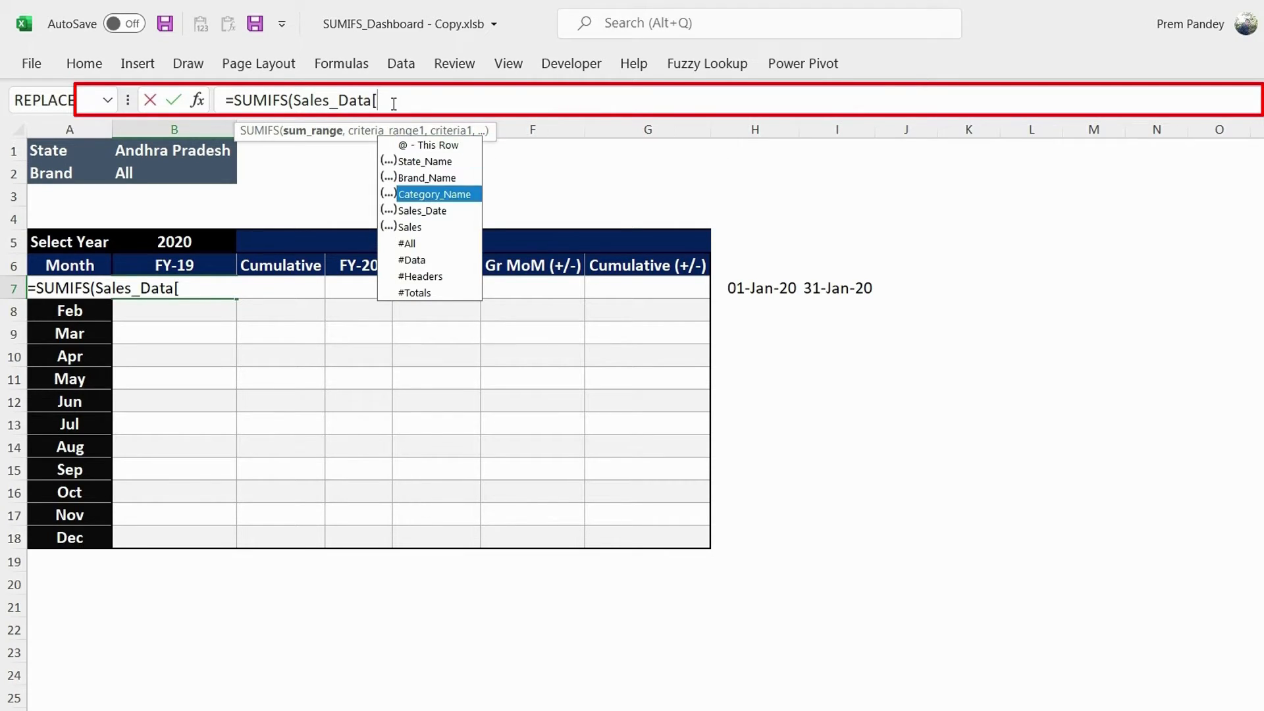
key(Tab)
text(],)
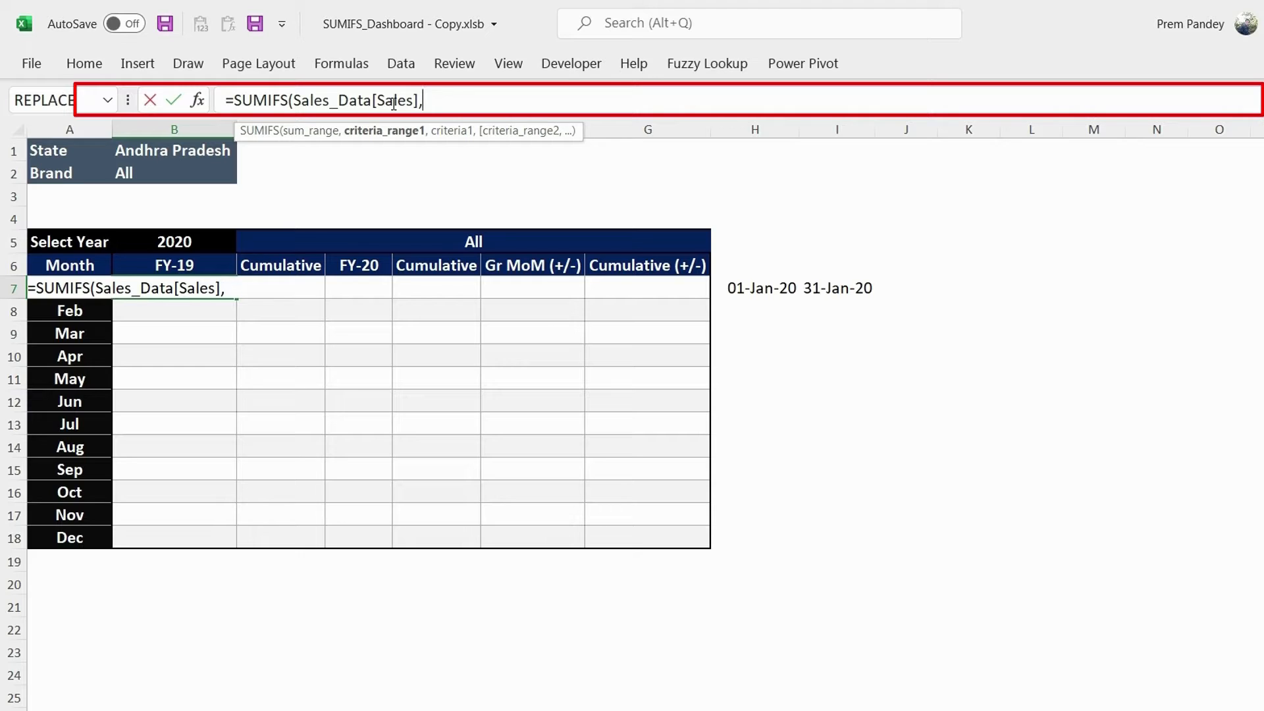
Add Sales_Data[Sales_Date] as the first criteria range of the B7 SUMIFS formula
text(sales)
key(Tab)
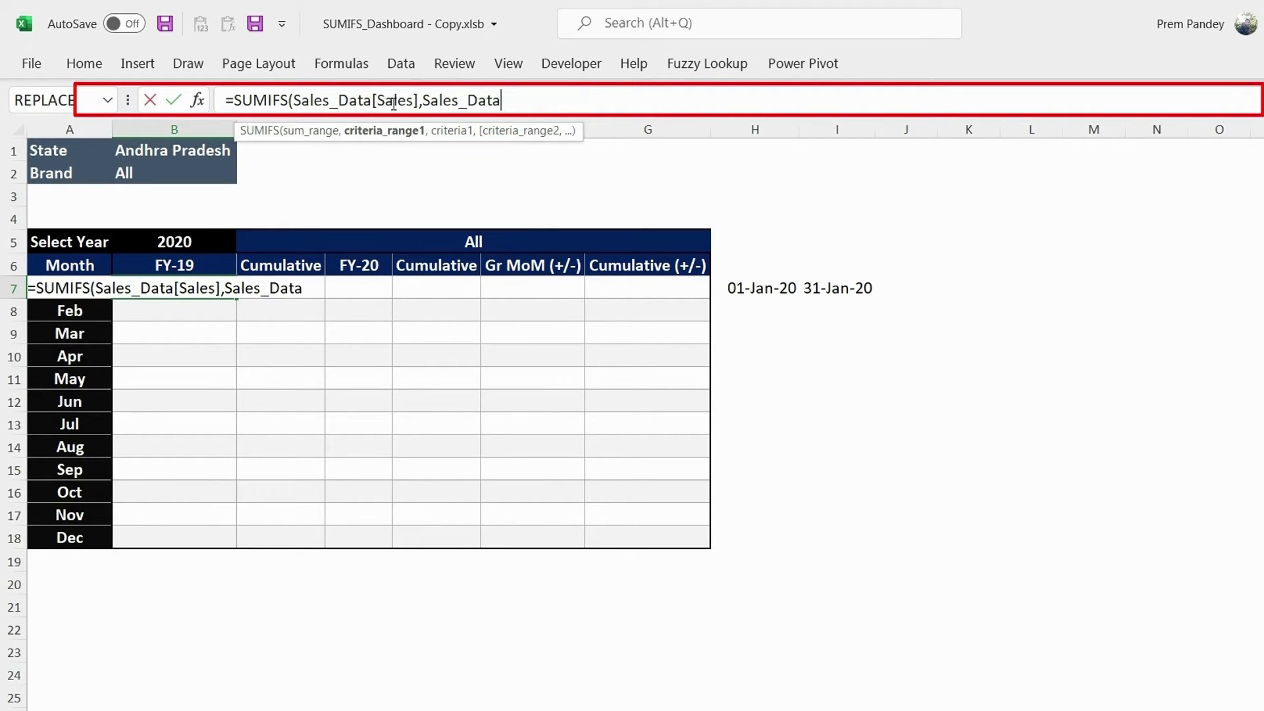
text([)
key(Down)
key(Down)
key(Down)
key(Down)
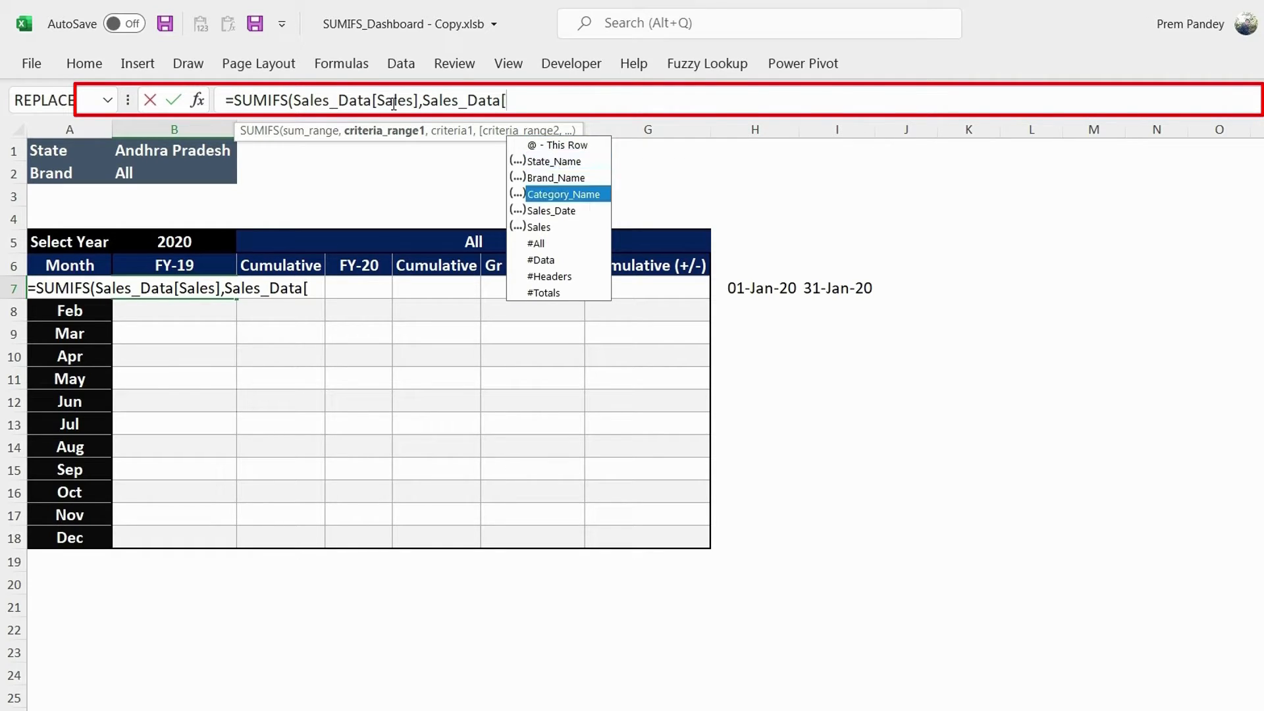
key(Tab)
text(],)
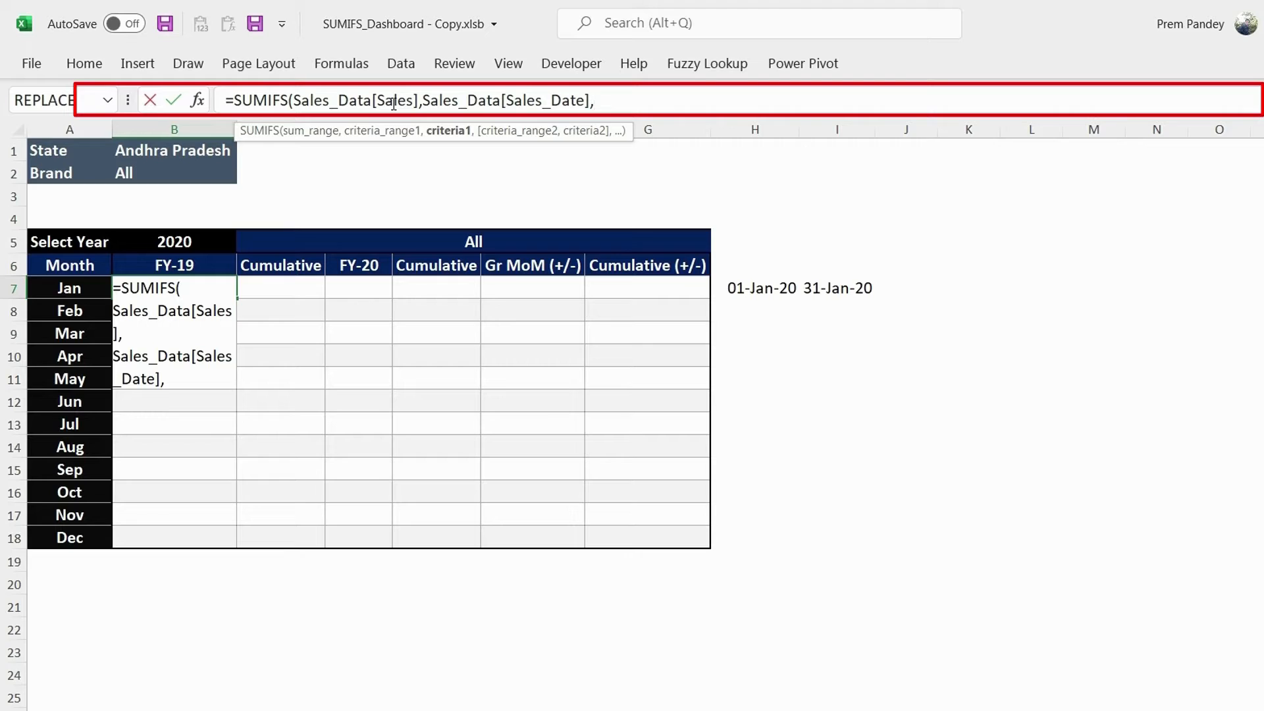
Enter ">="&datevalue(1&$A7&$B$5-1) as the first date criterion of the B7 formula
text(">="&dat)
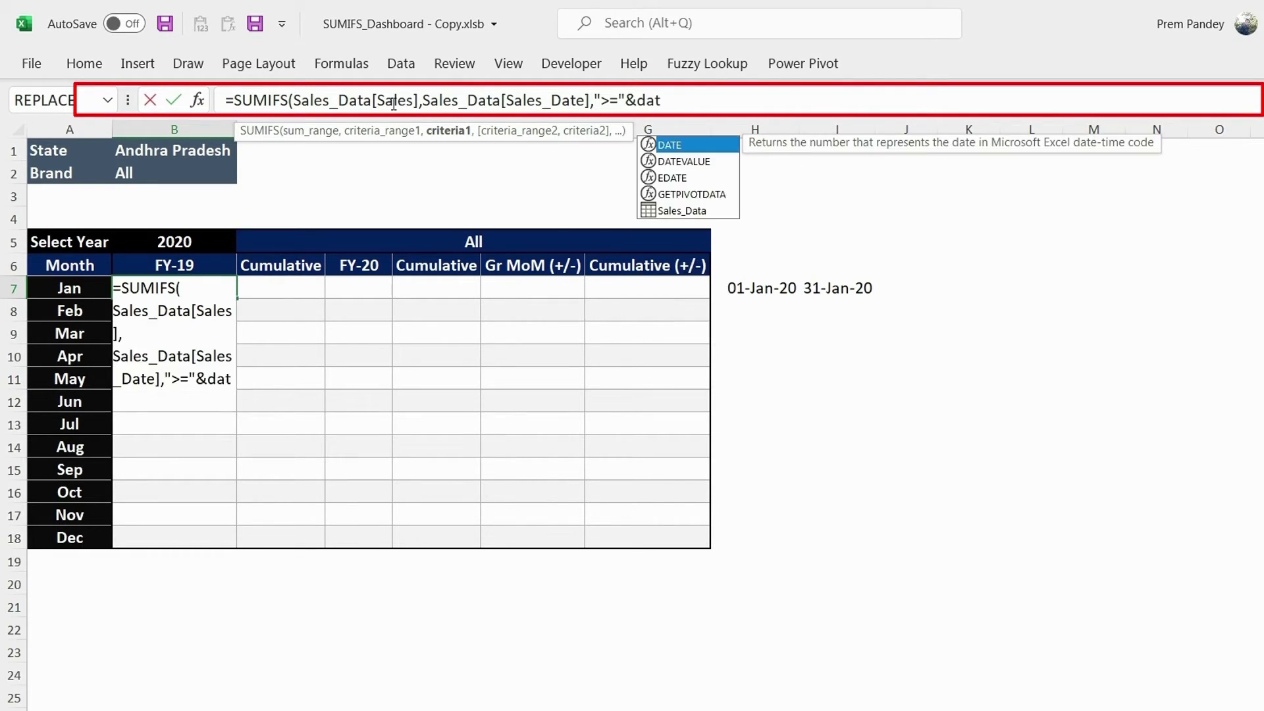
text(evalue(1&)
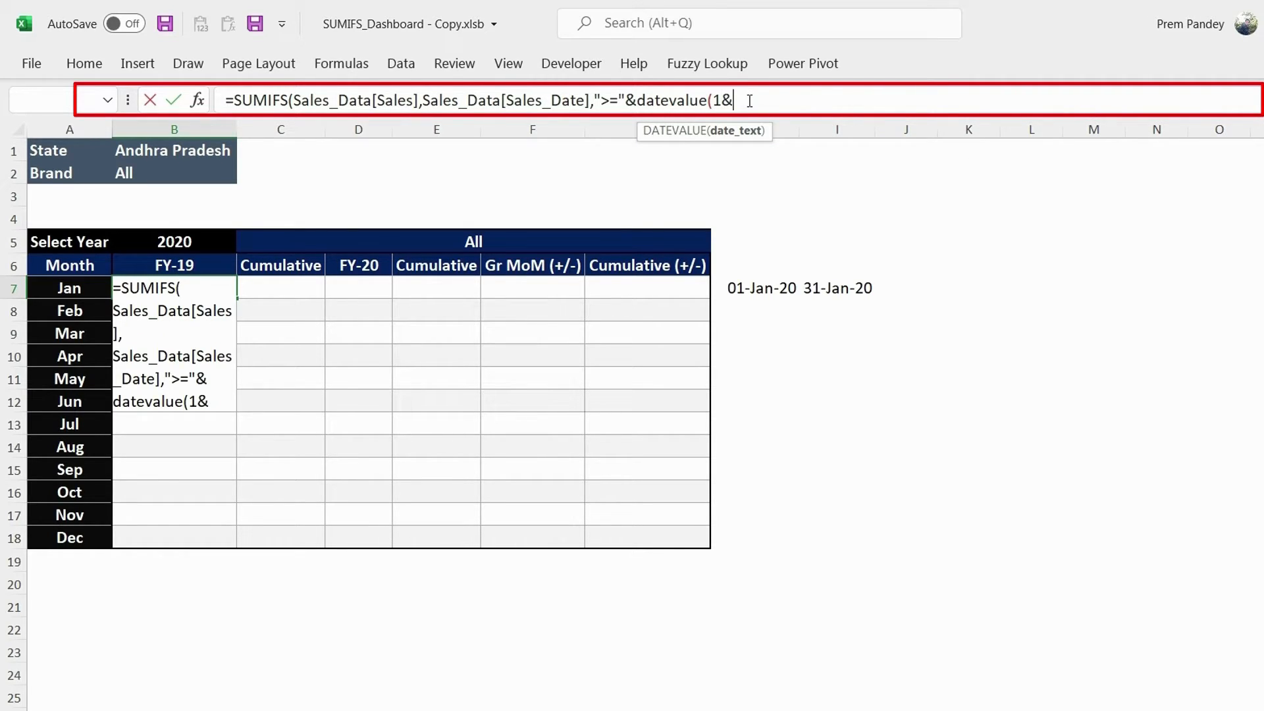
click(91, 293)
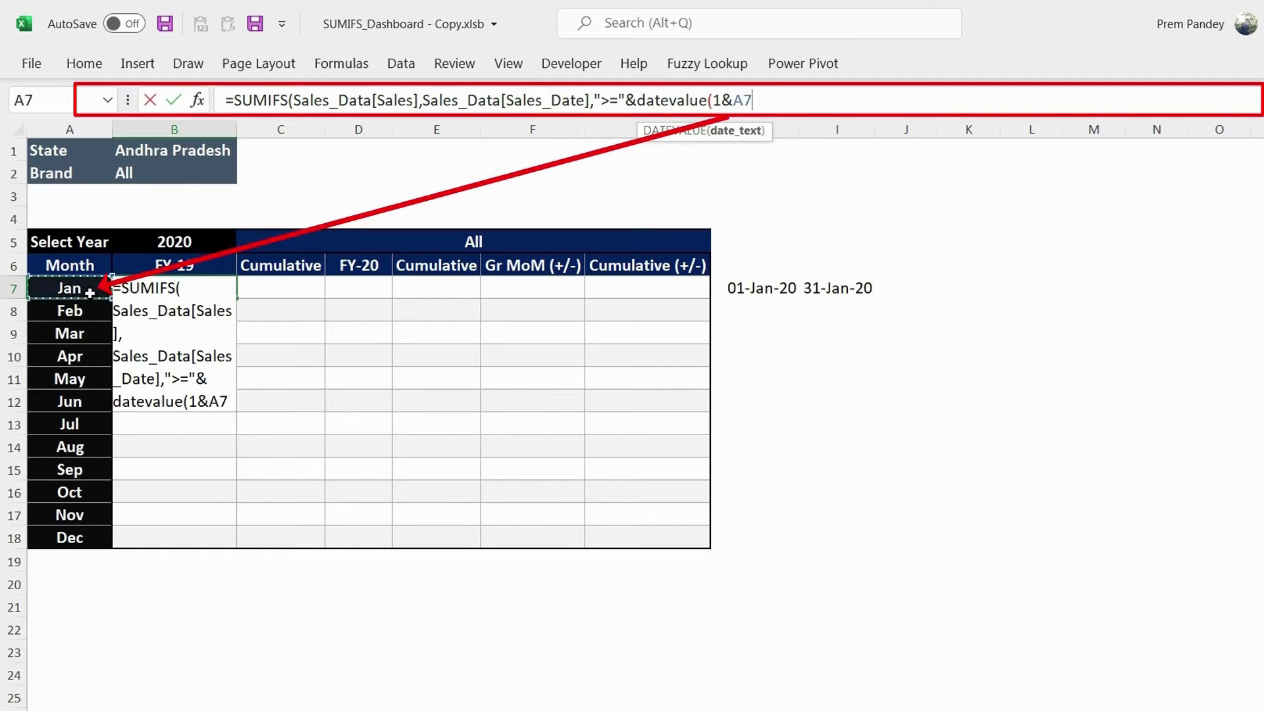
key(F4)
key(F4)
key(F4)
text(&)
click(179, 240)
key(F4)
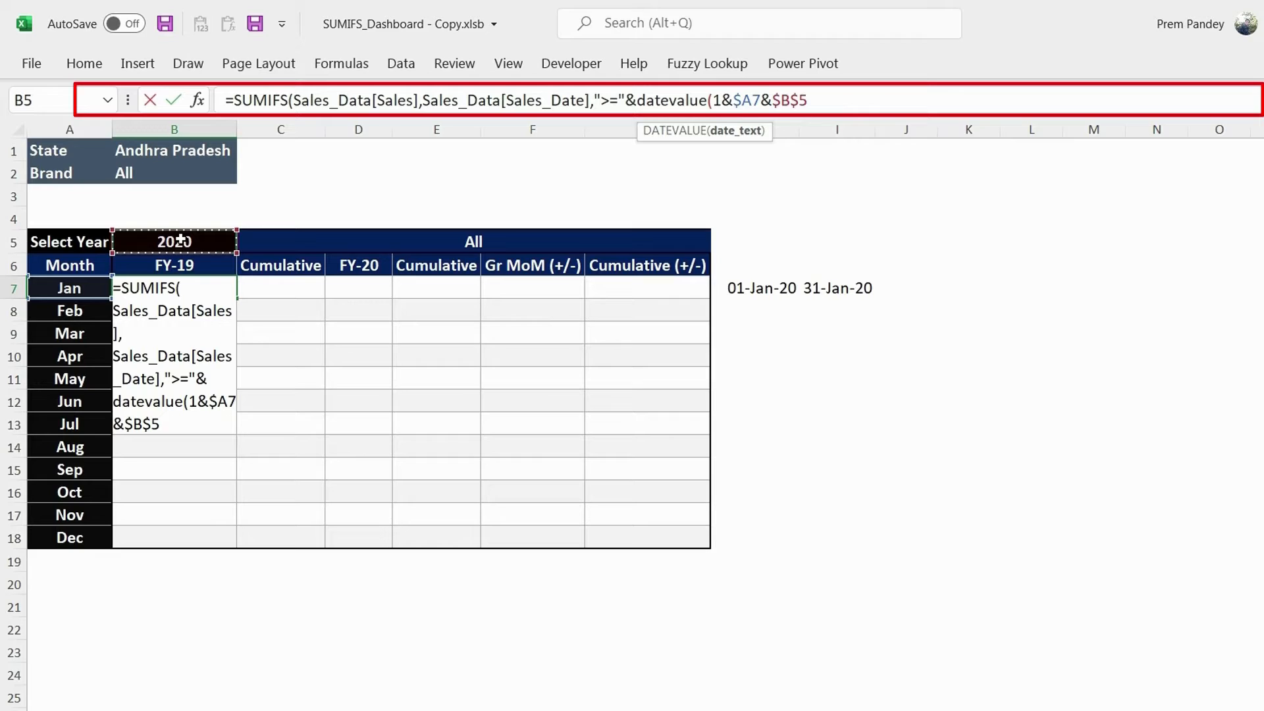
text(-1))
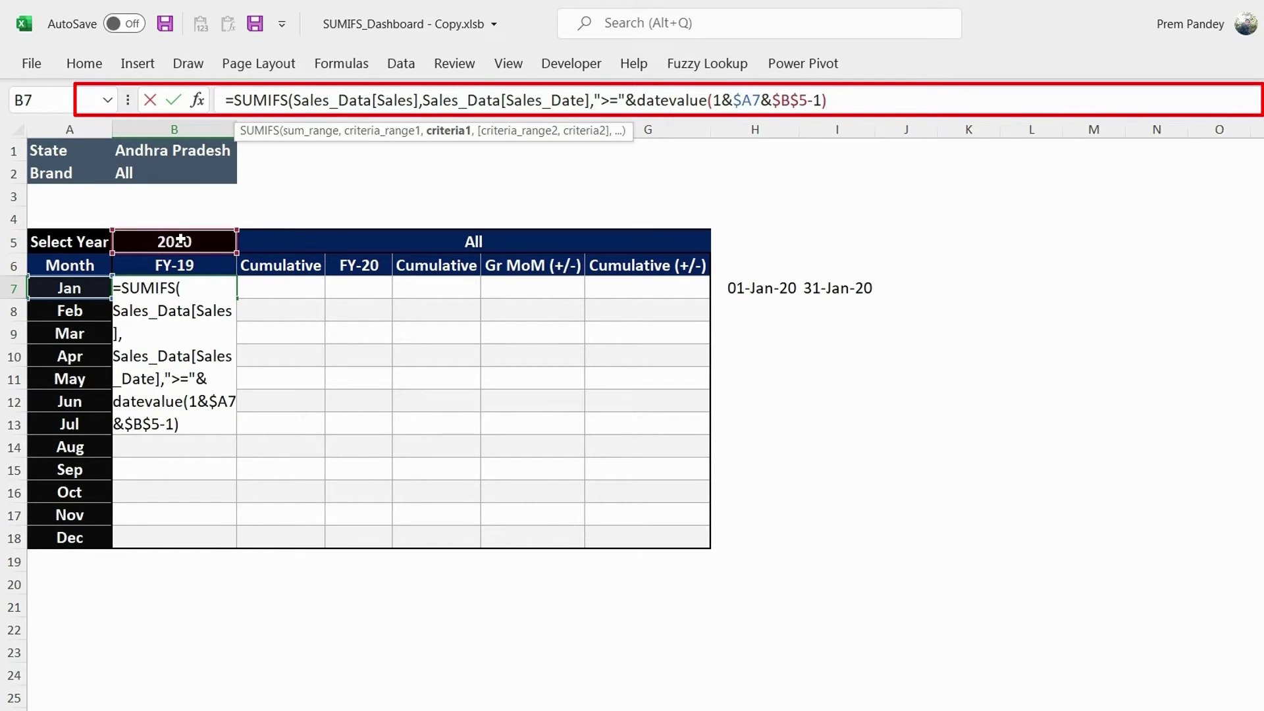
Copy the Sales_Date range with its criterion within the B7 formula and append it after a comma as a second pair
drag(422, 101, 855, 100)
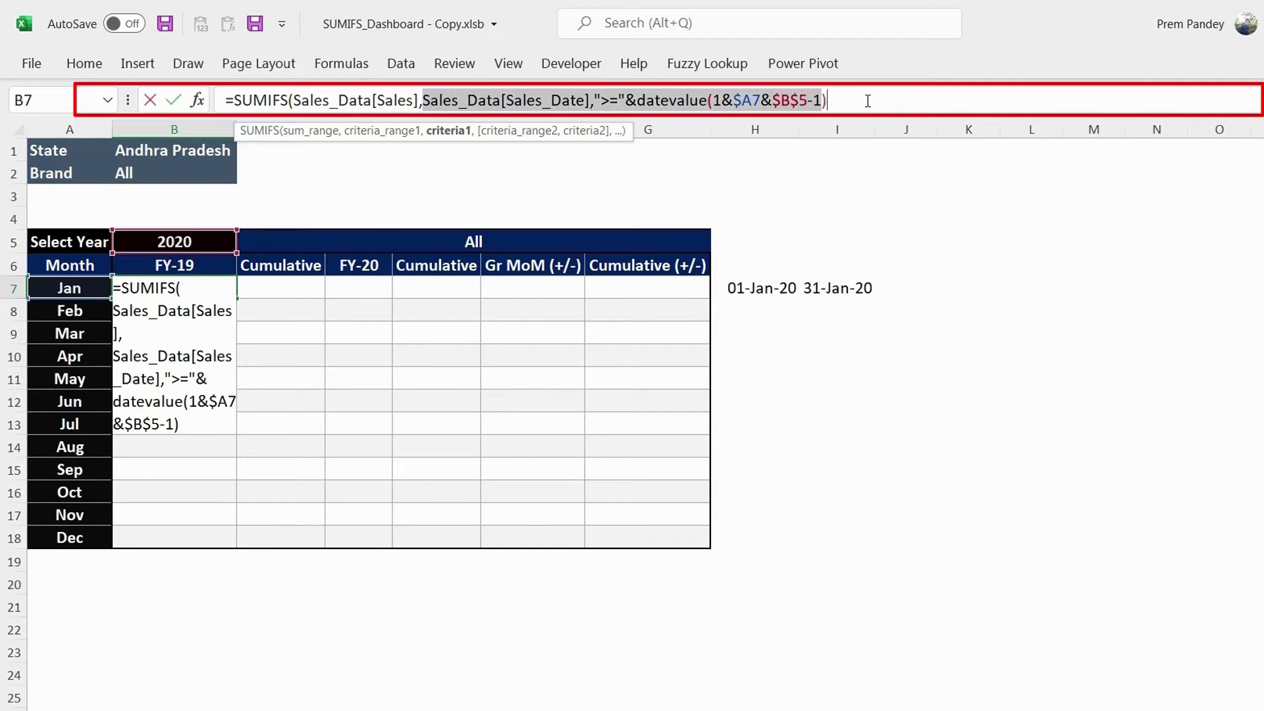
right_click(821, 102)
click(868, 146)
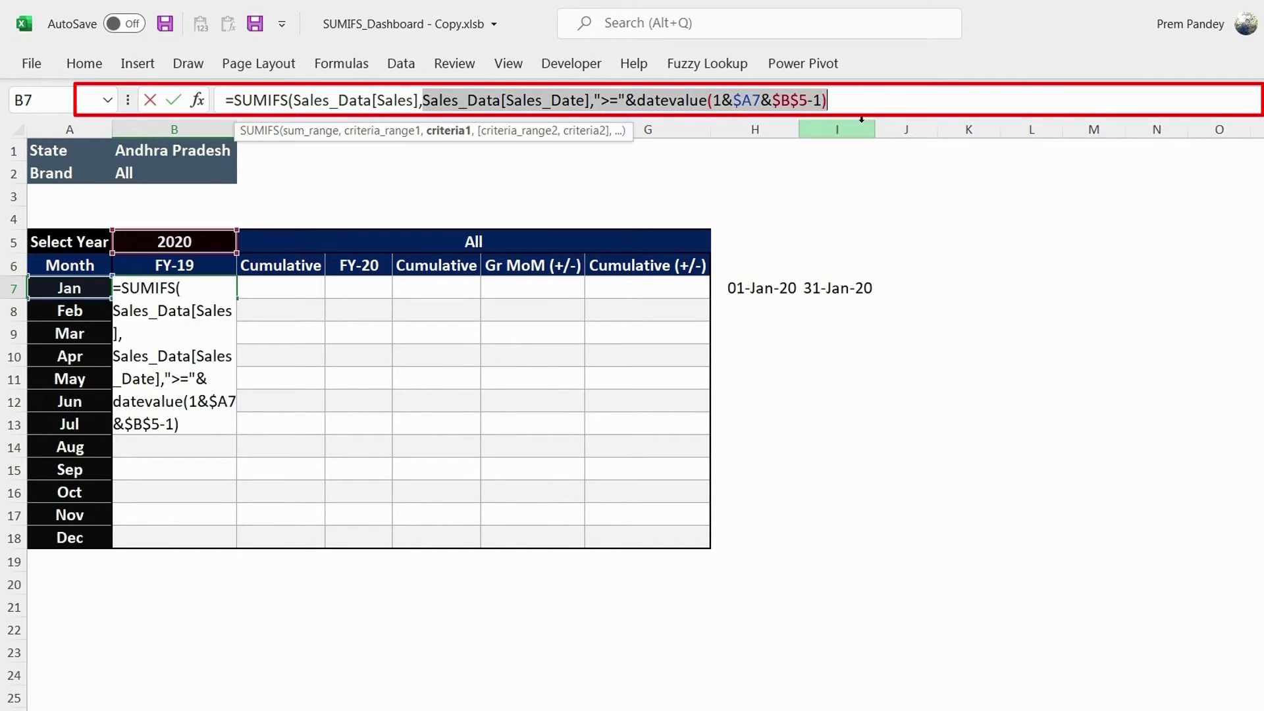
right_click(820, 100)
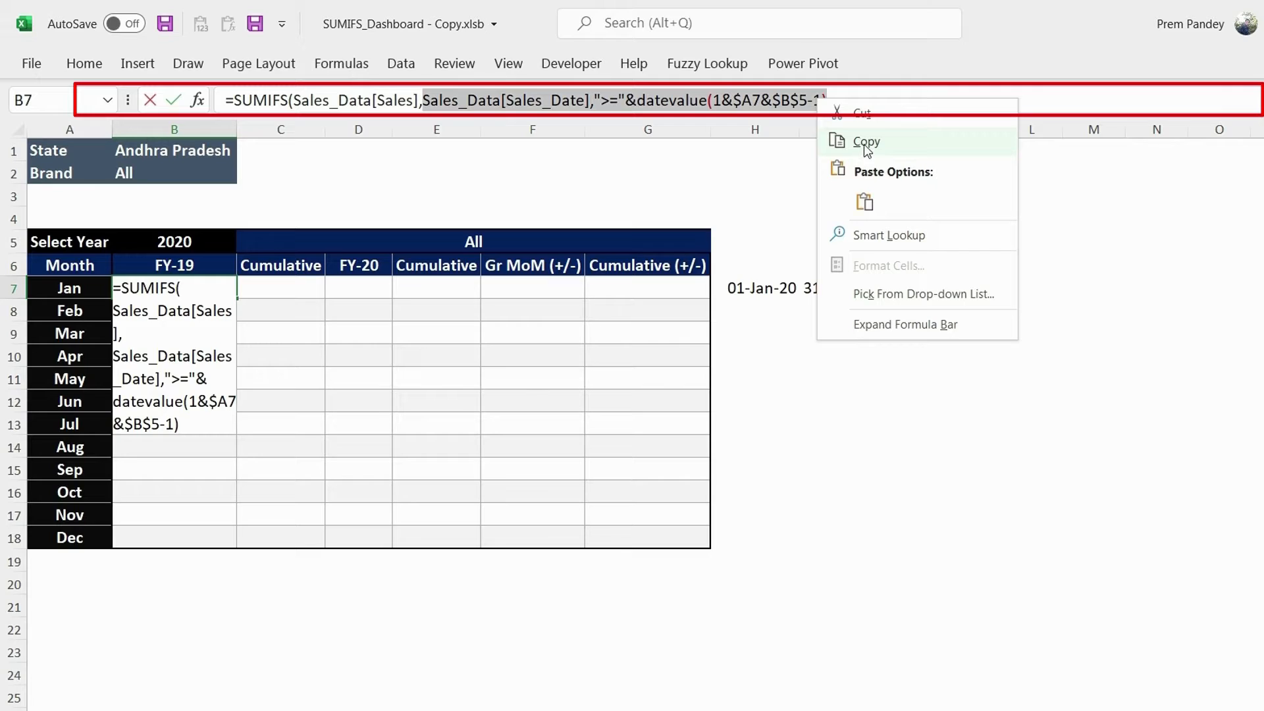
click(864, 145)
click(857, 106)
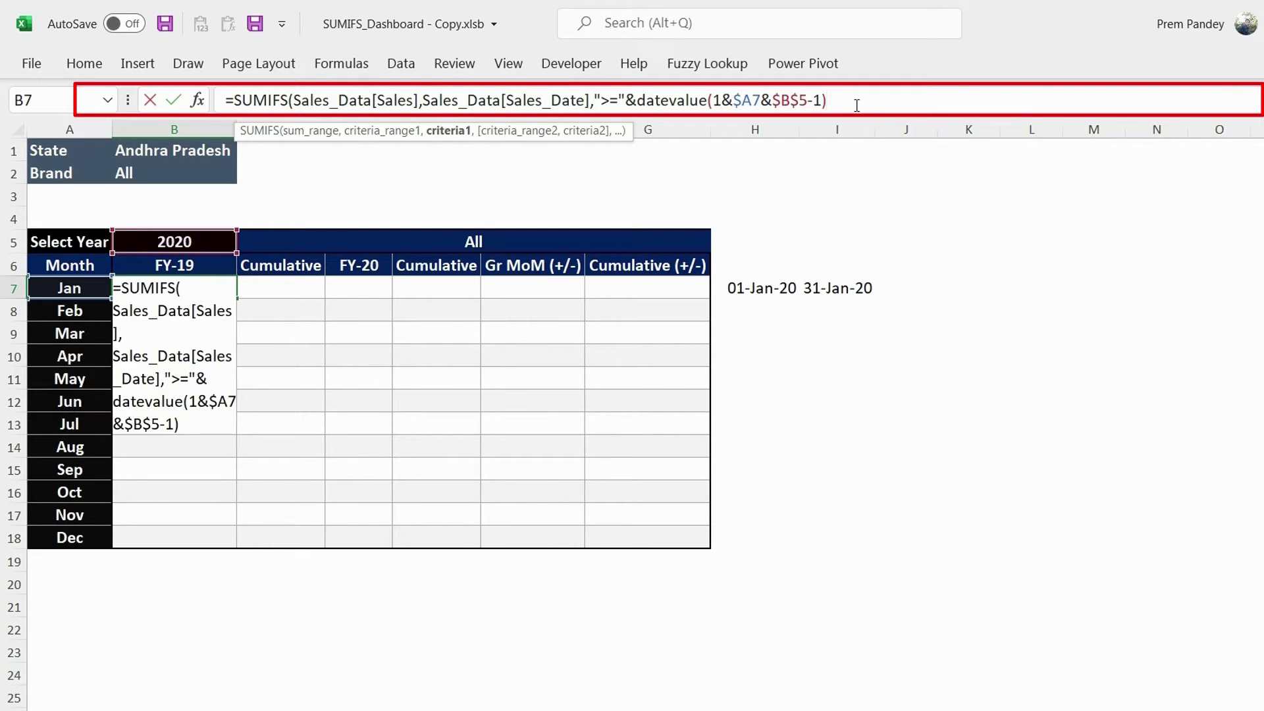
text(,)
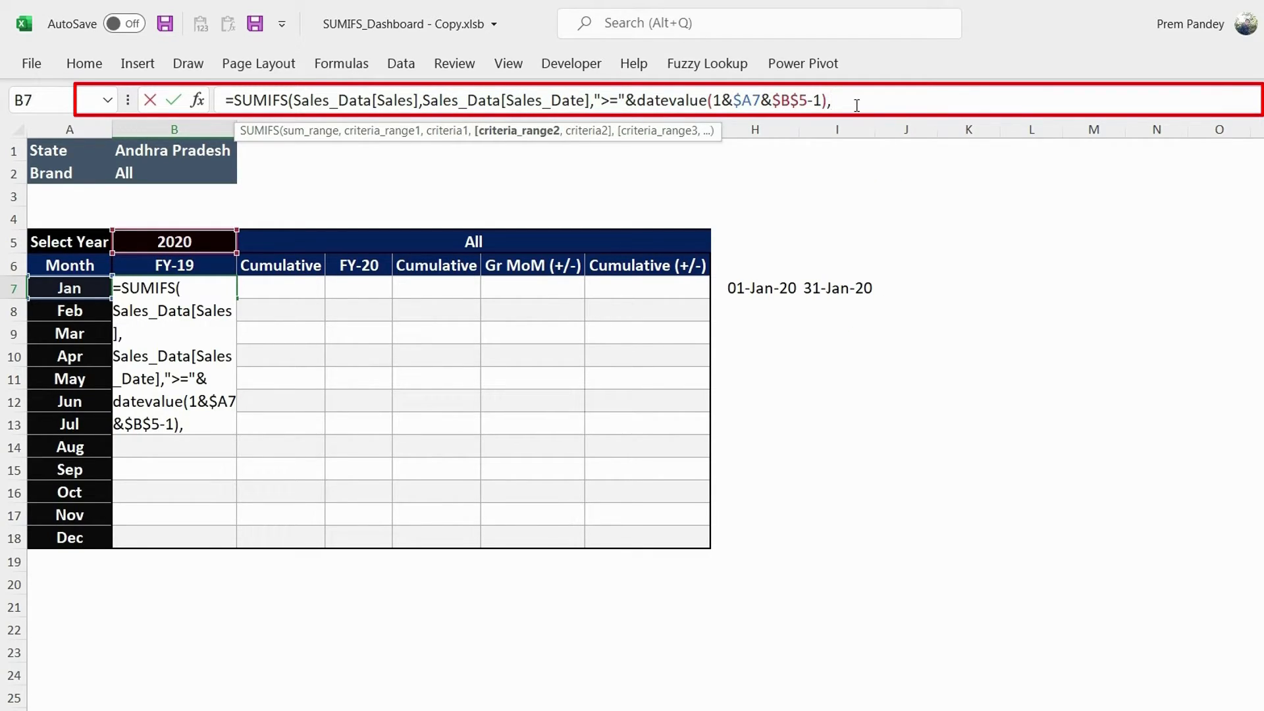
key(ctrl+v)
Change the comparison operator in the second date criterion of the B7 formula to "<="
click(1026, 100)
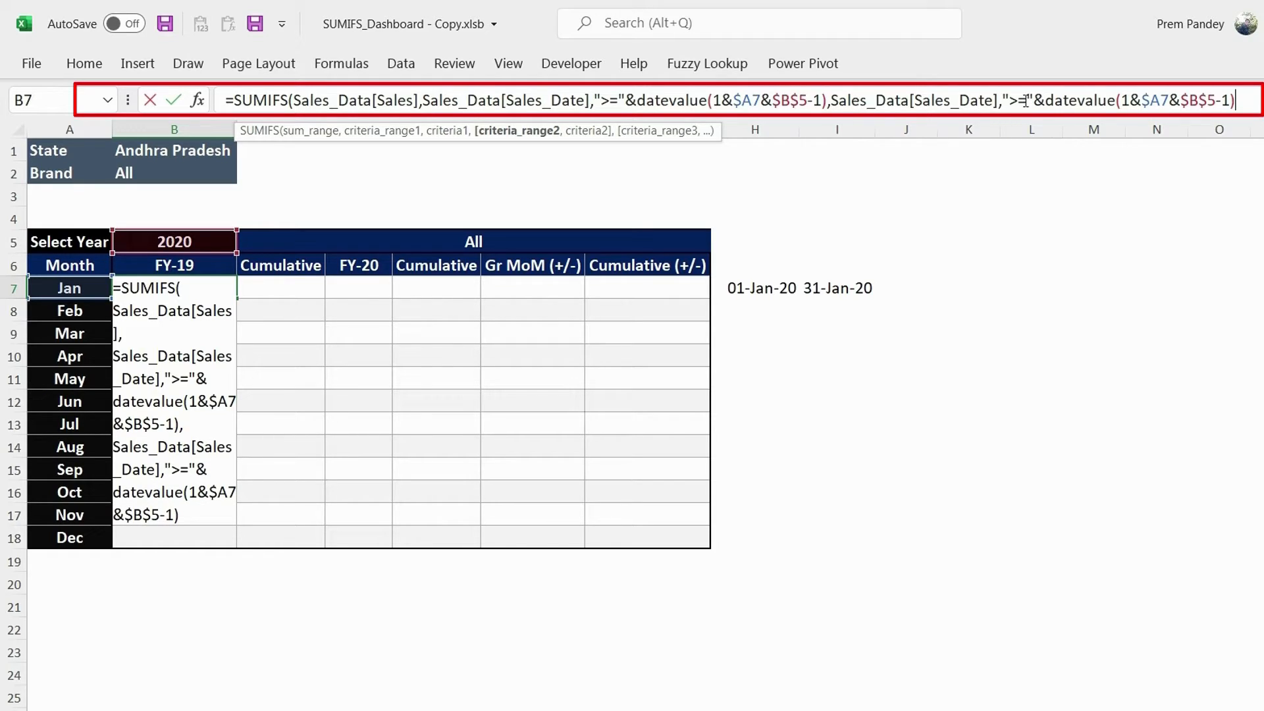
key(BackSpace)
key(BackSpace)
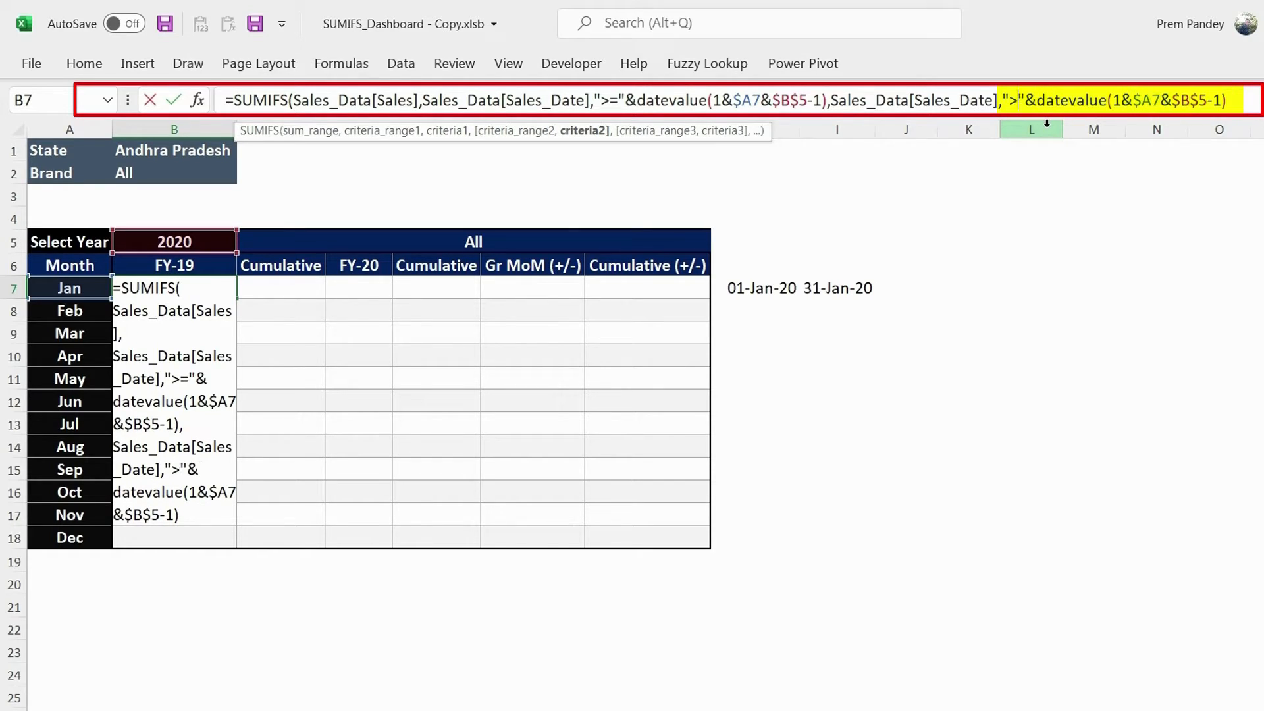
text(<=)
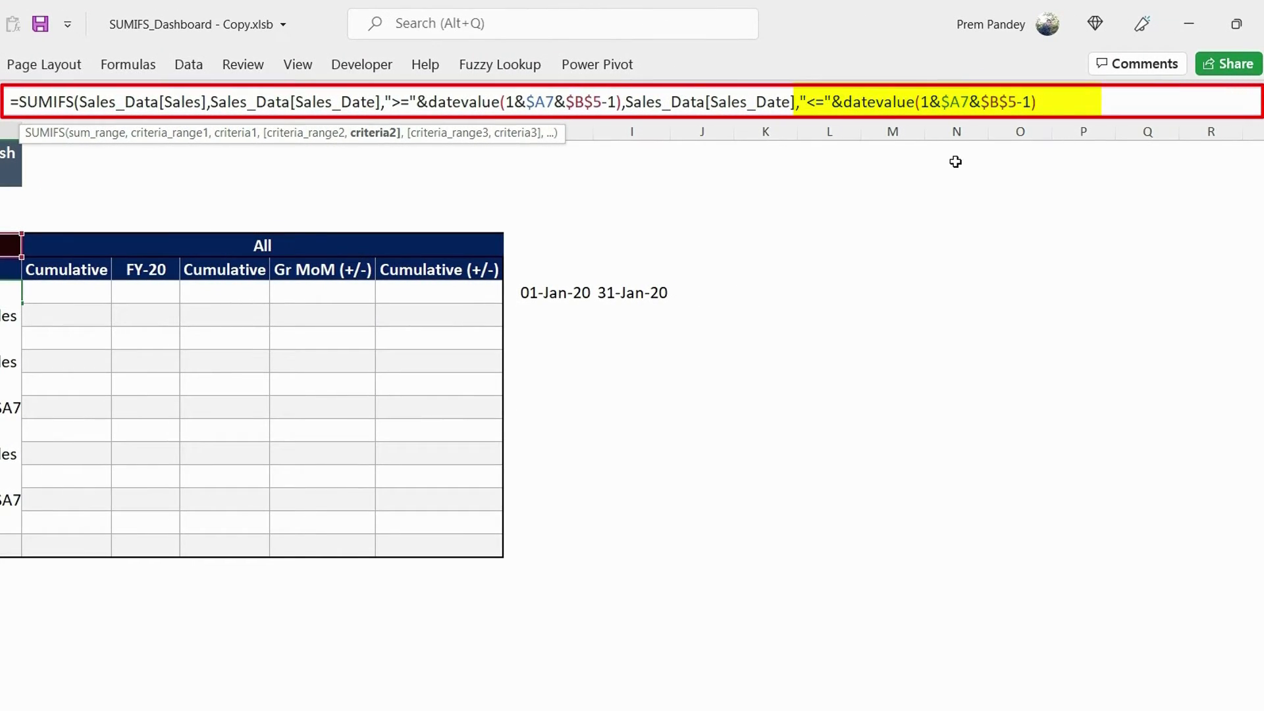
Wrap the second criterion's date in EOMONTH with 0 months and commit the B7 formula, accepting the proposed bracket correction
text(eom)
key(Tab)
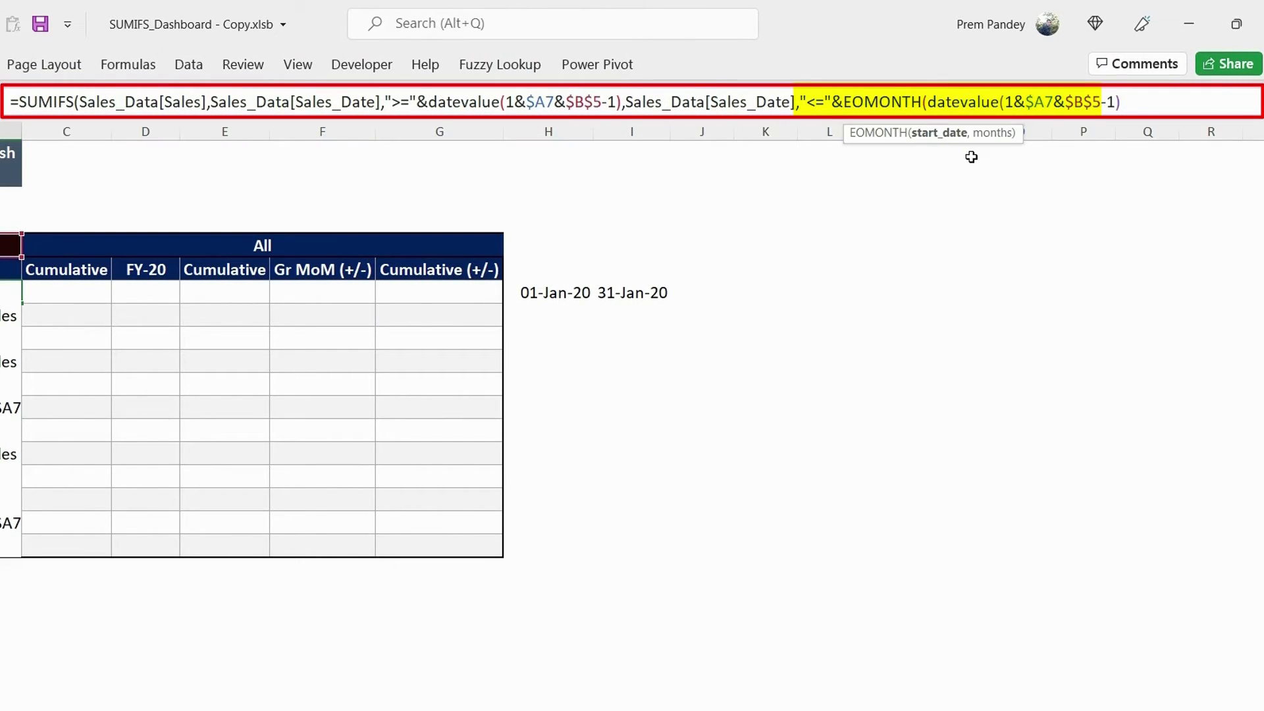
text(,0)
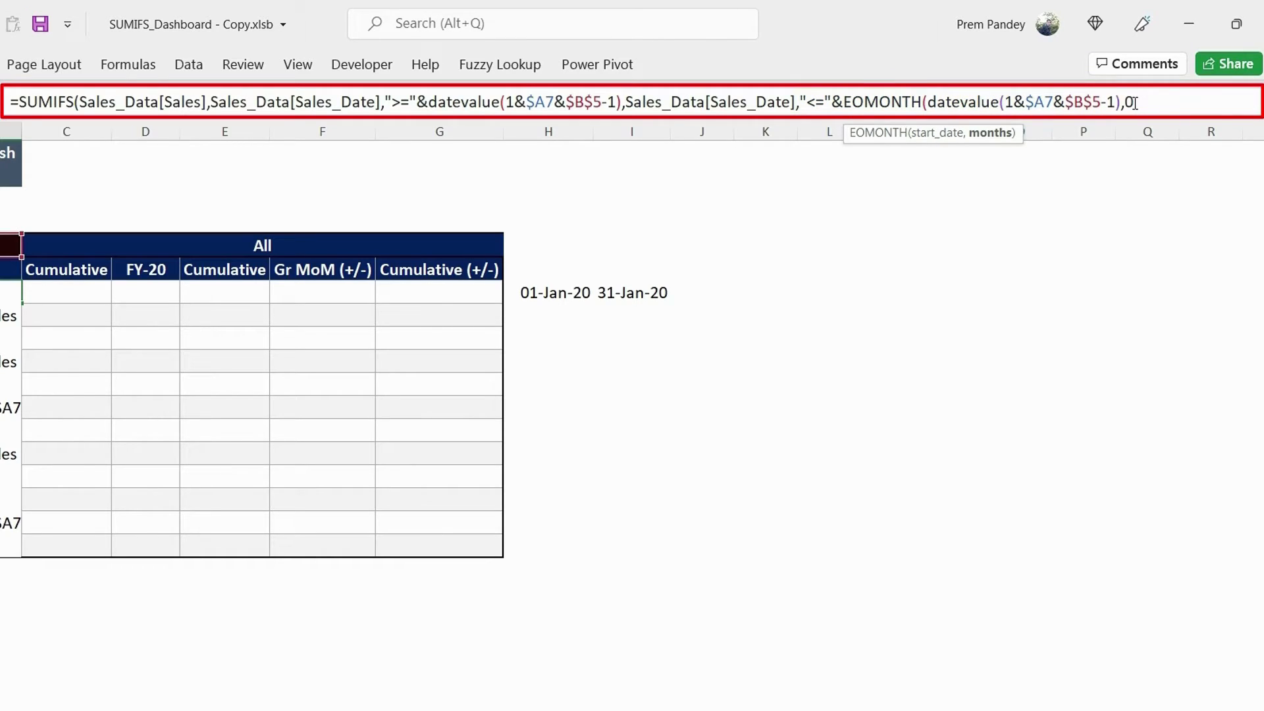
text())
key(Return)
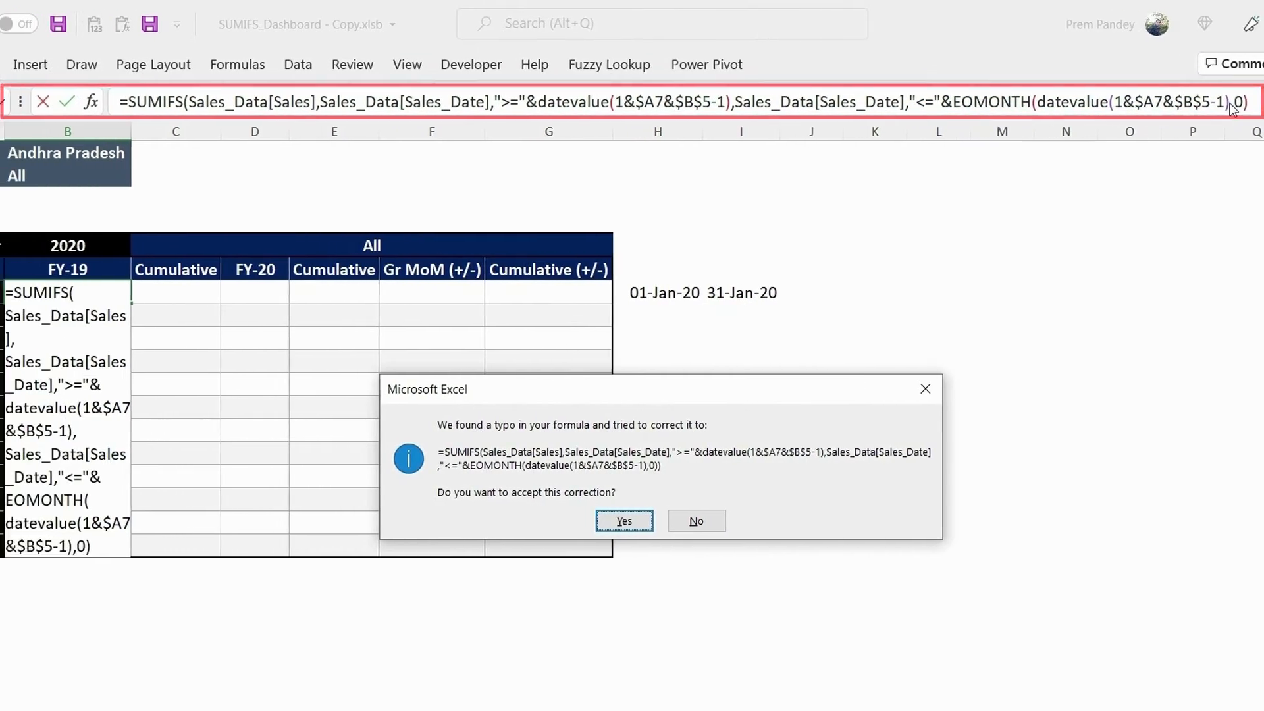
key(Return)
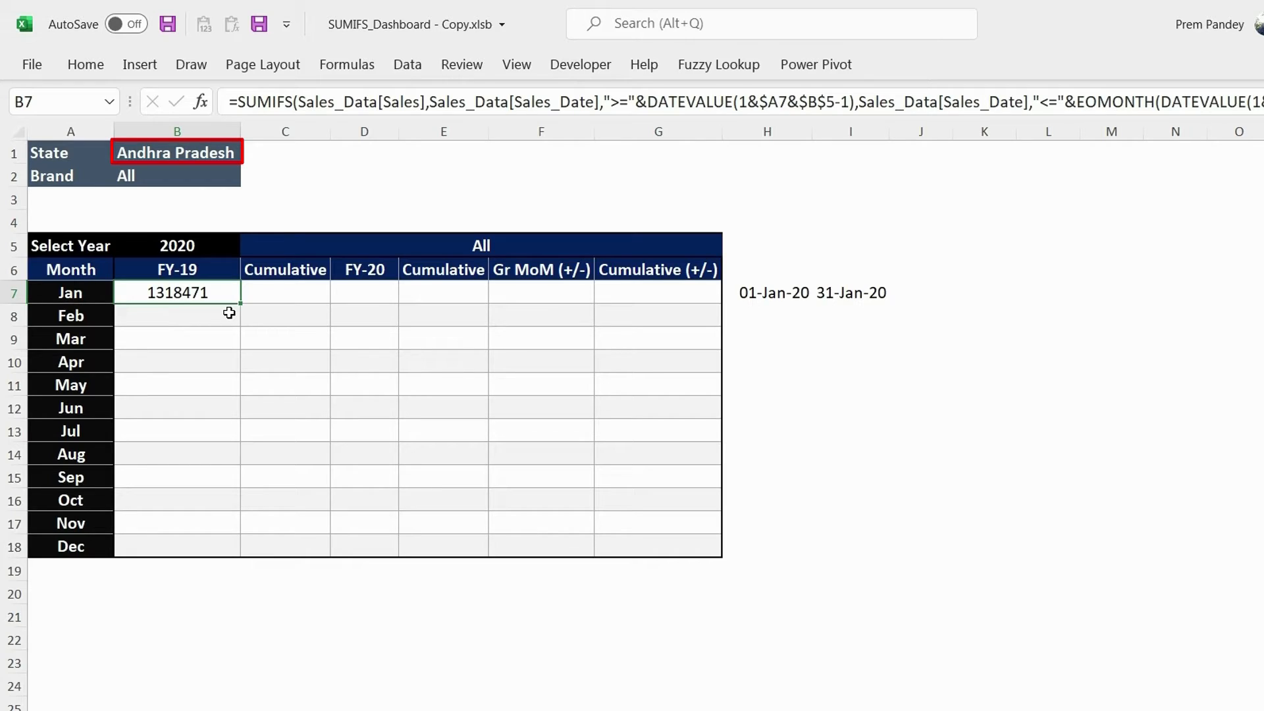
Set the State selection in B1 to All
click(228, 154)
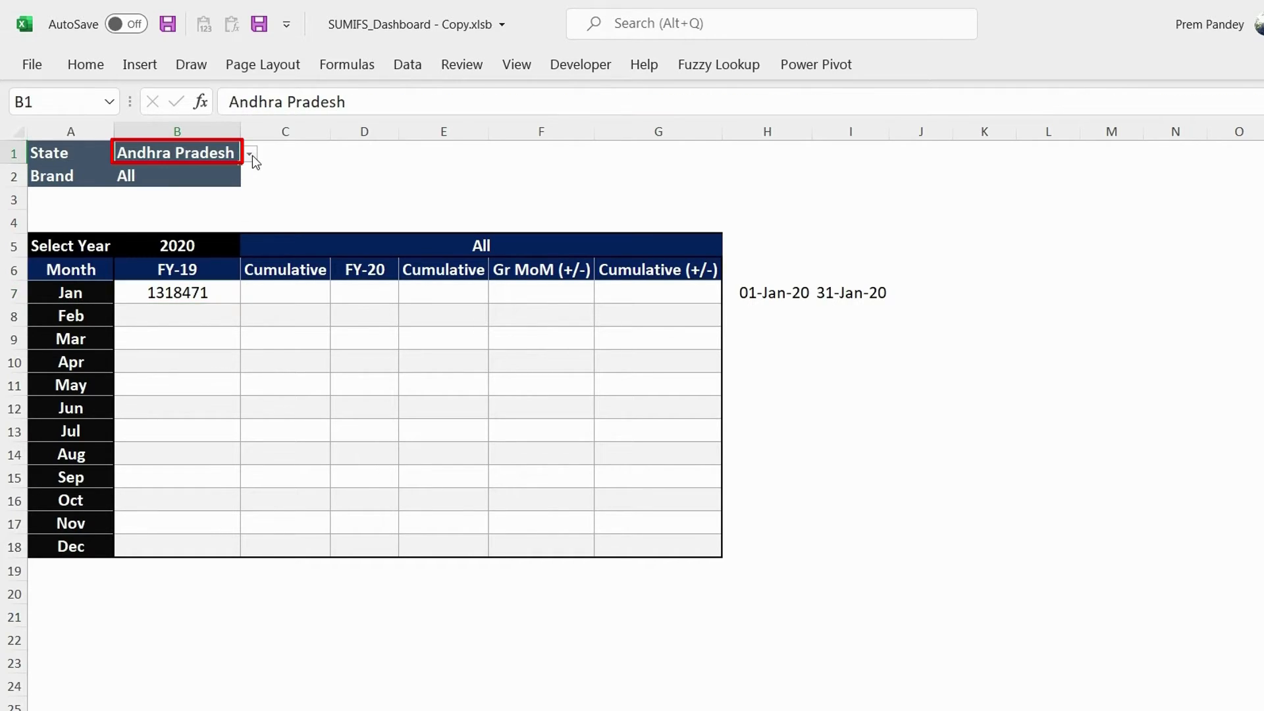
click(250, 154)
click(188, 170)
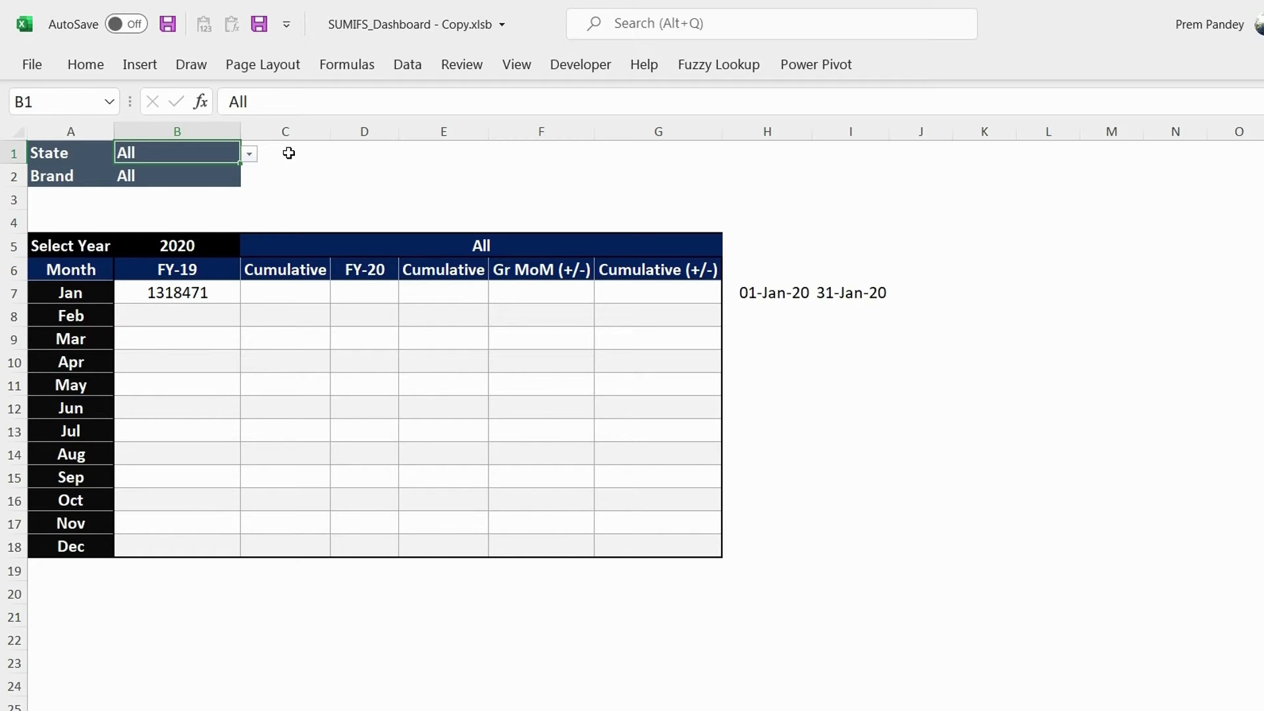
Enter the state wildcard helper =IF($B$1="All","*",$B$1) in C1 with absolute references
click(289, 153)
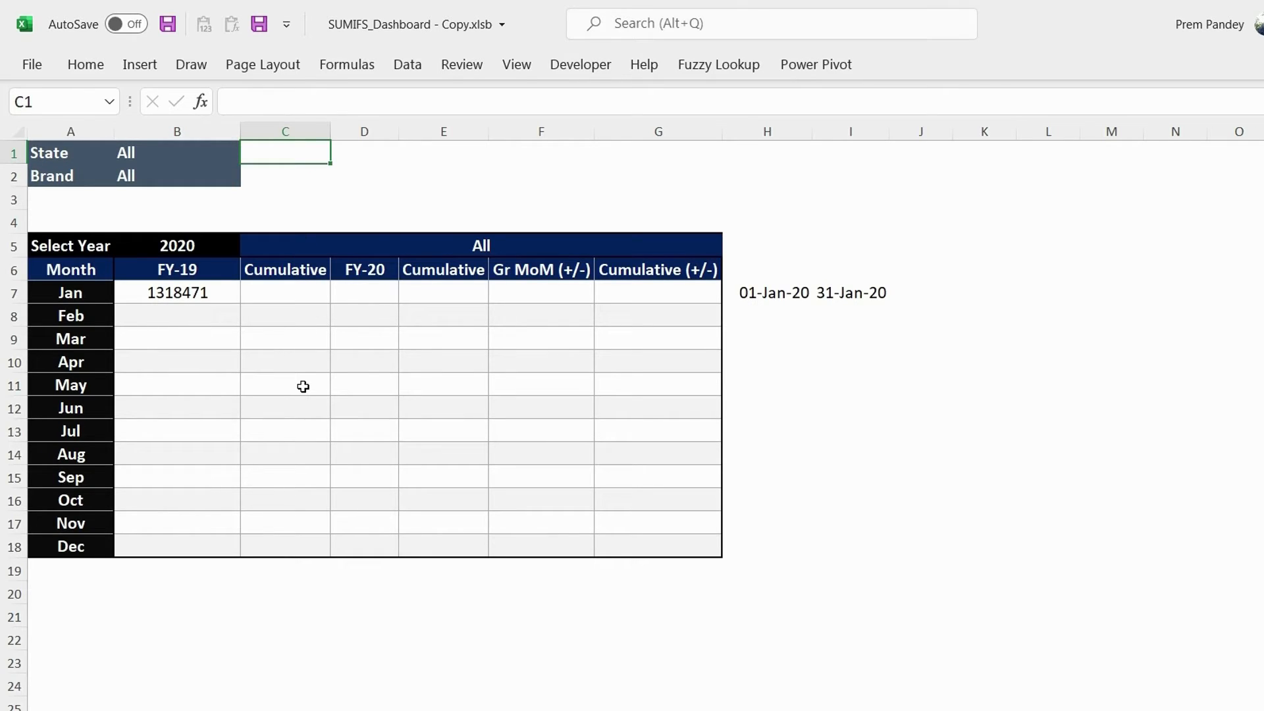
text(=IF()
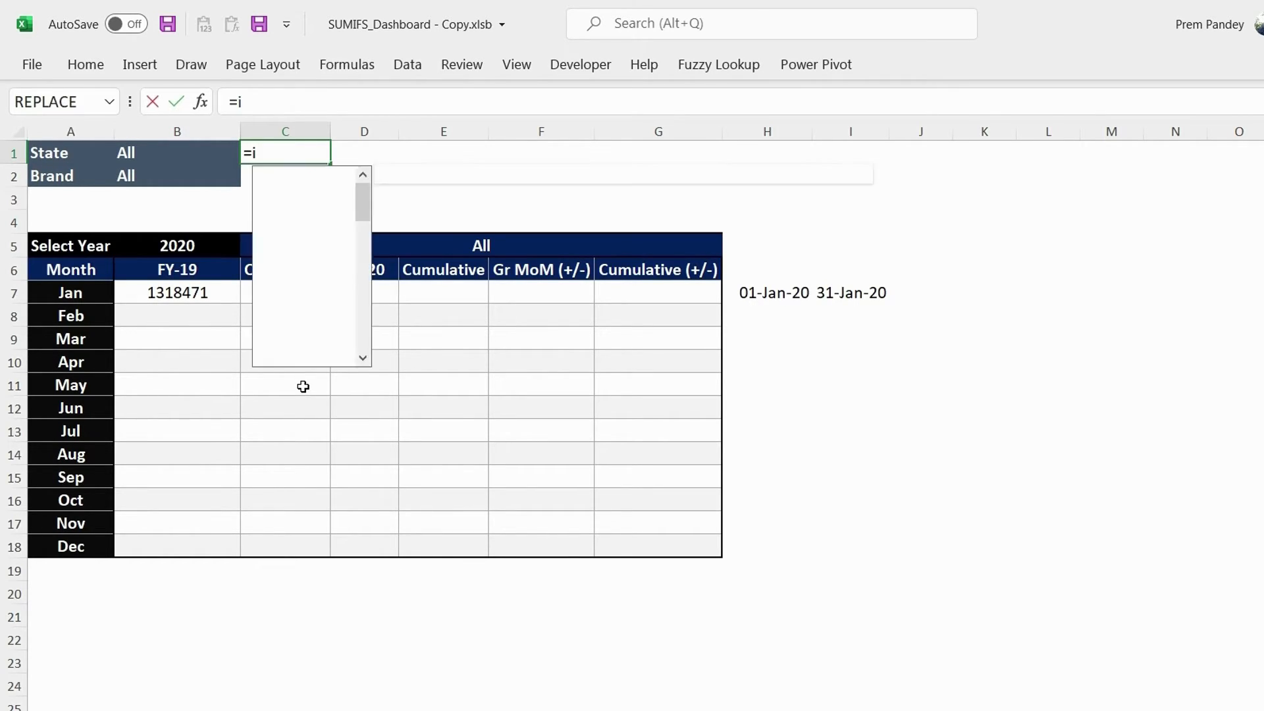
click(156, 158)
text(="All","*)
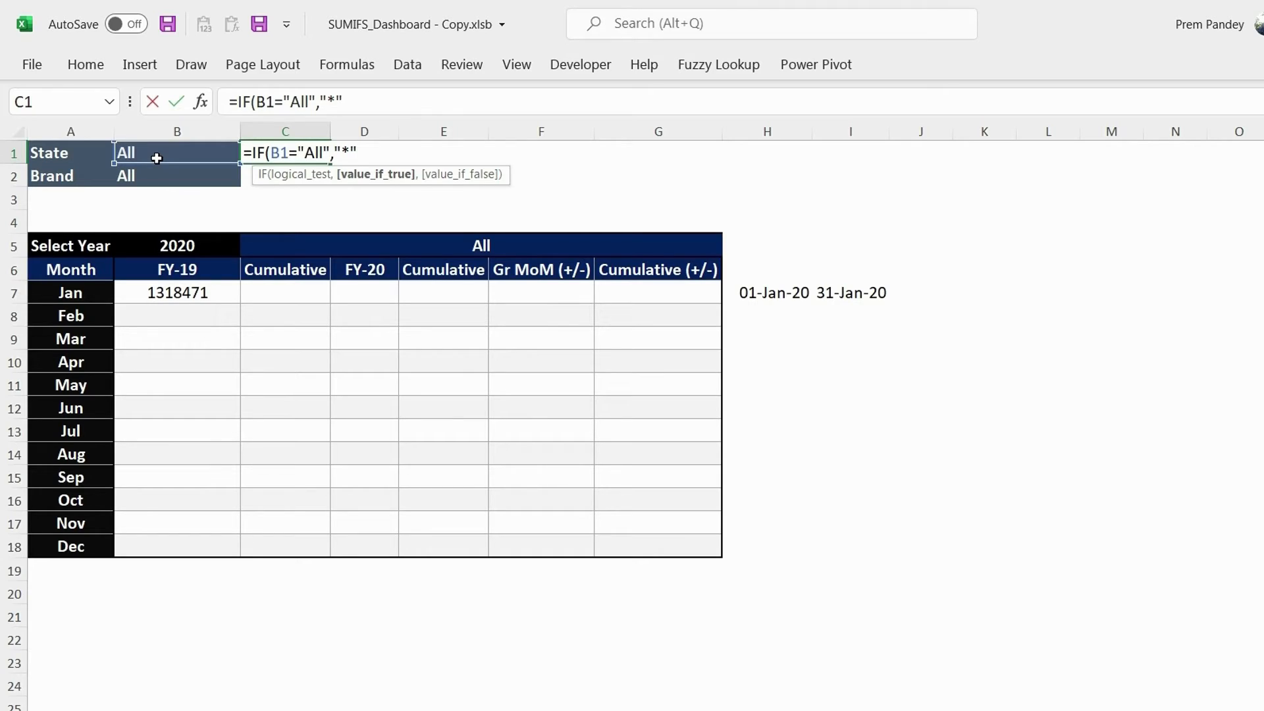
text(,)
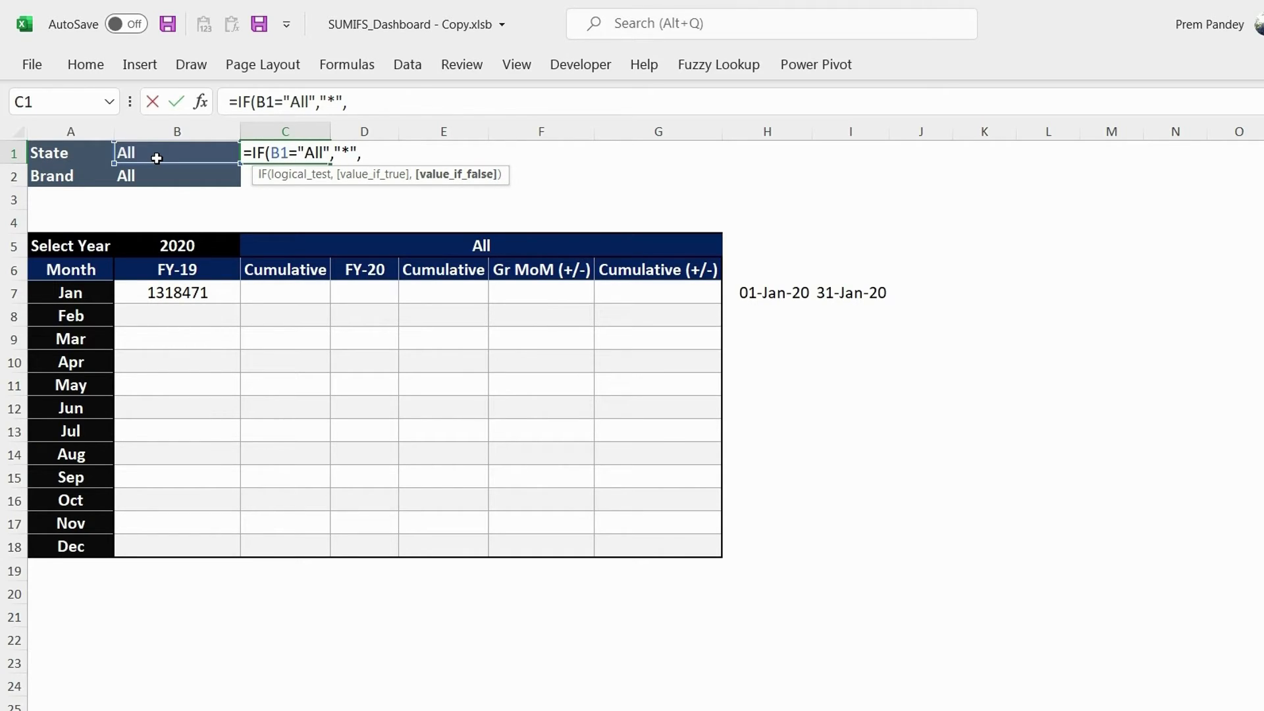
click(156, 158)
text())
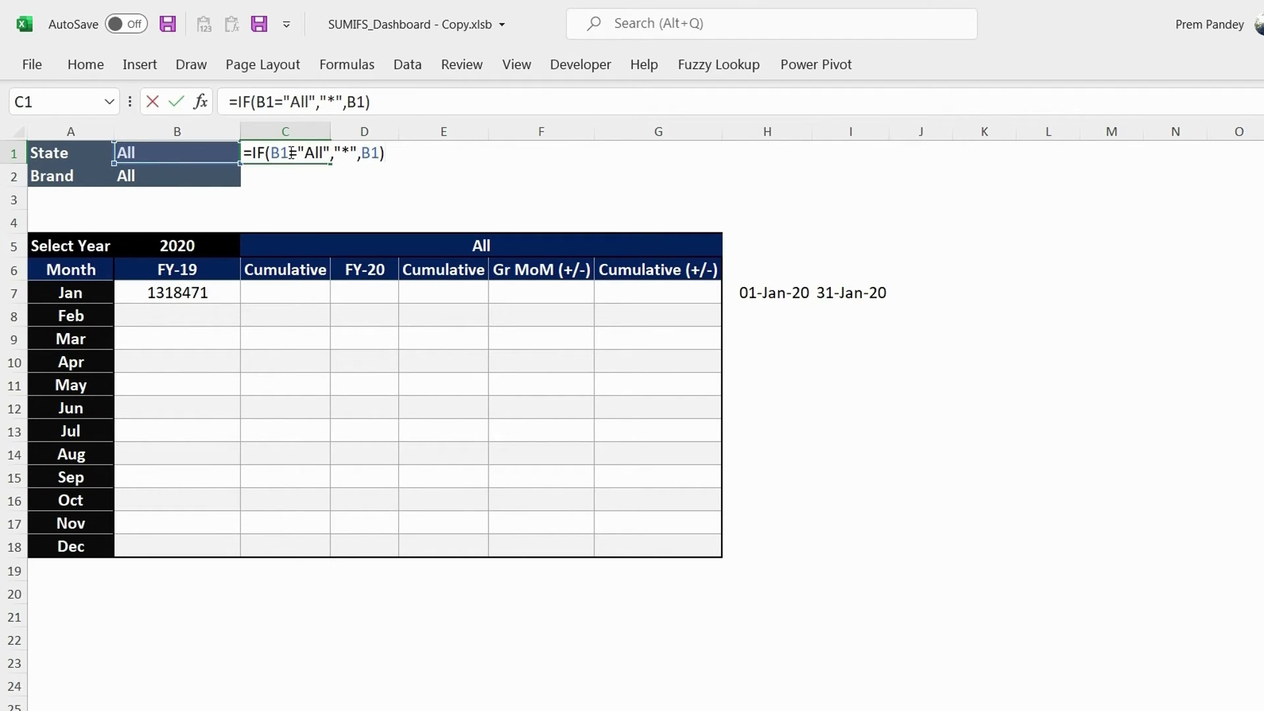
key(F4)
click(388, 158)
key(F4)
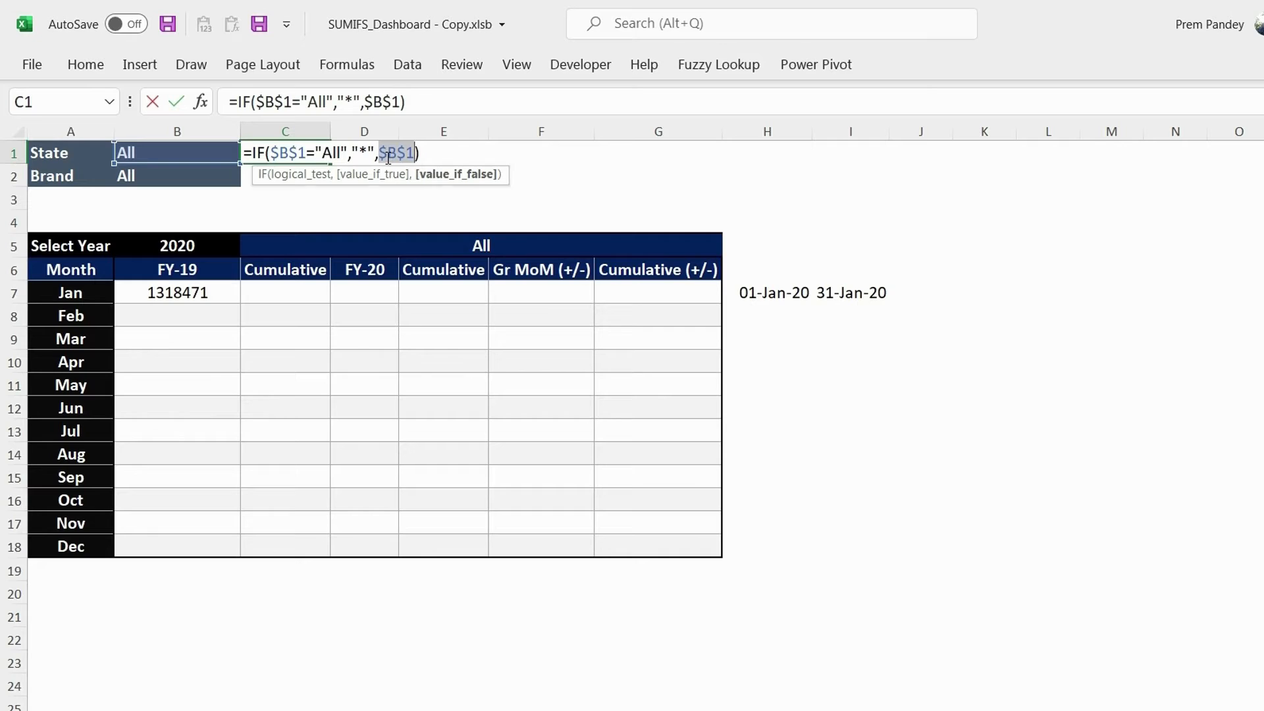
key(Return)
click(196, 176)
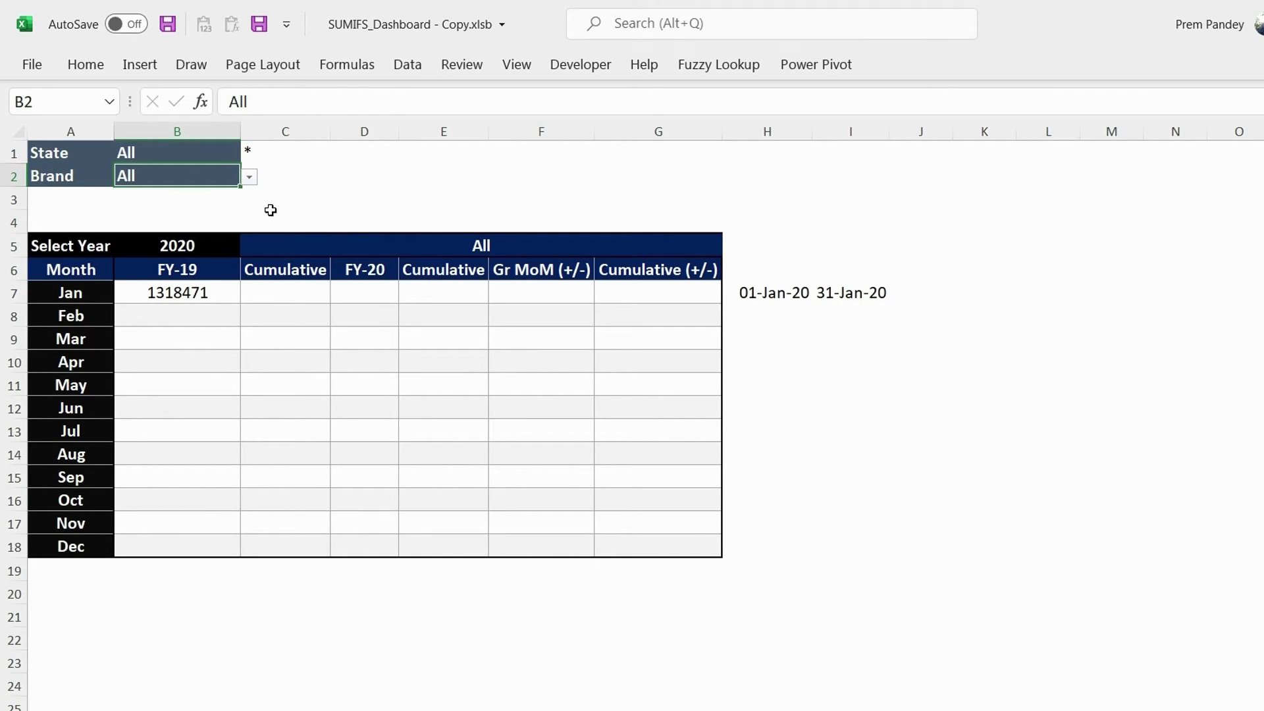
Copy the IF($B$1="All","*",$B$1) expression from the C1 formula without its equals sign, leaving the cell unchanged
click(526, 248)
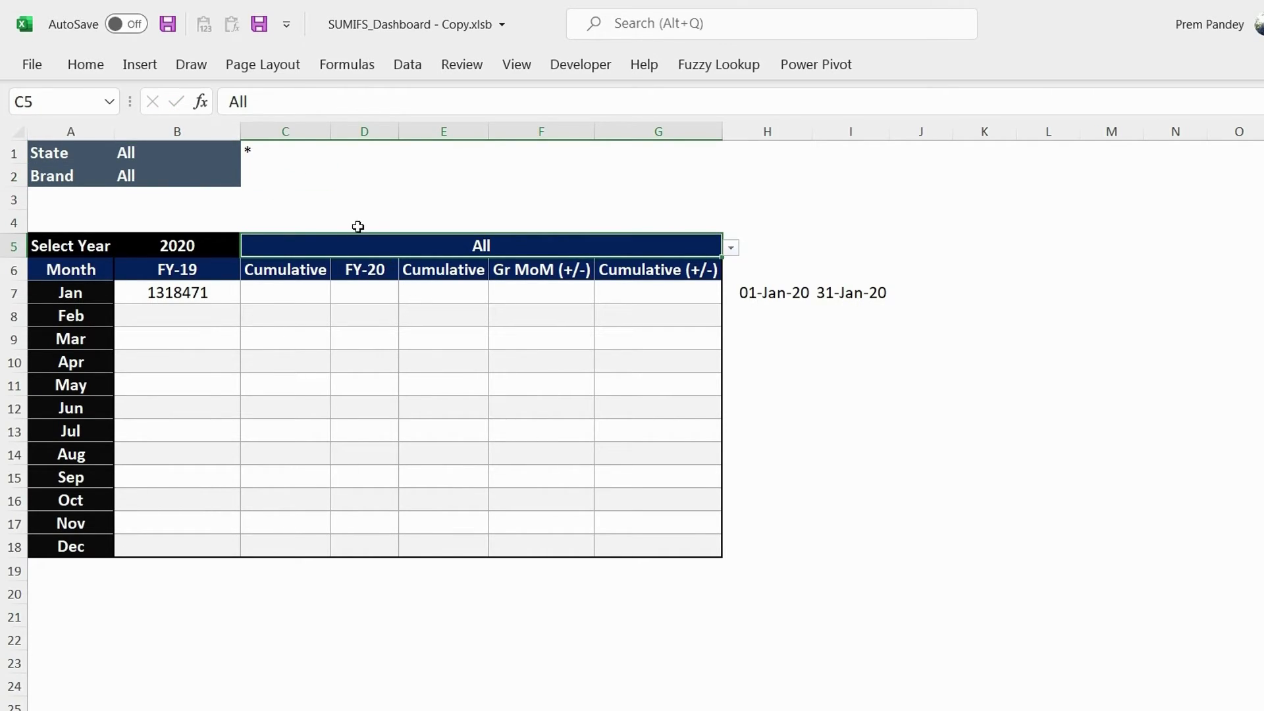
click(293, 155)
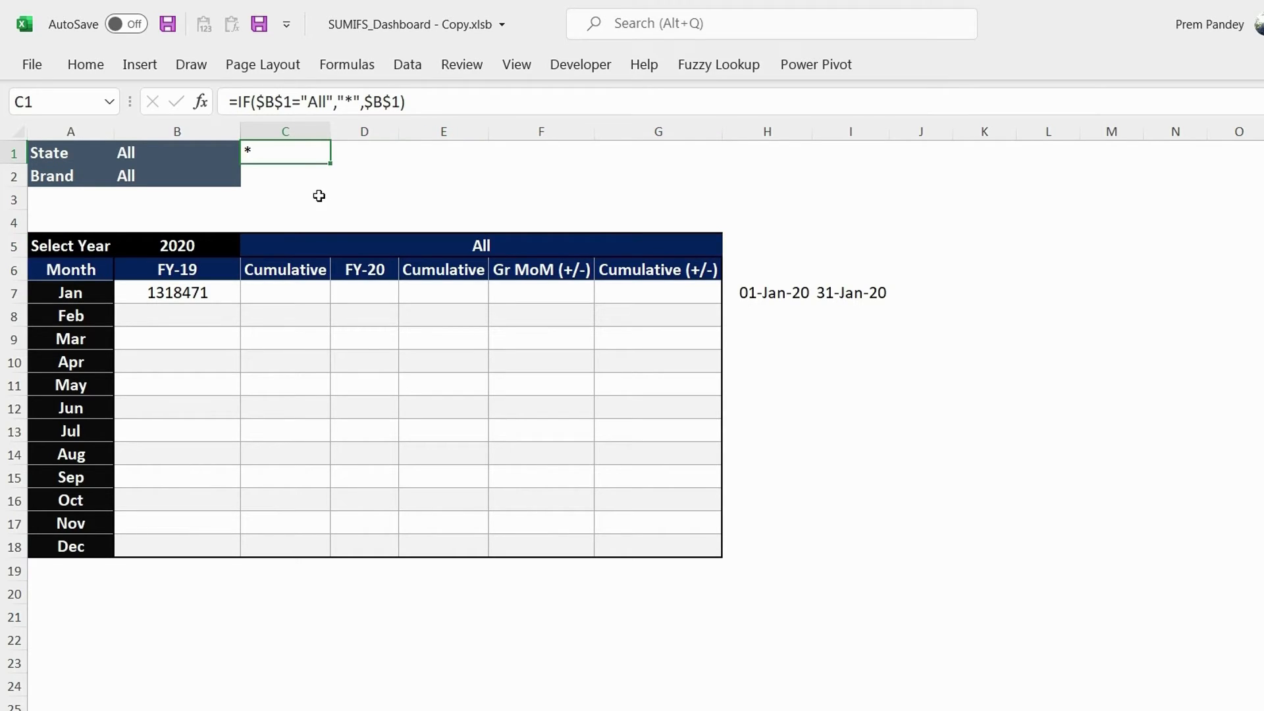
drag(426, 100, 240, 101)
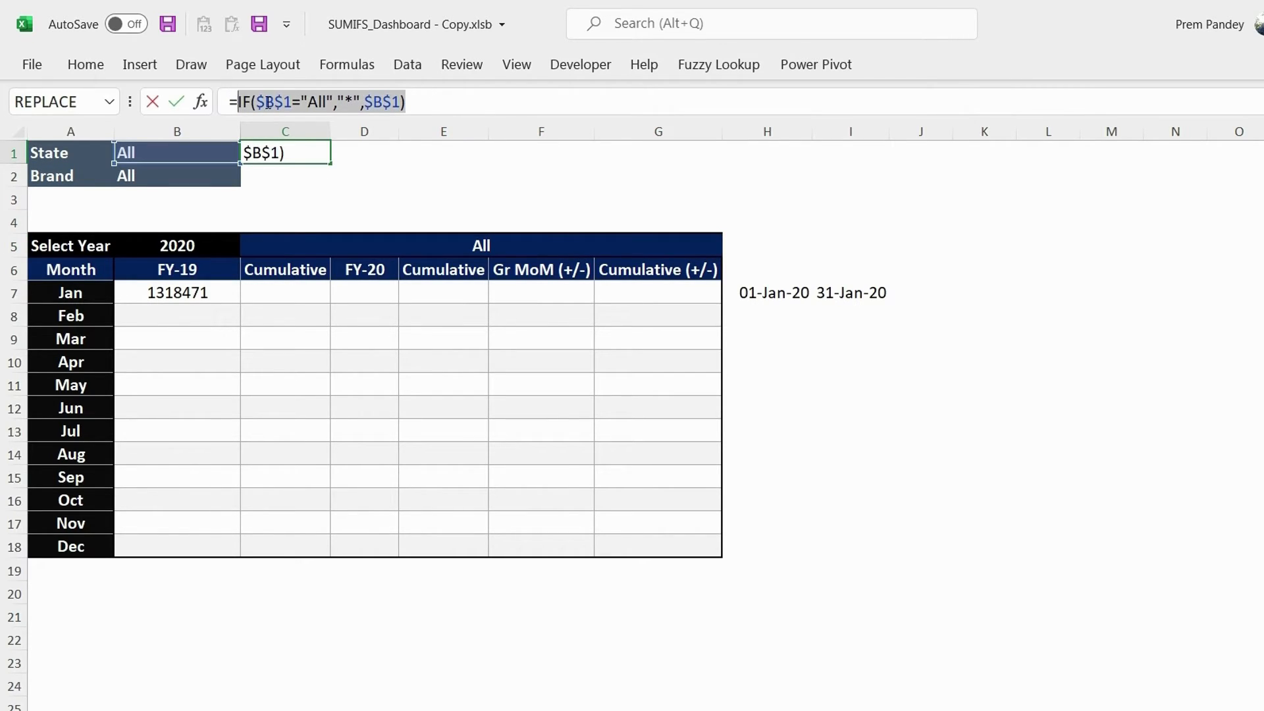
right_click(288, 102)
click(345, 148)
key(Escape)
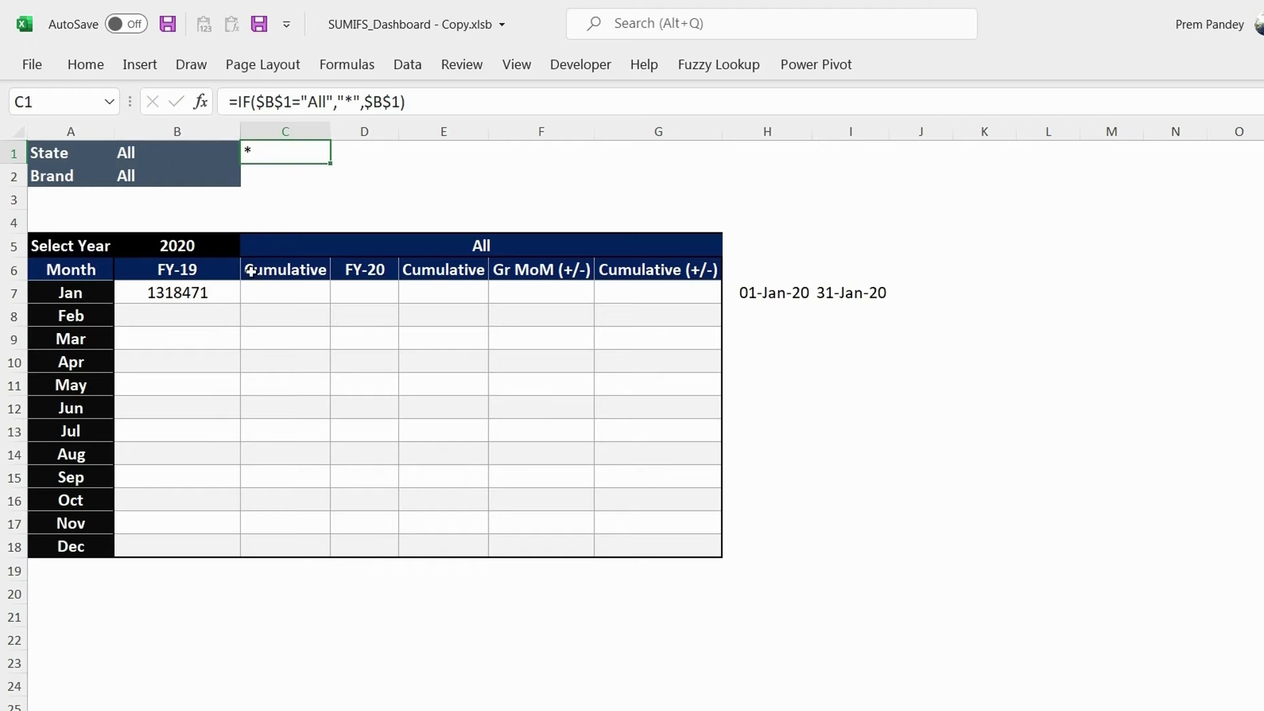
Extend the B7 SUMIFS formula with criteria range Sales_Data[State_Name] and the copied condition IF($B$1="All","*",$B$1)
click(211, 296)
click(1263, 103)
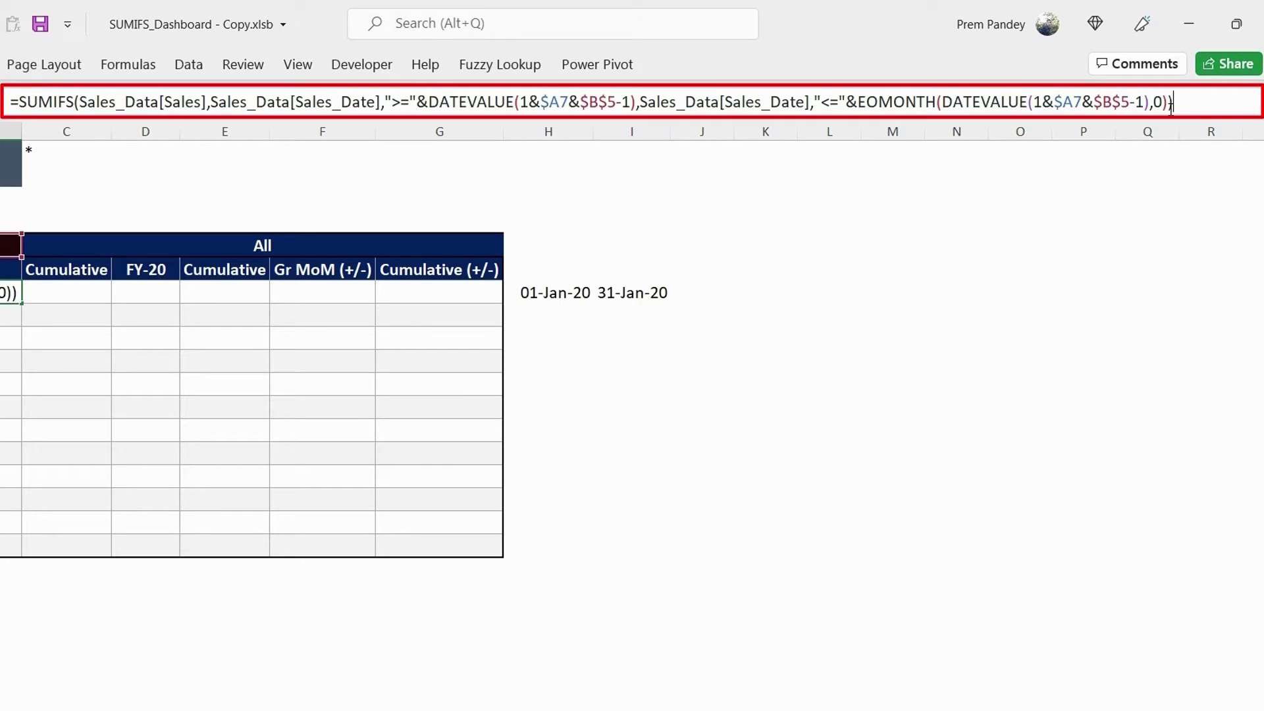
key(BackSpace)
text(,)
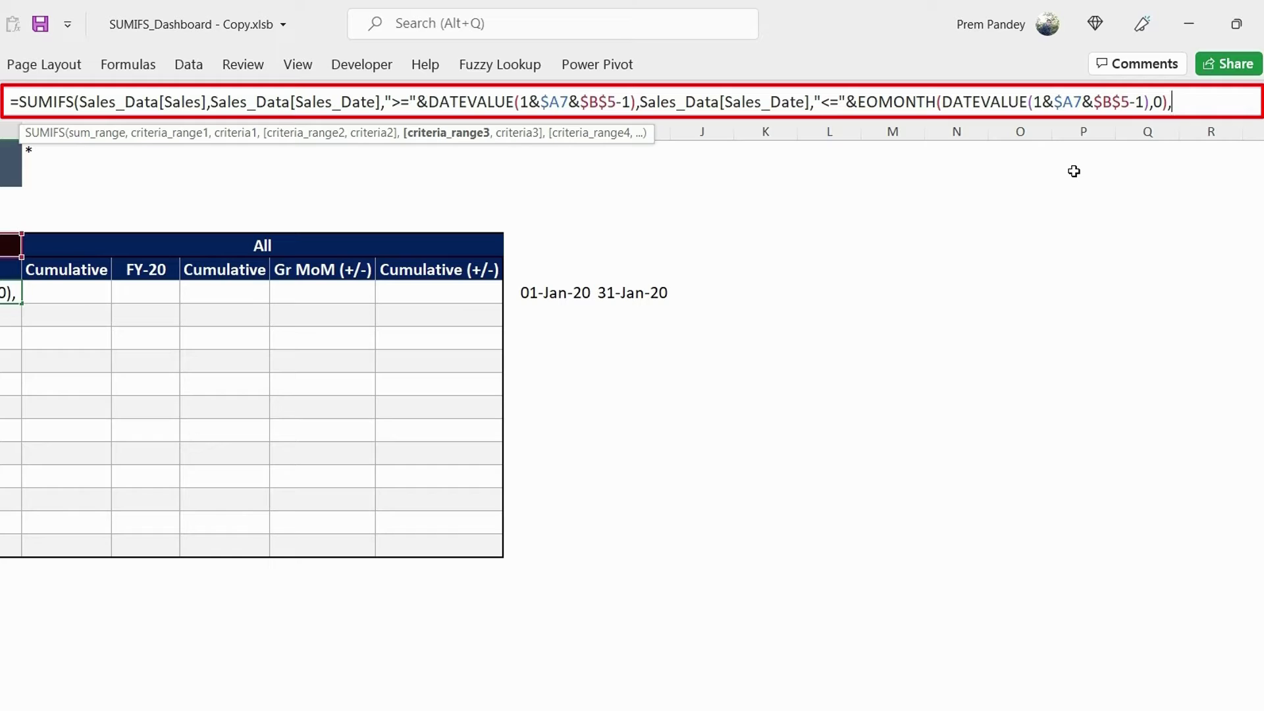
text(sale)
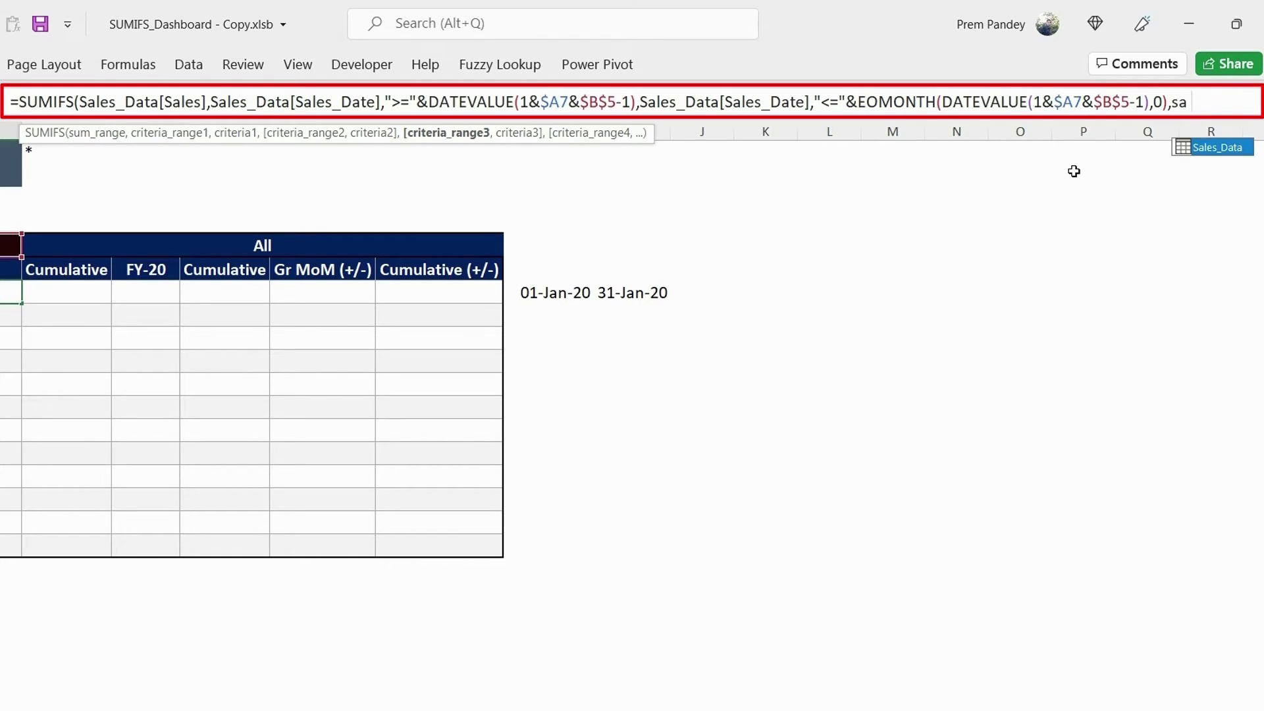
key(Tab)
text([)
key(Down)
key(Tab)
text(])
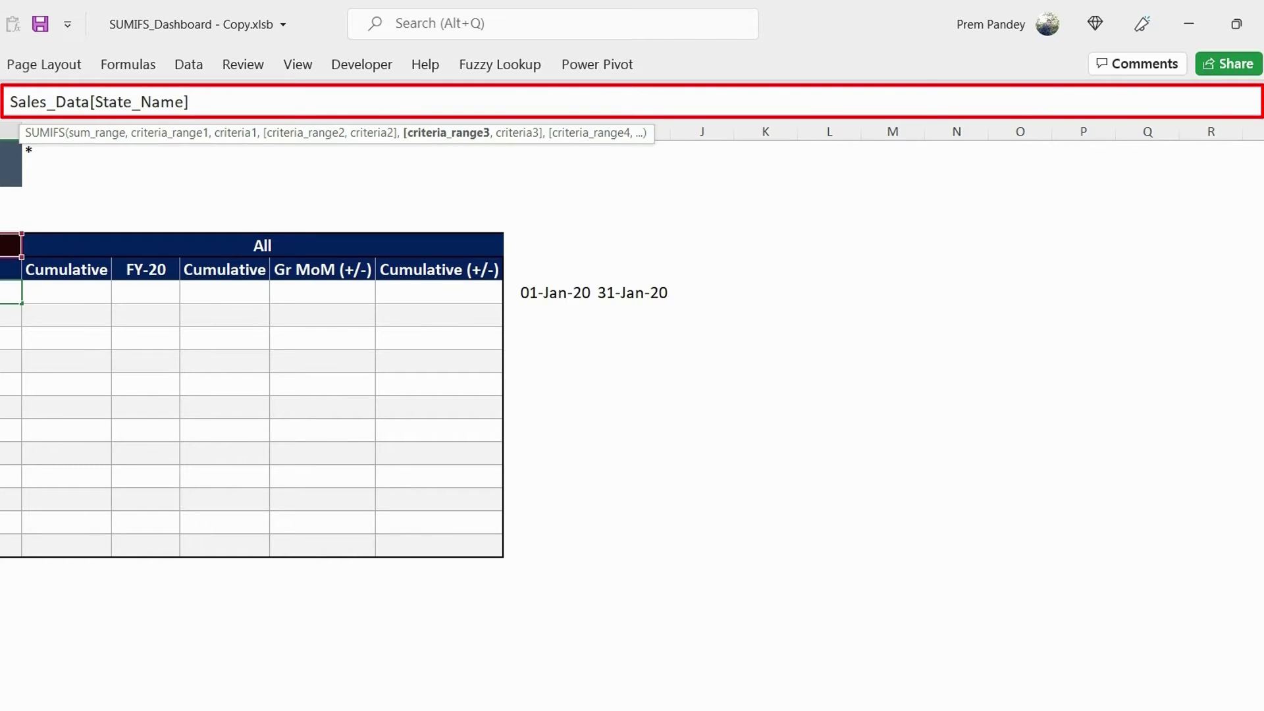
key(ctrl+shift+u)
text(,)
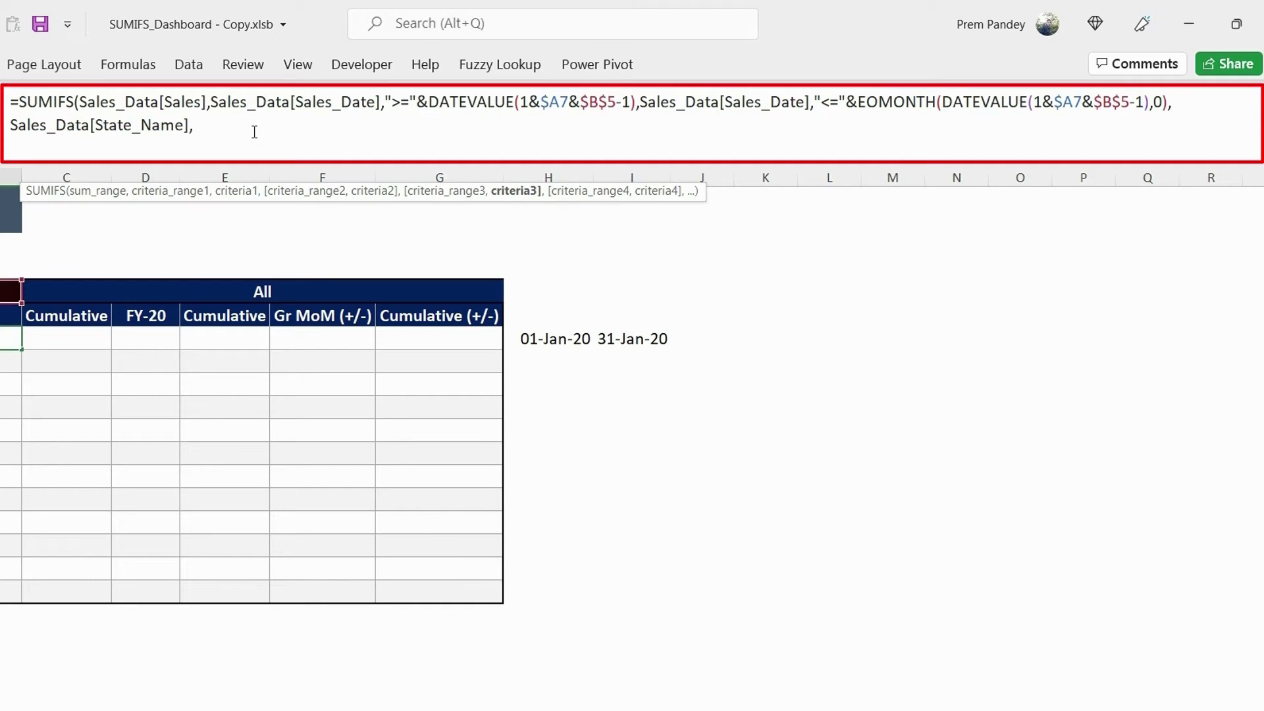
key(ctrl+v)
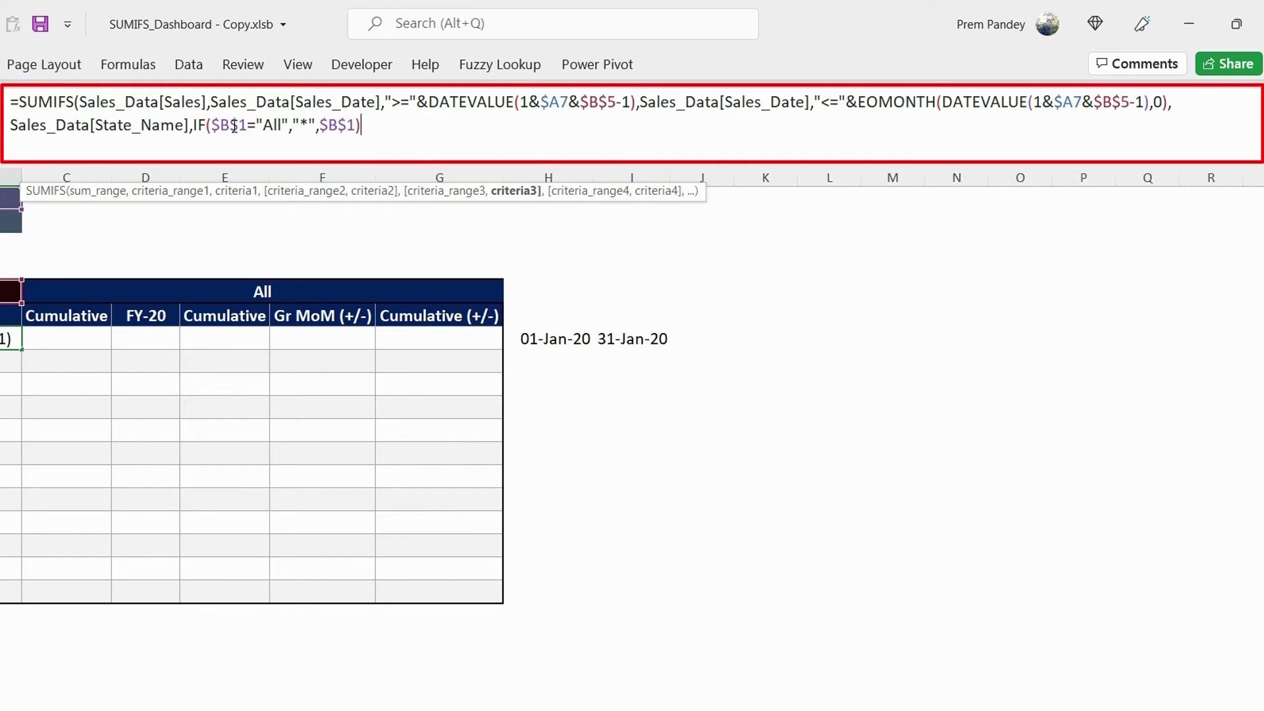
Add Sales_Data[Brand_Name] as the fourth criteria range in B7 and paste the copied IF condition as its criterion
text(,sal)
key(Tab)
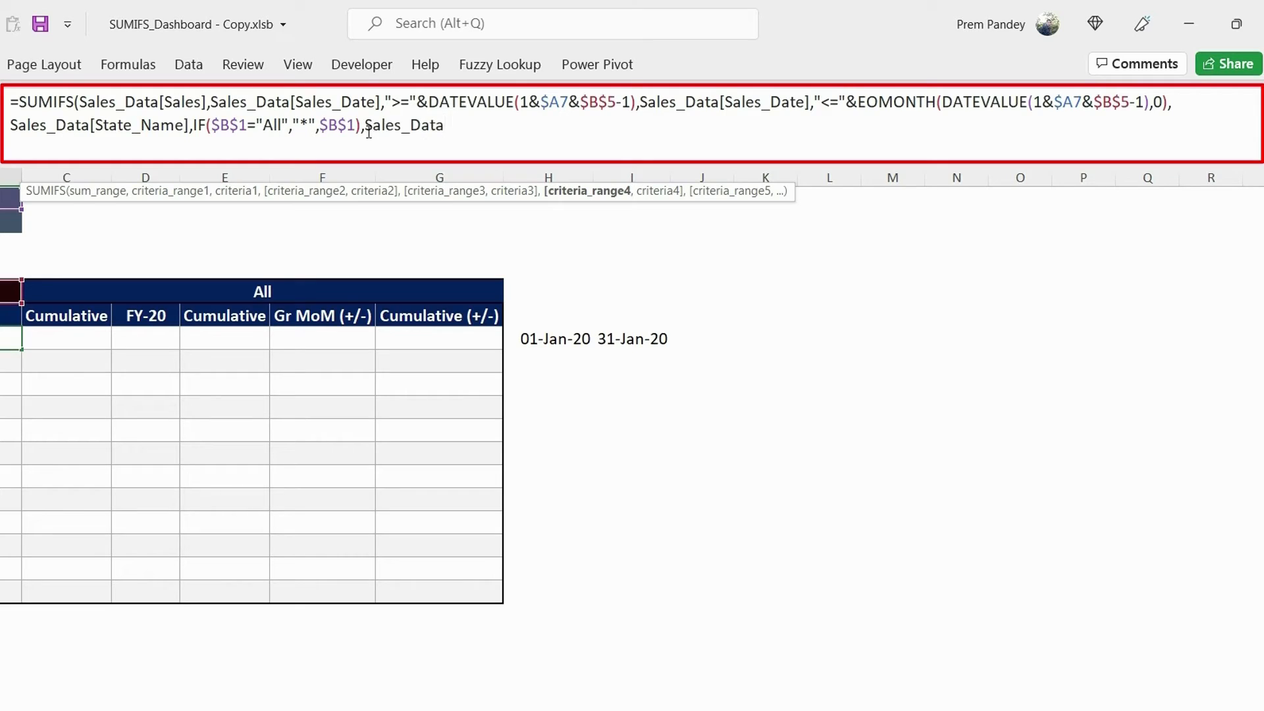
text([)
key(Down)
key(Down)
key(Tab)
text(,)
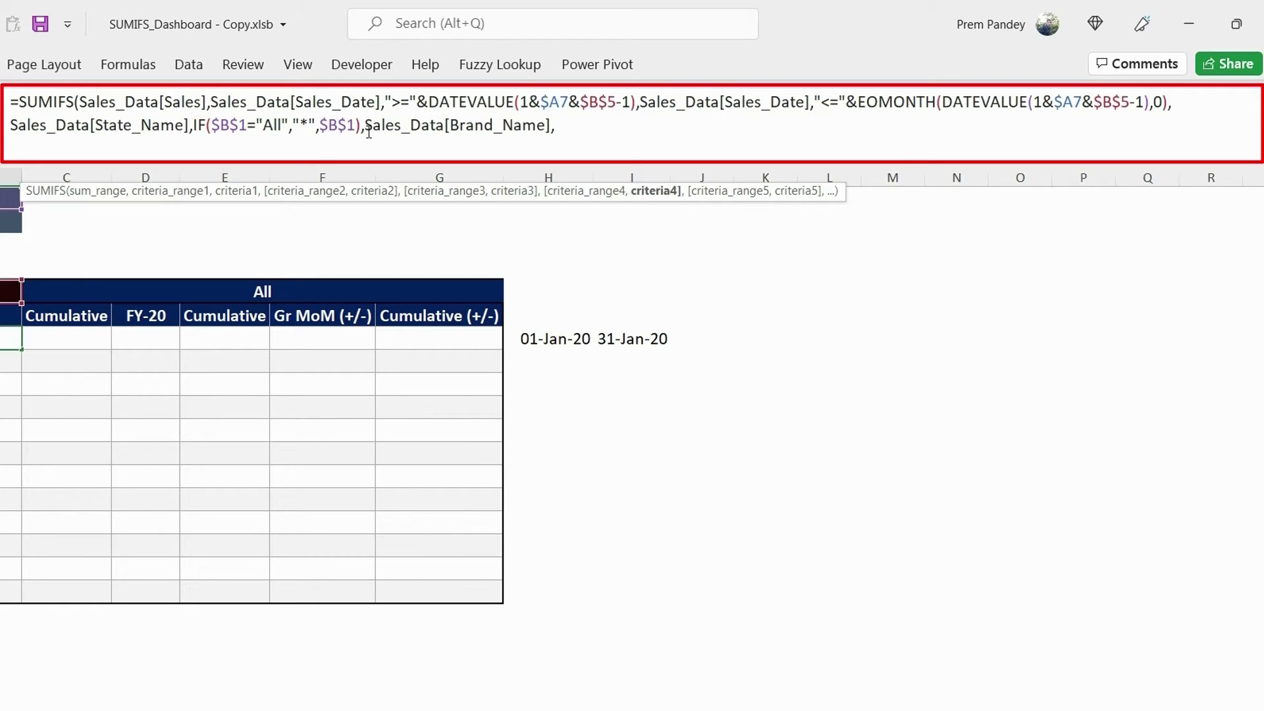
key(ctrl+v)
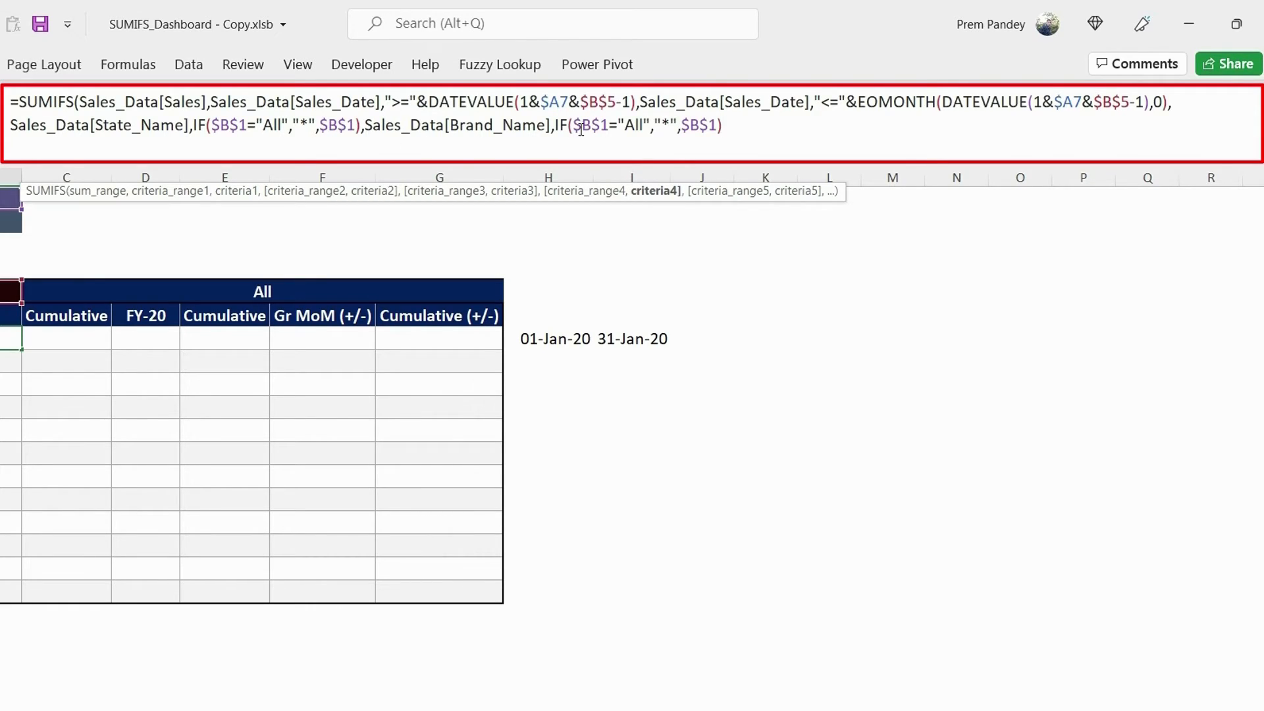
Point both cell references in the brand condition of the B7 formula to $B$2
click(603, 126)
key(BackSpace)
text(2)
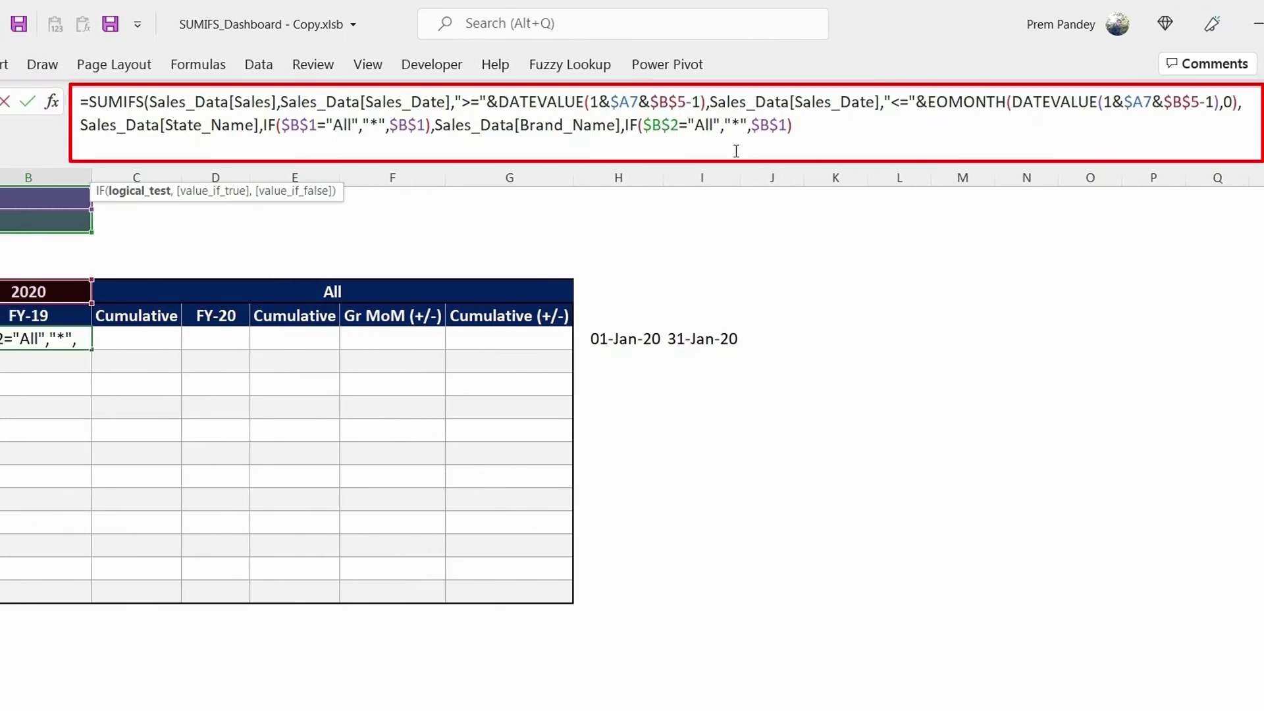
click(667, 150)
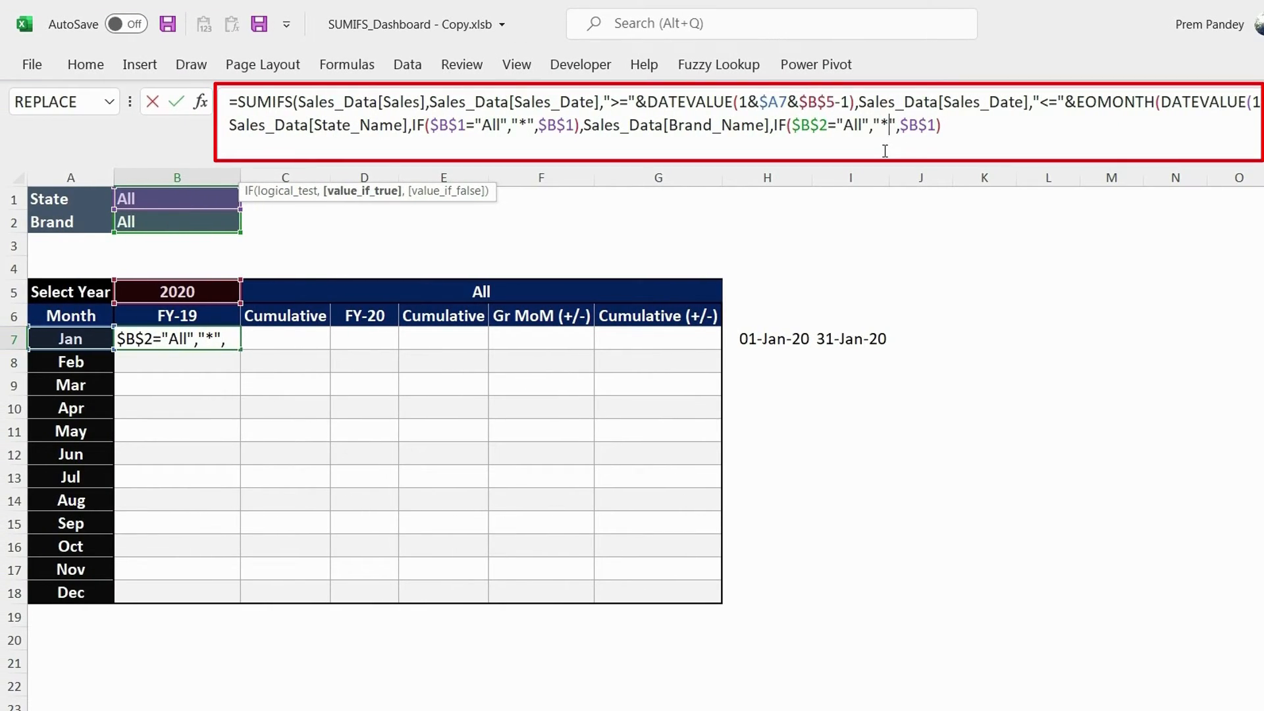
key(Right)
key(Right)
key(Right)
key(Right)
key(Delete)
text(2)
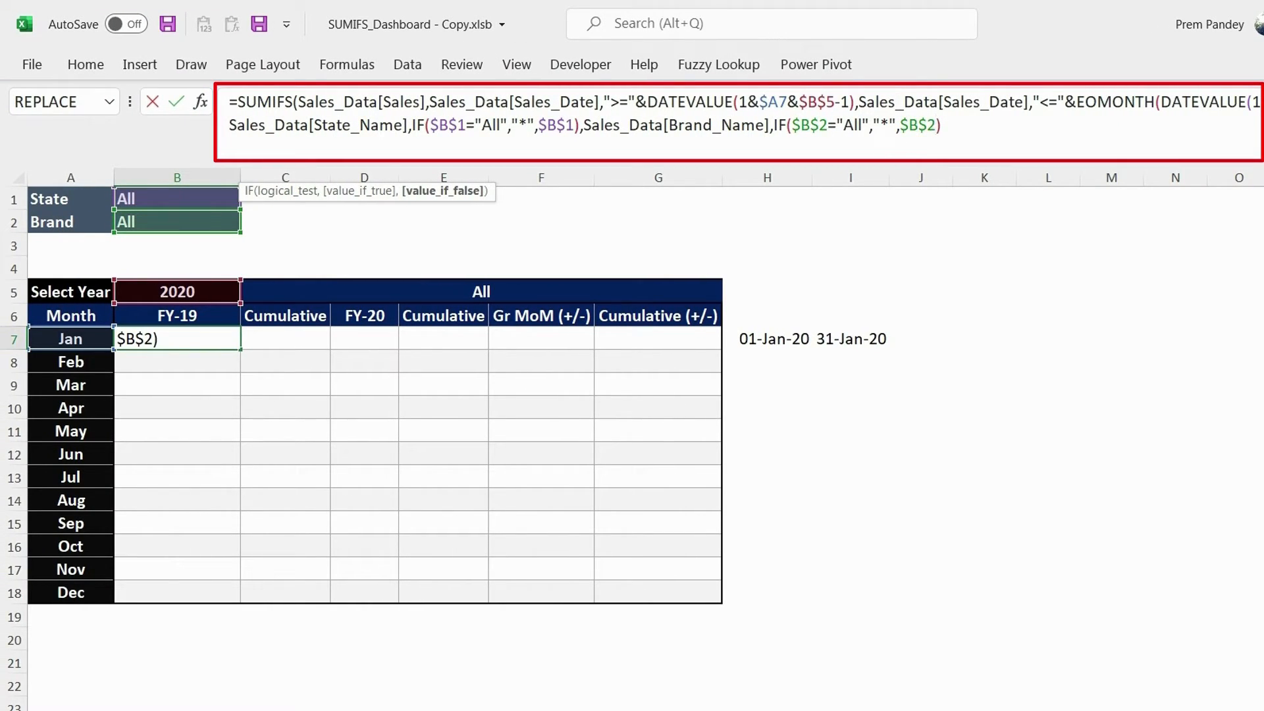
Add Sales_Data[Category_Name] as the fifth criteria range in the B7 formula
click(1007, 133)
text(,)
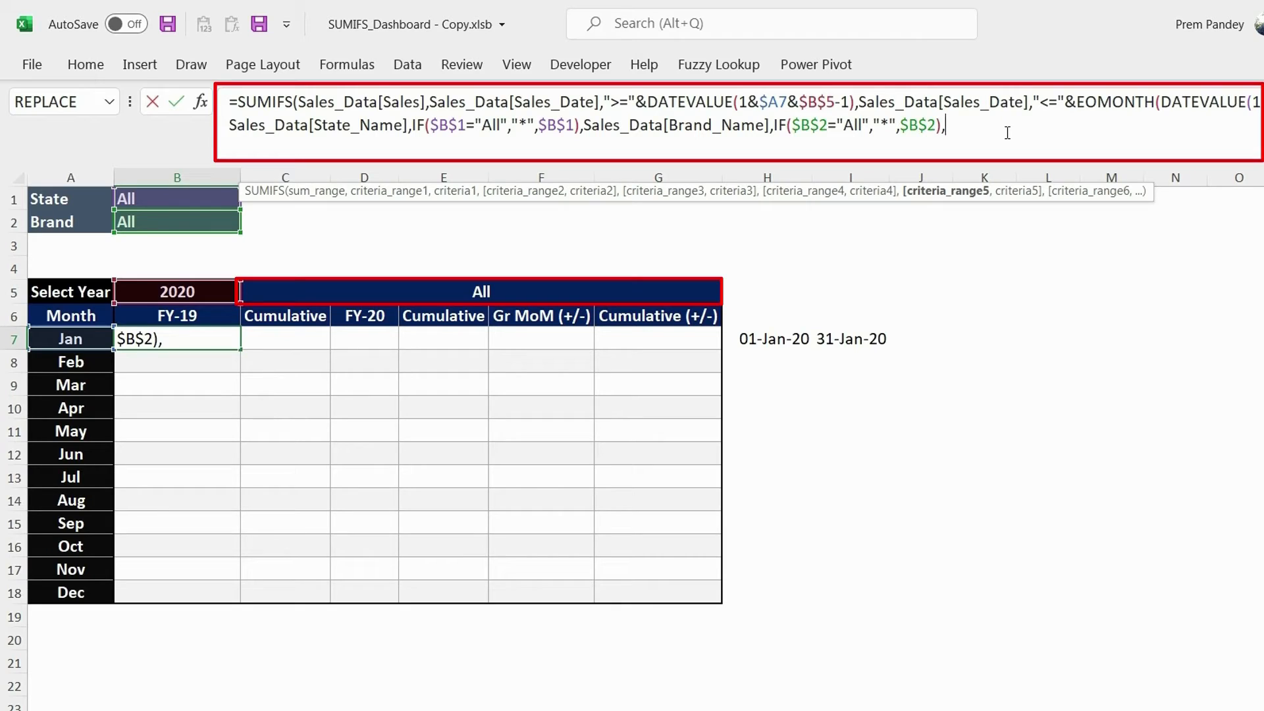
text(sal)
key(Tab)
text([)
key(Down)
key(Down)
key(Tab)
text(],)
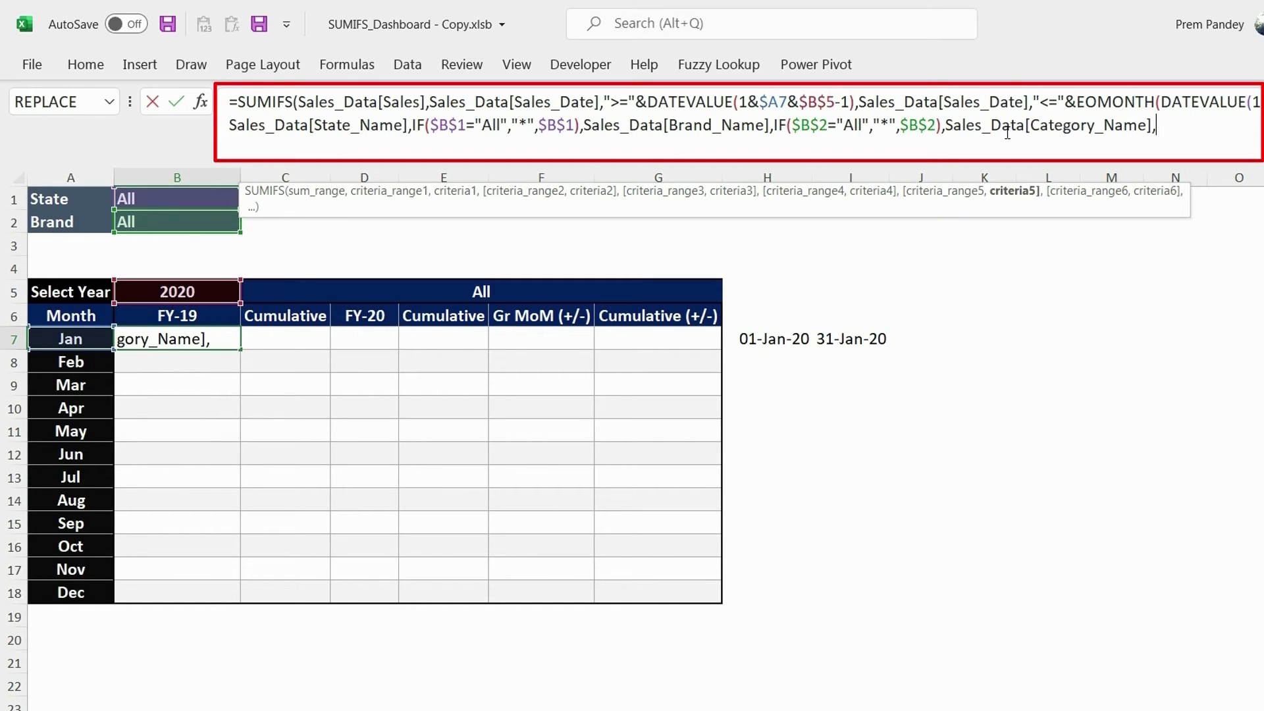
Paste the copied IF condition as the category criterion and point its logical test to $C$5
key(ctrl+v)
click(1183, 124)
key(shift+Right)
text(C)
key(Right)
key(shift+Right)
text(5)
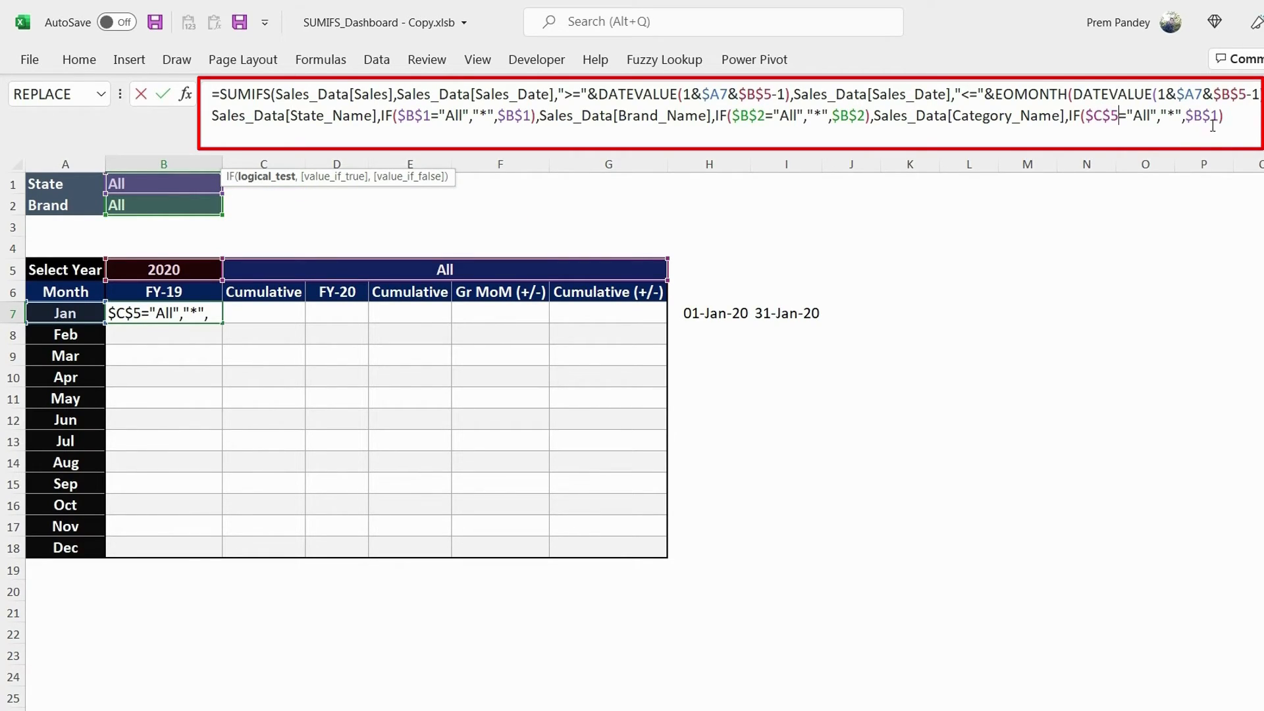
Change the category condition's value-if-false reference to $C$5 and commit the B7 formula
key(Left)
key(shift+Left)
text(C)
key(Right)
key(shift+Right)
text(5)
key(Return)
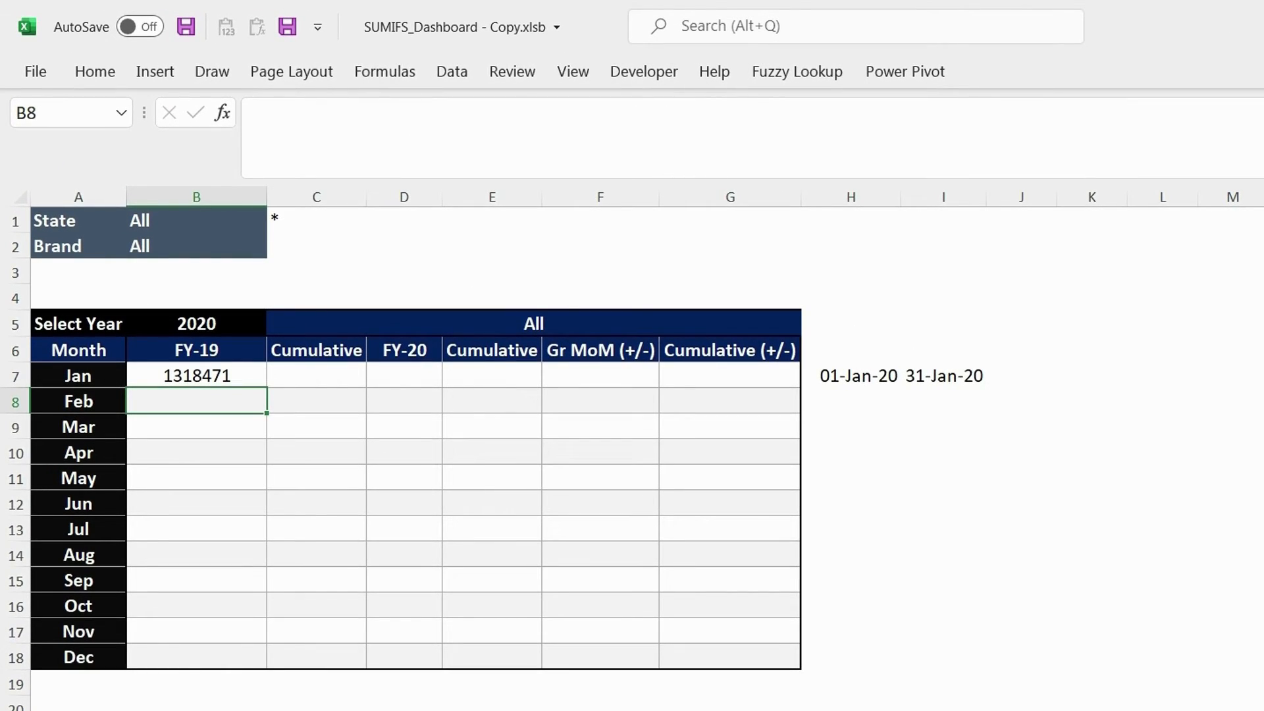
Copy the January SUMIFS formula from B7 into D7 under FY-20
click(250, 372)
key(ctrl+c)
click(411, 372)
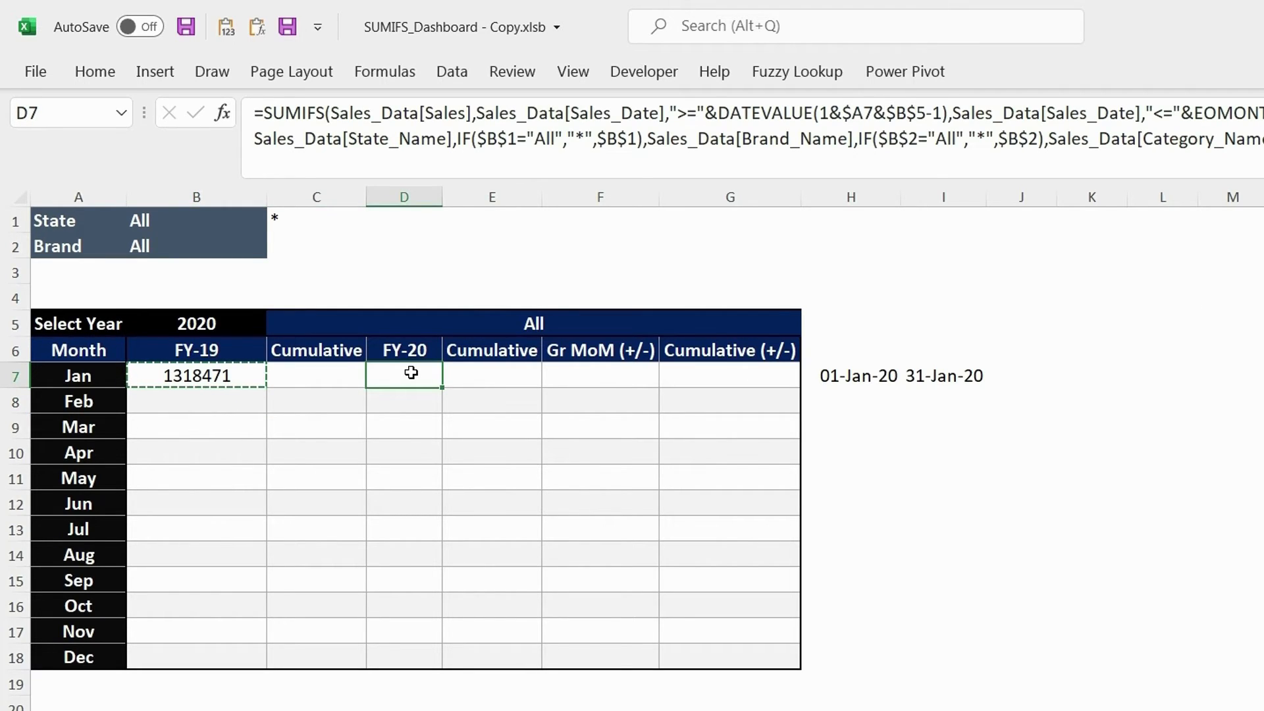
right_click(411, 372)
click(534, 445)
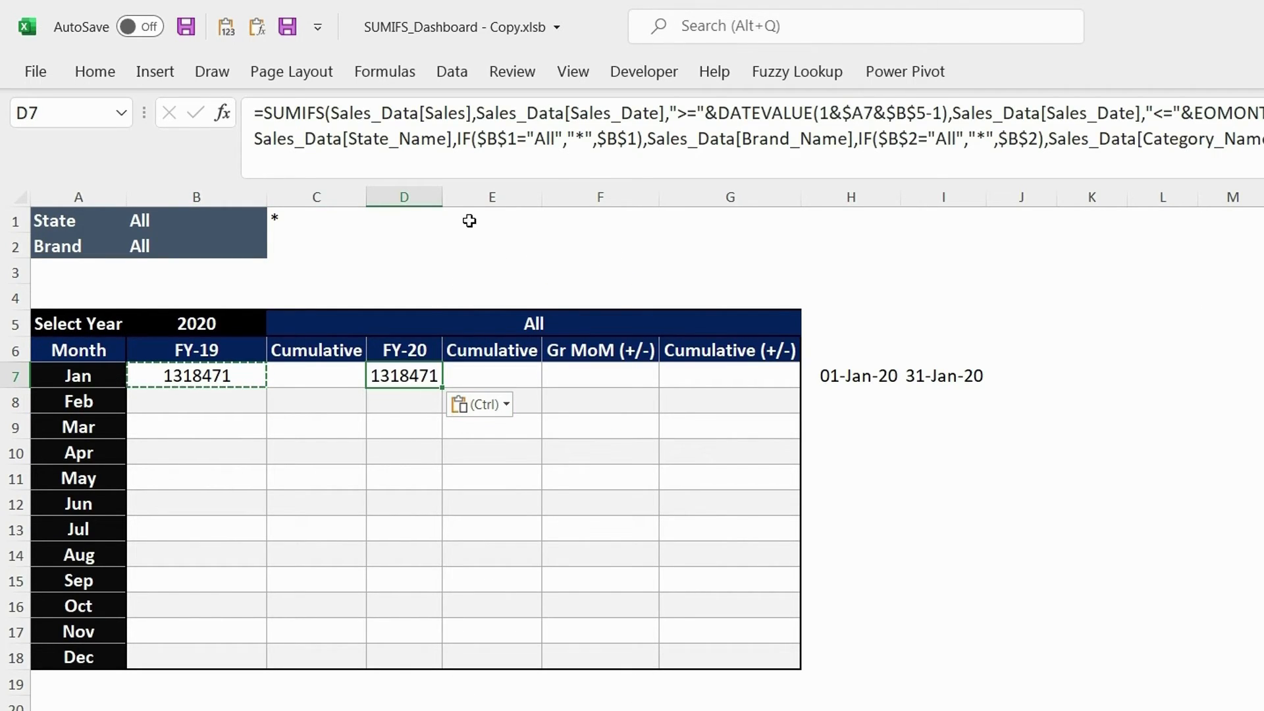
Remove the -1 year offset from both DATEVALUE expressions in the D7 formula and commit it
click(932, 113)
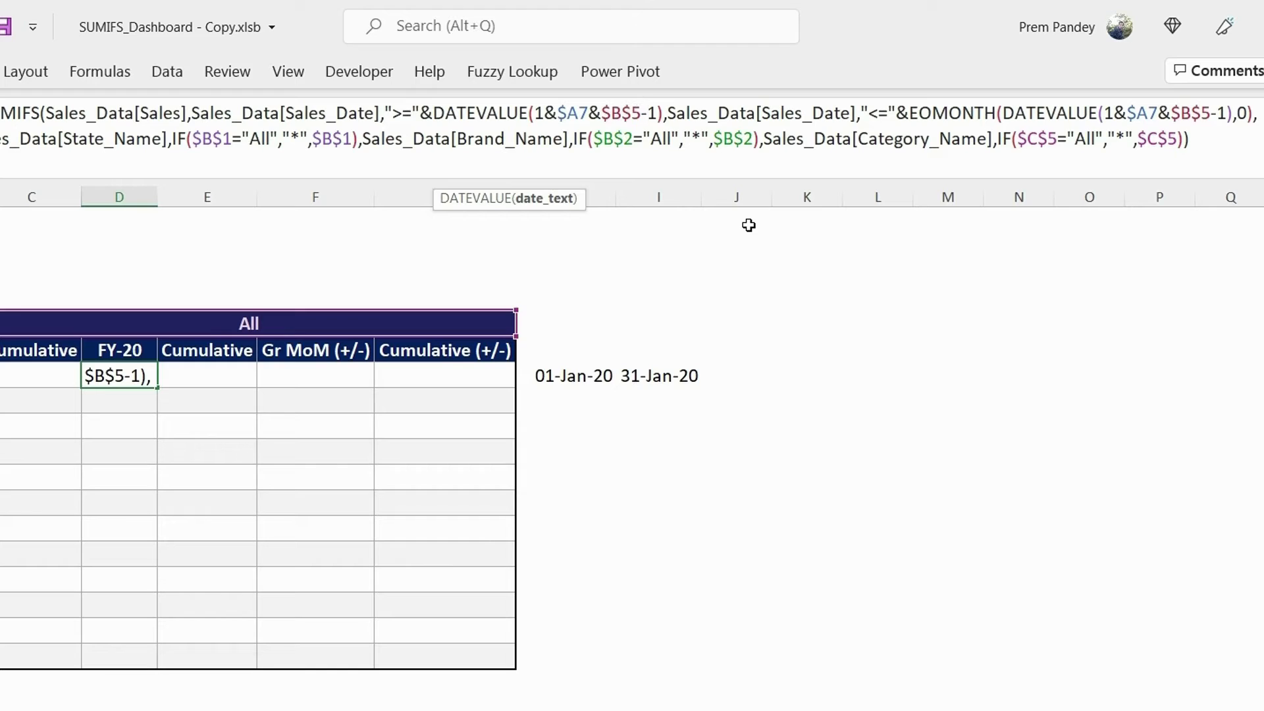
key(Right)
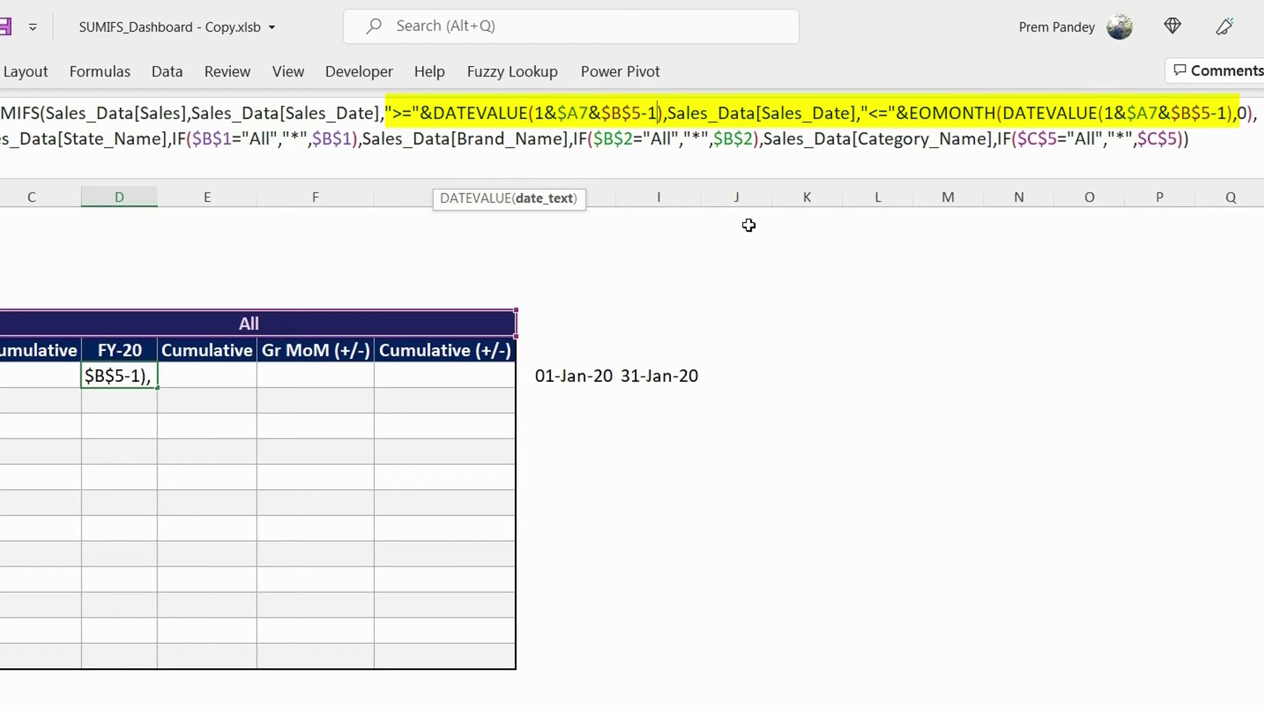
key(BackSpace)
key(BackSpace)
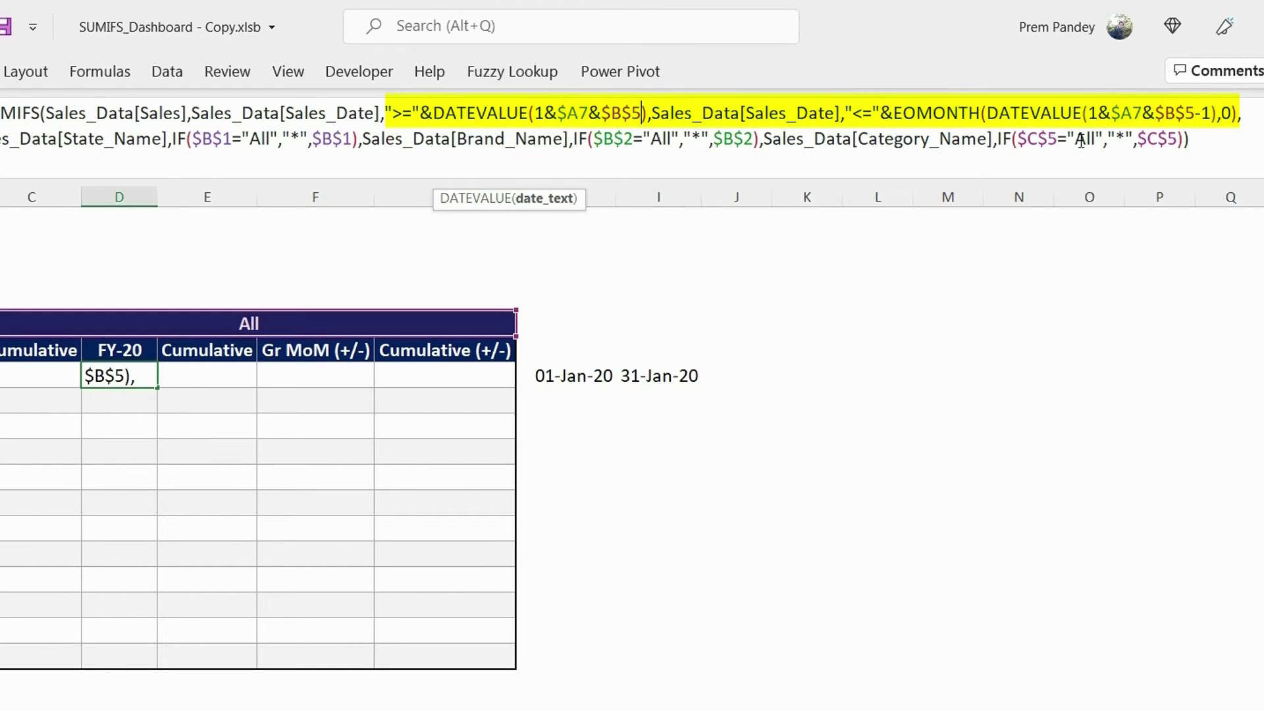
click(1212, 113)
key(BackSpace)
key(BackSpace)
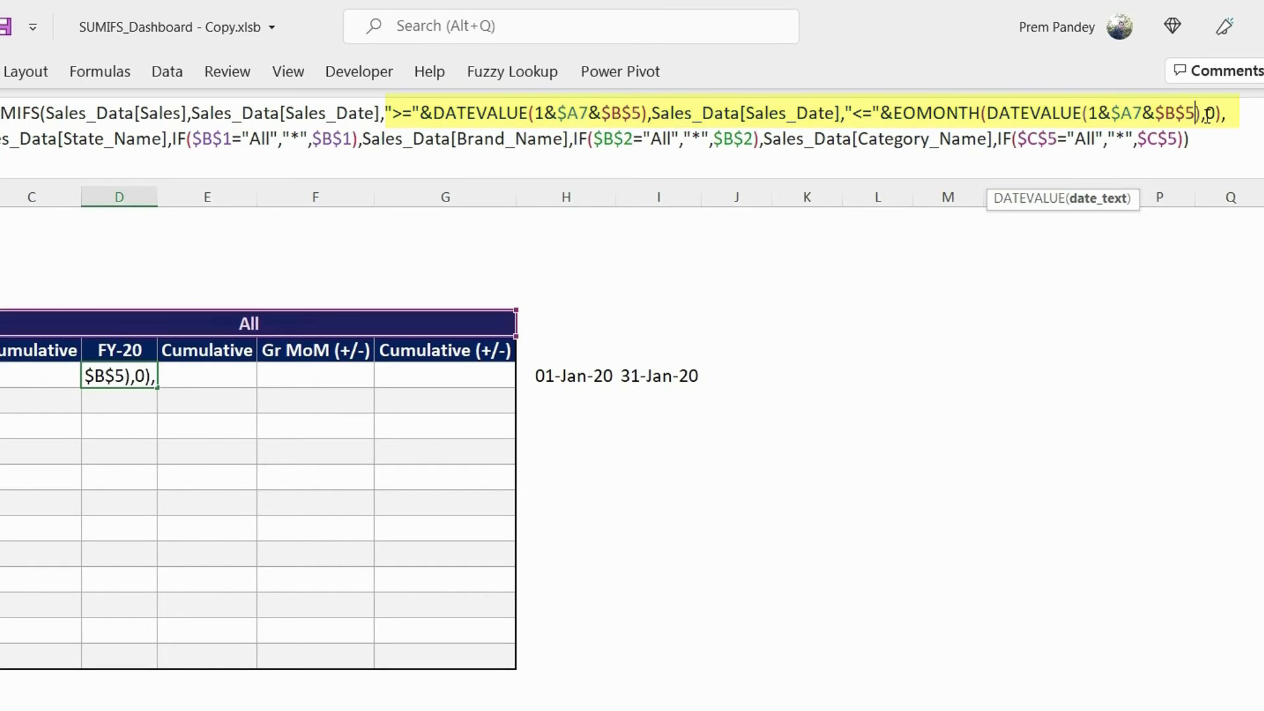
key(Return)
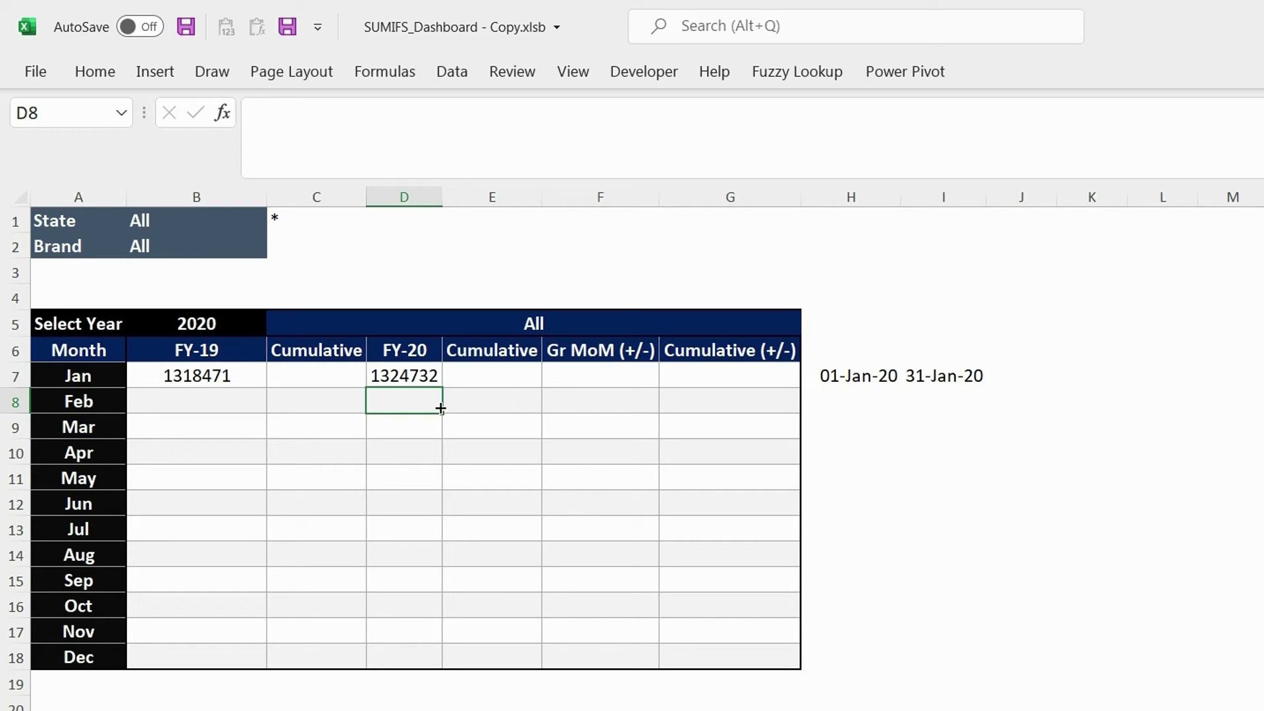
Enter the running-total formula =SUM(B$7:B7) in C7 for the FY-19 cumulative sales
click(322, 381)
text(=sum)
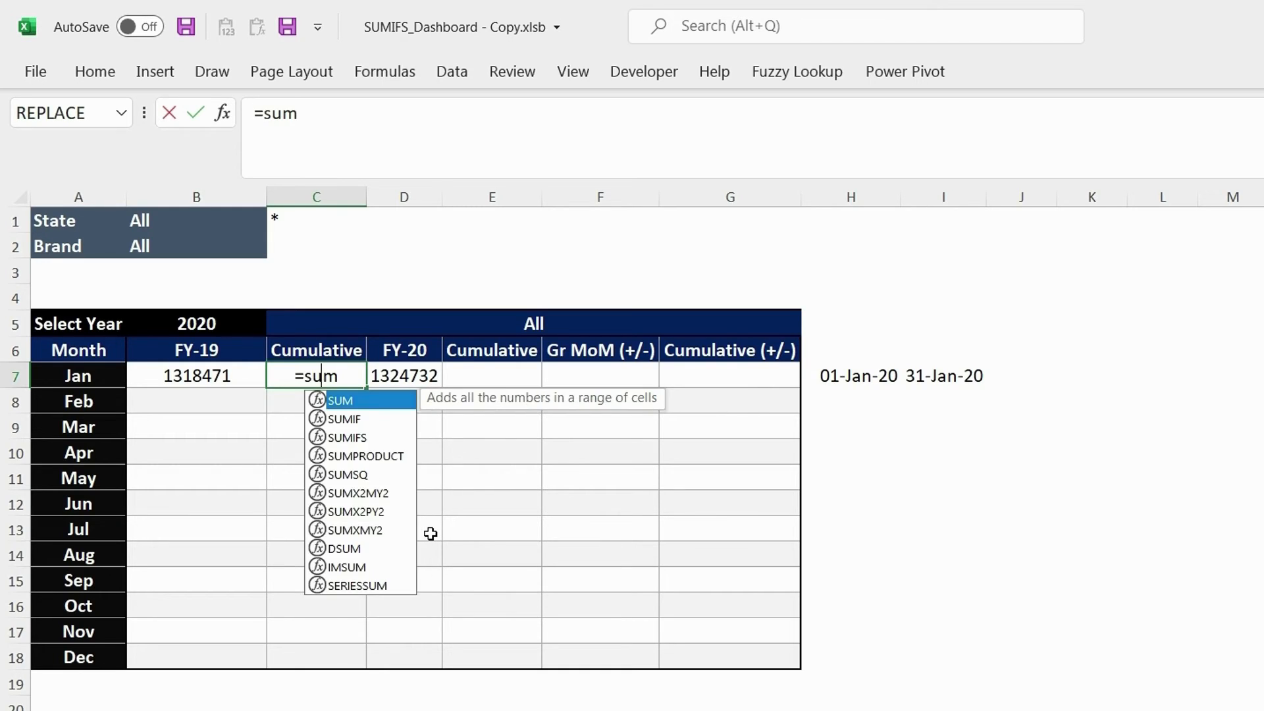
key(Tab)
text(B)
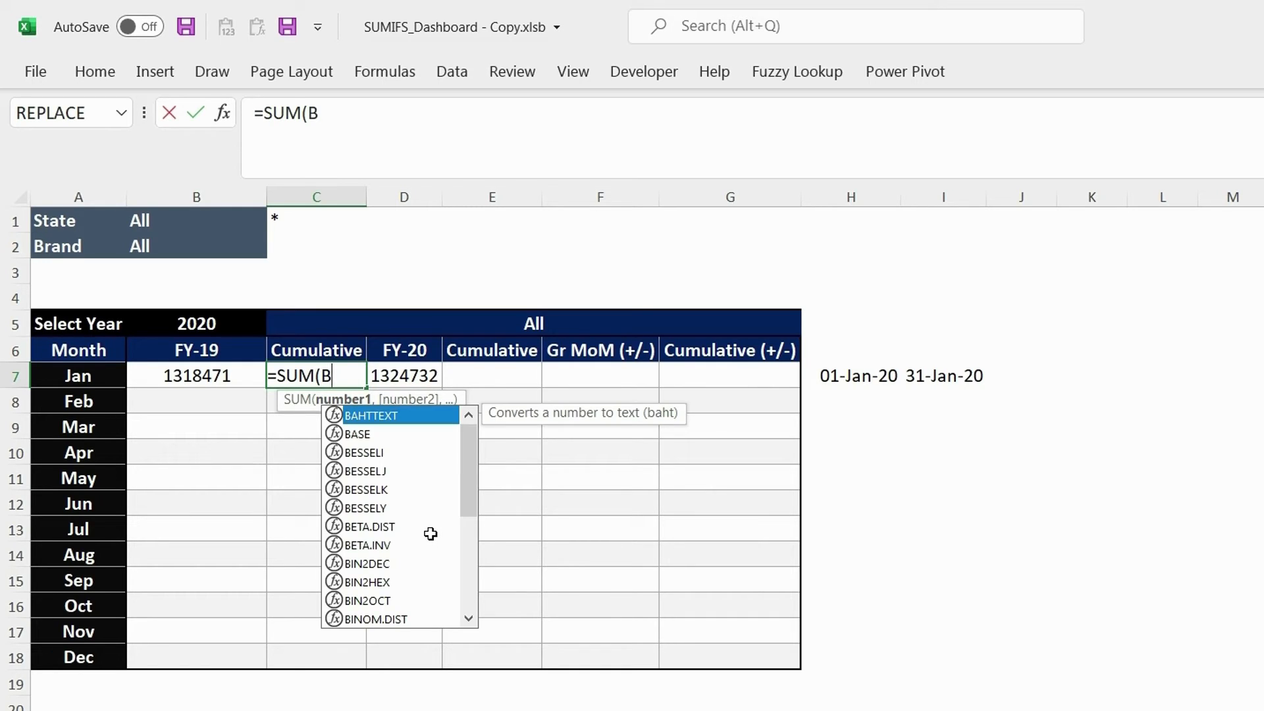
text($7:)
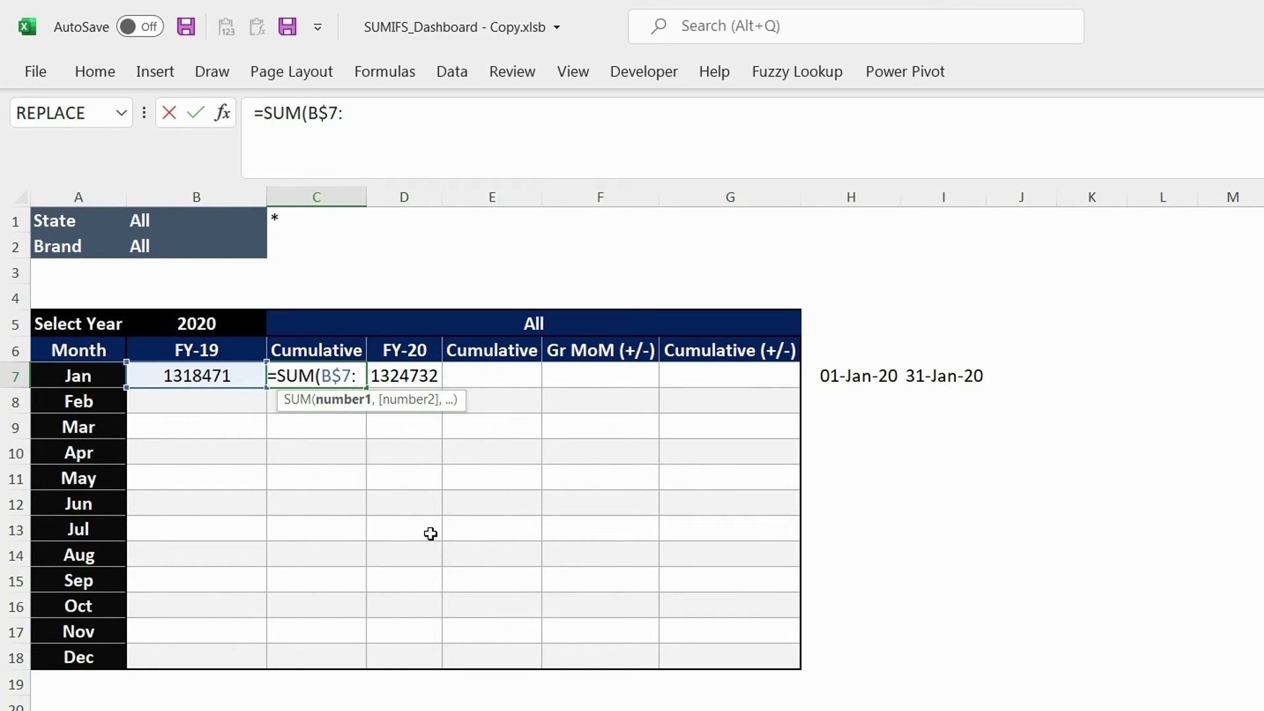
text(B7))
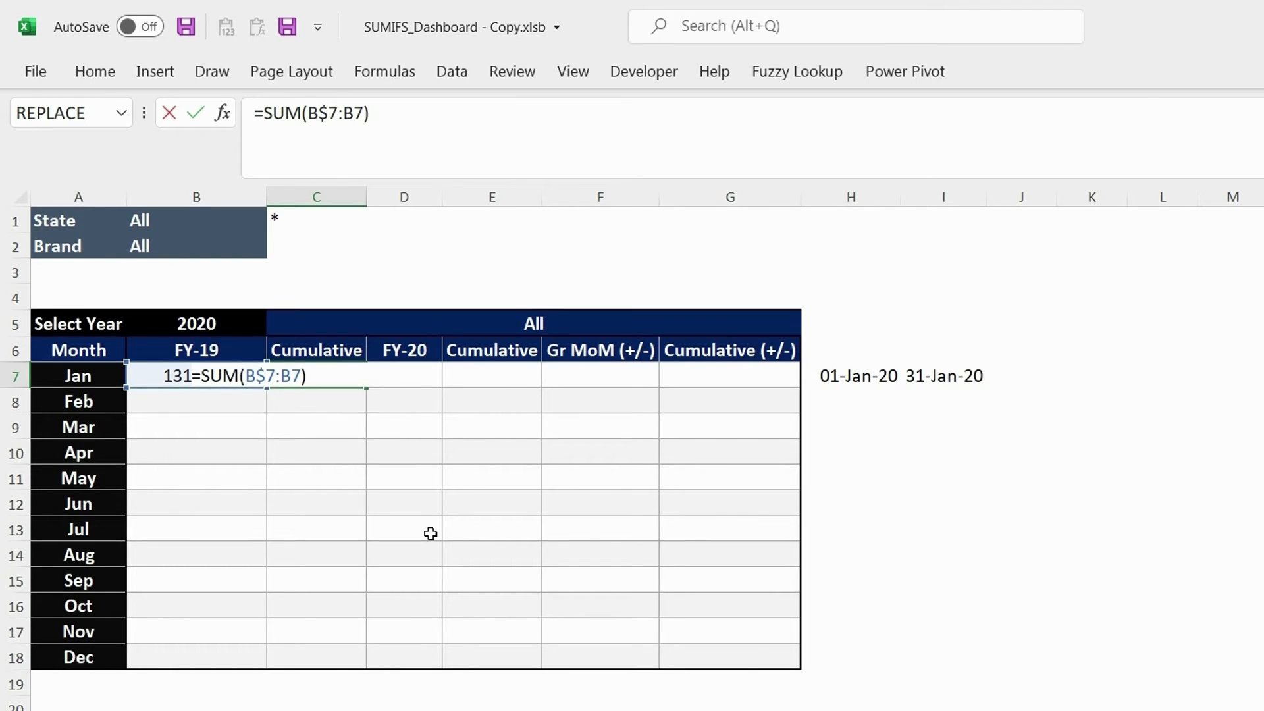
key(Return)
Copy the running-total formula from C7 into E7 for the FY-20 cumulative sales
click(310, 370)
key(ctrl+c)
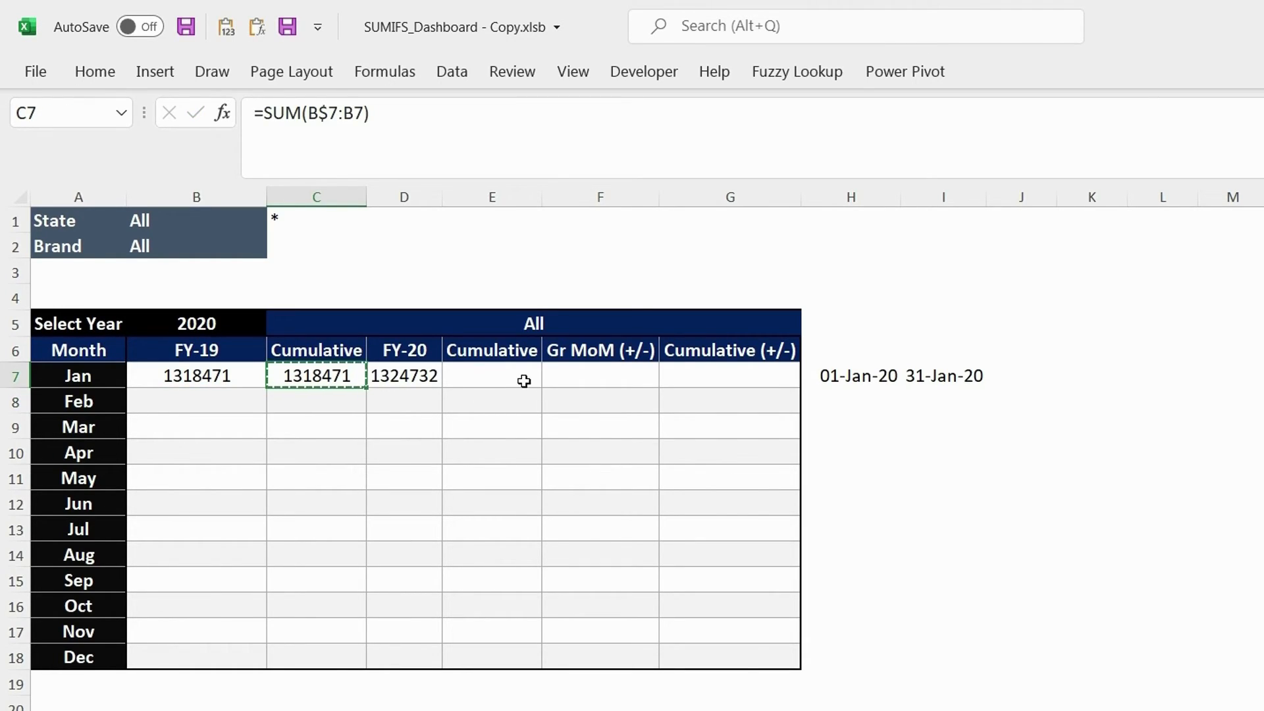
click(516, 375)
right_click(518, 378)
click(630, 436)
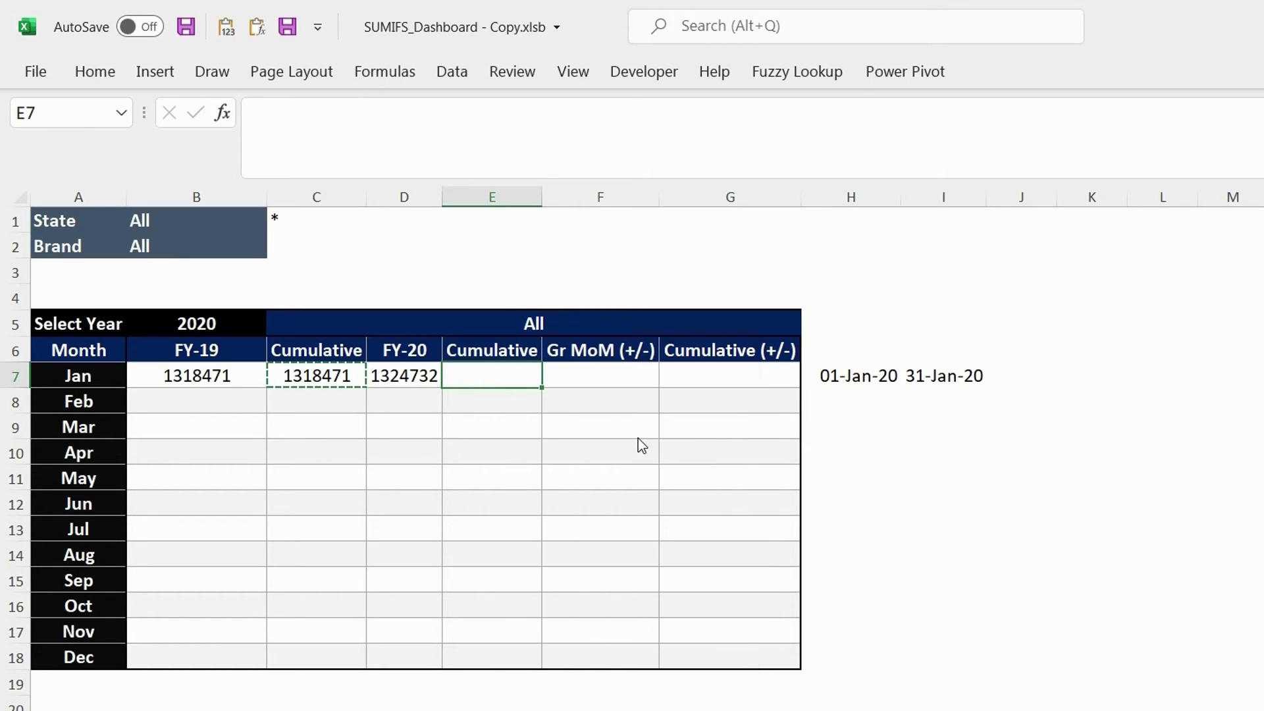
key(Escape)
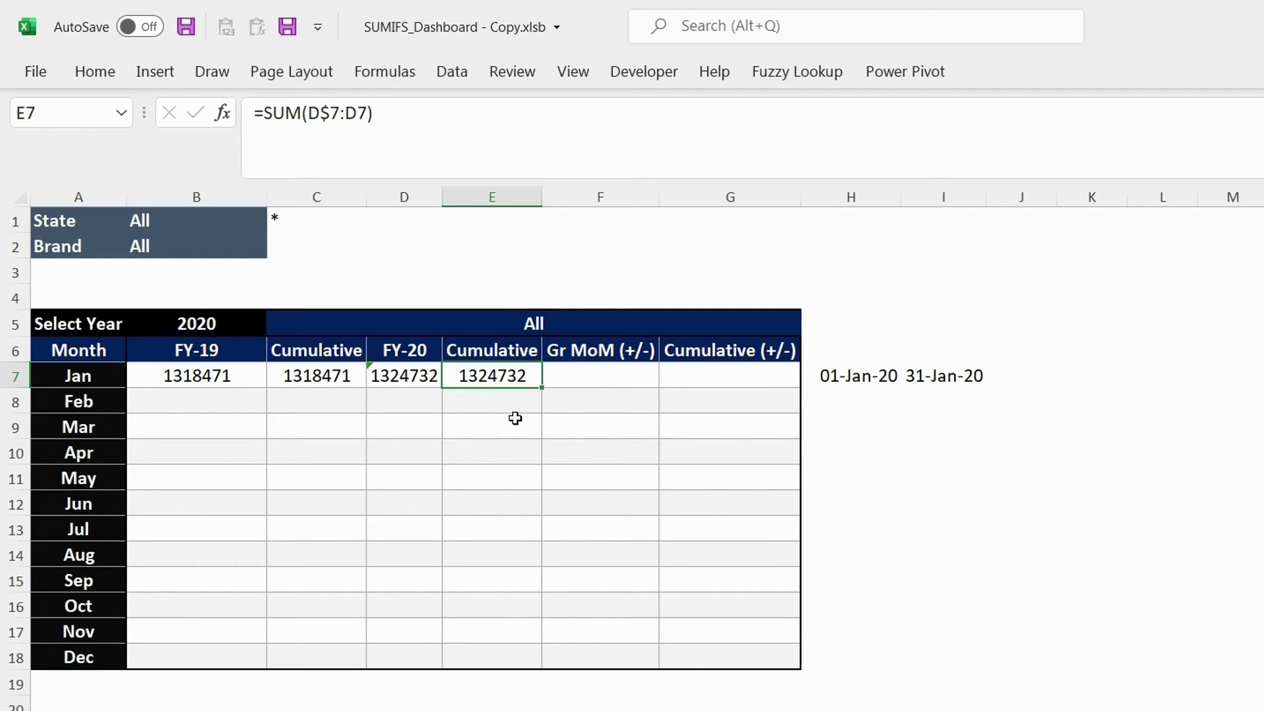
Enter the growth formula =D7/B7-1 in F7 for the January Gr MoM (+/-)
double_click(346, 376)
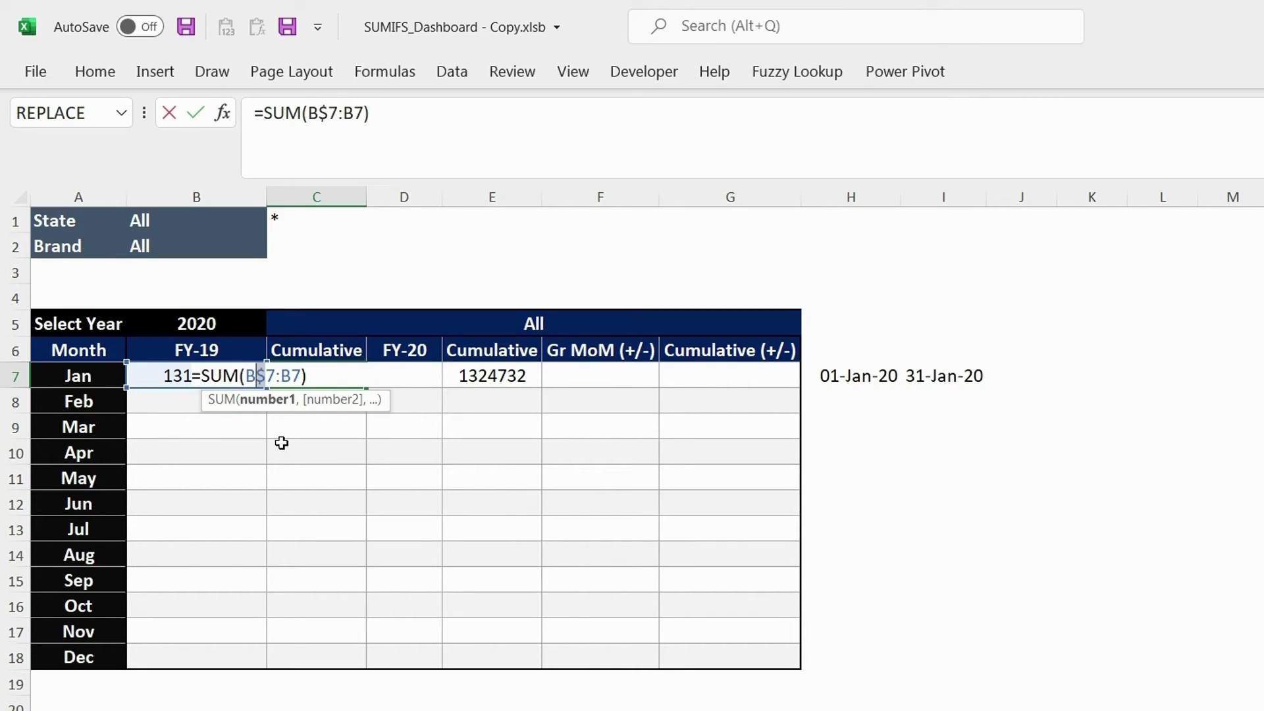
key(Escape)
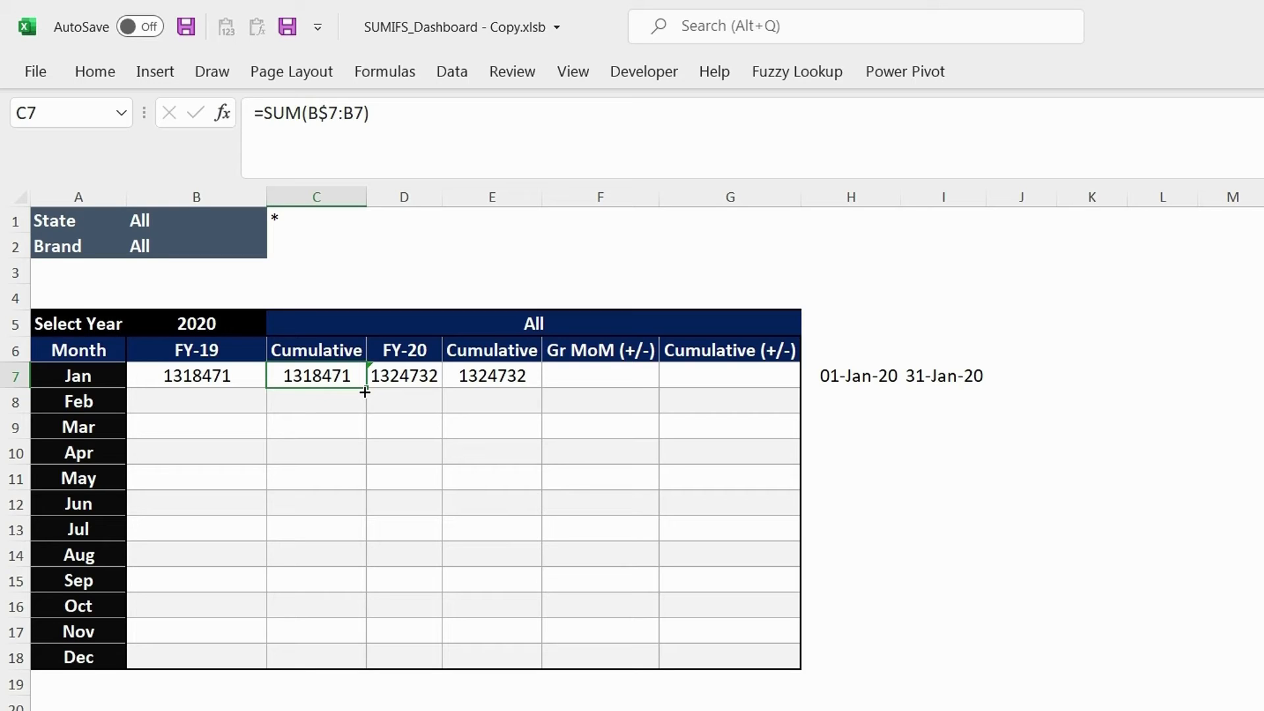
click(560, 374)
text(=)
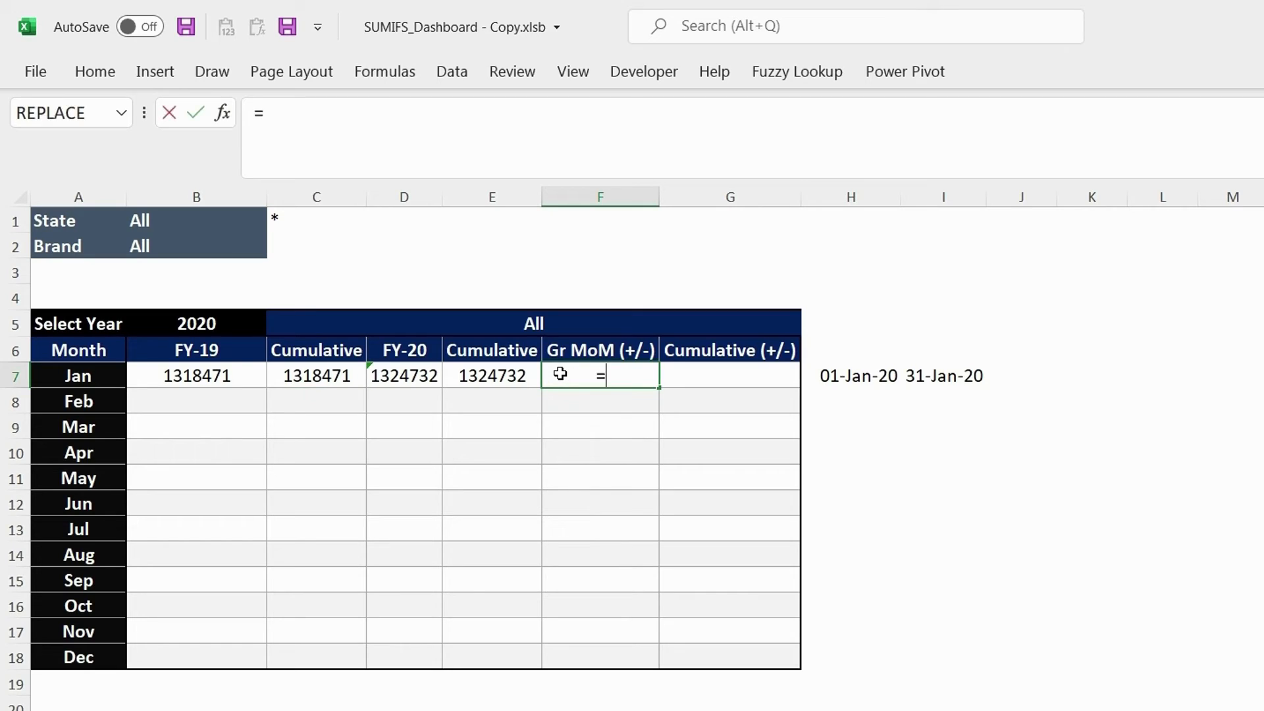
click(381, 380)
text(/)
click(201, 374)
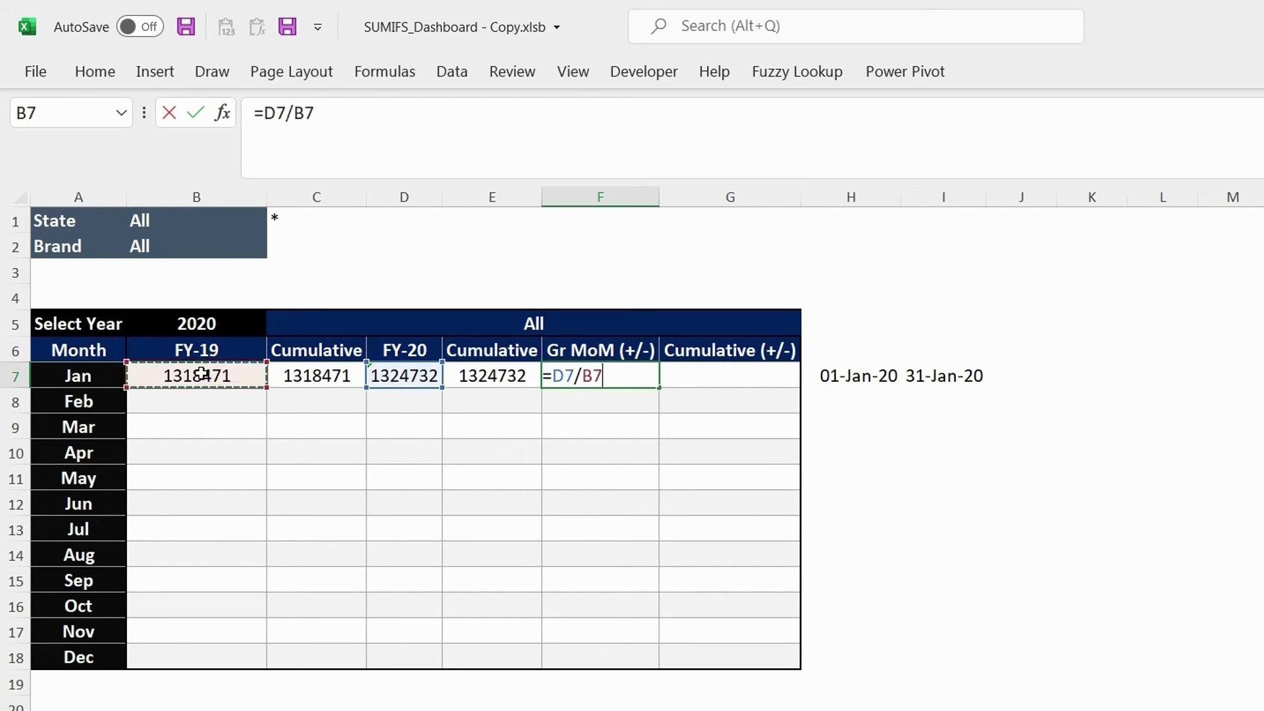
text(-1)
key(Return)
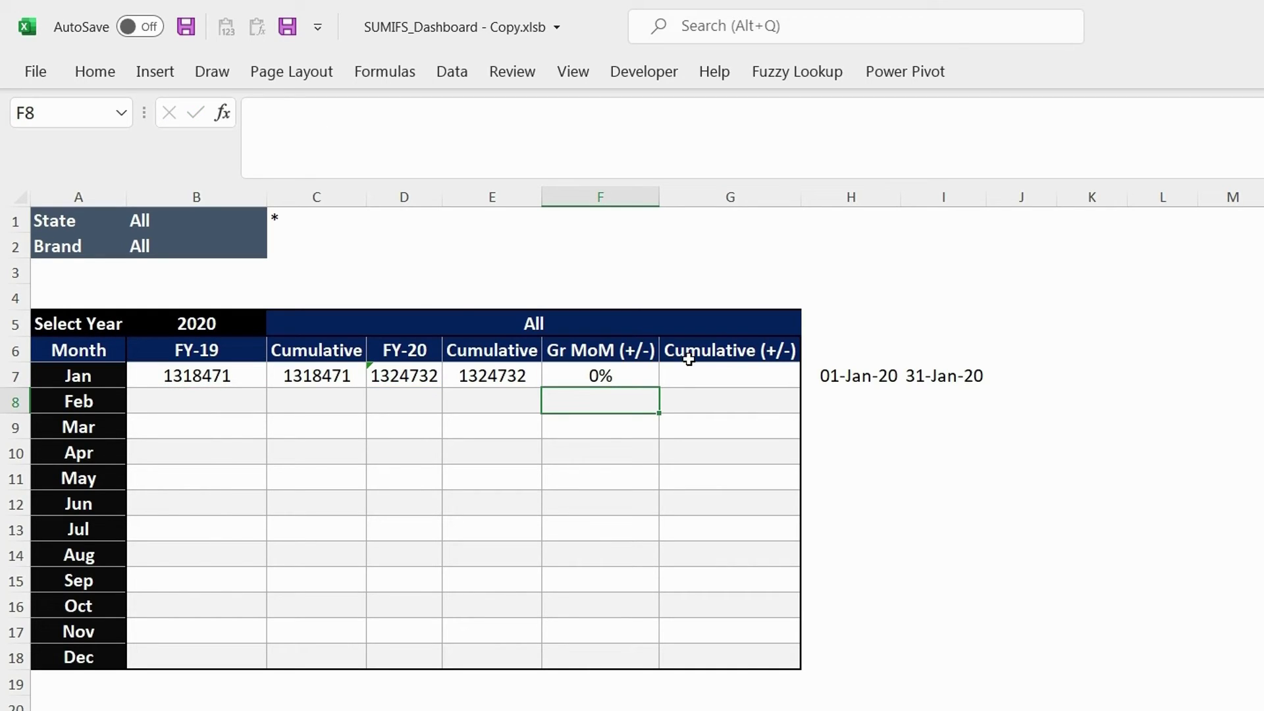
Copy the growth formula from F7 into G7 for the January cumulative growth
click(715, 376)
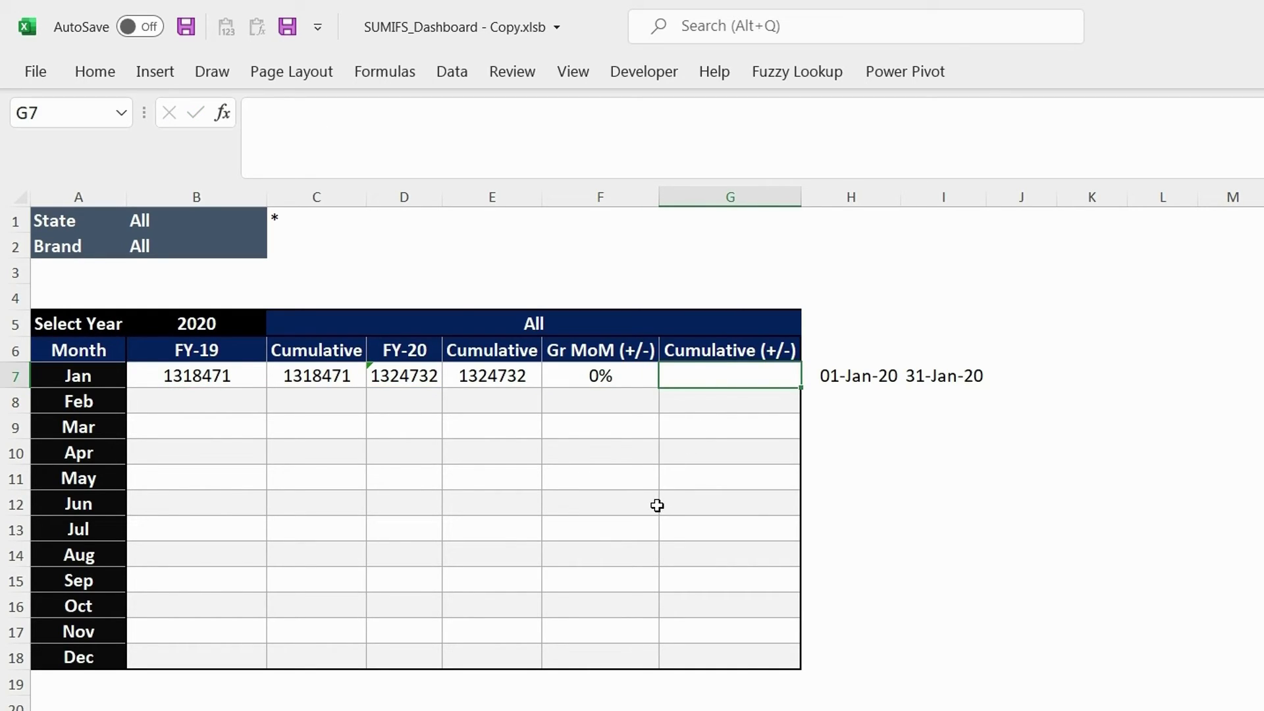
click(606, 378)
key(ctrl+c)
click(685, 381)
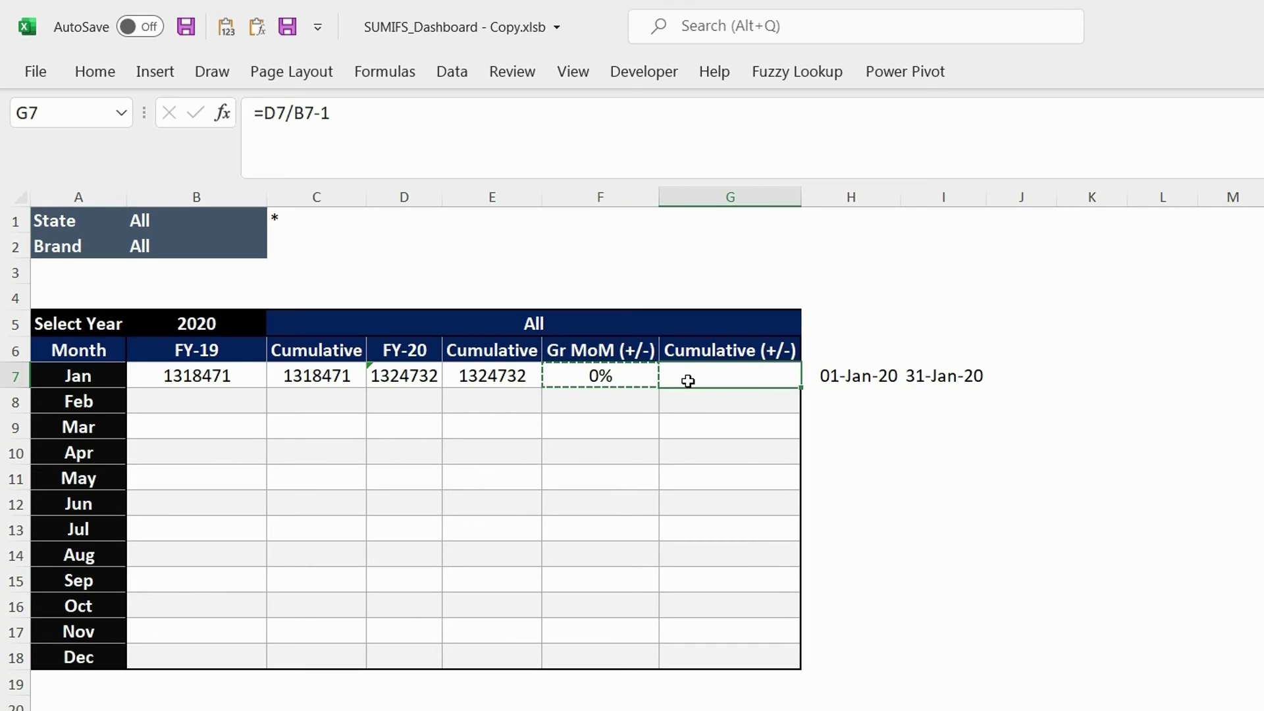
right_click(688, 382)
click(811, 435)
Copy the January formulas in B7:G7 and paste only the formulas across B7:G18 for all months
drag(214, 377, 753, 368)
right_click(755, 372)
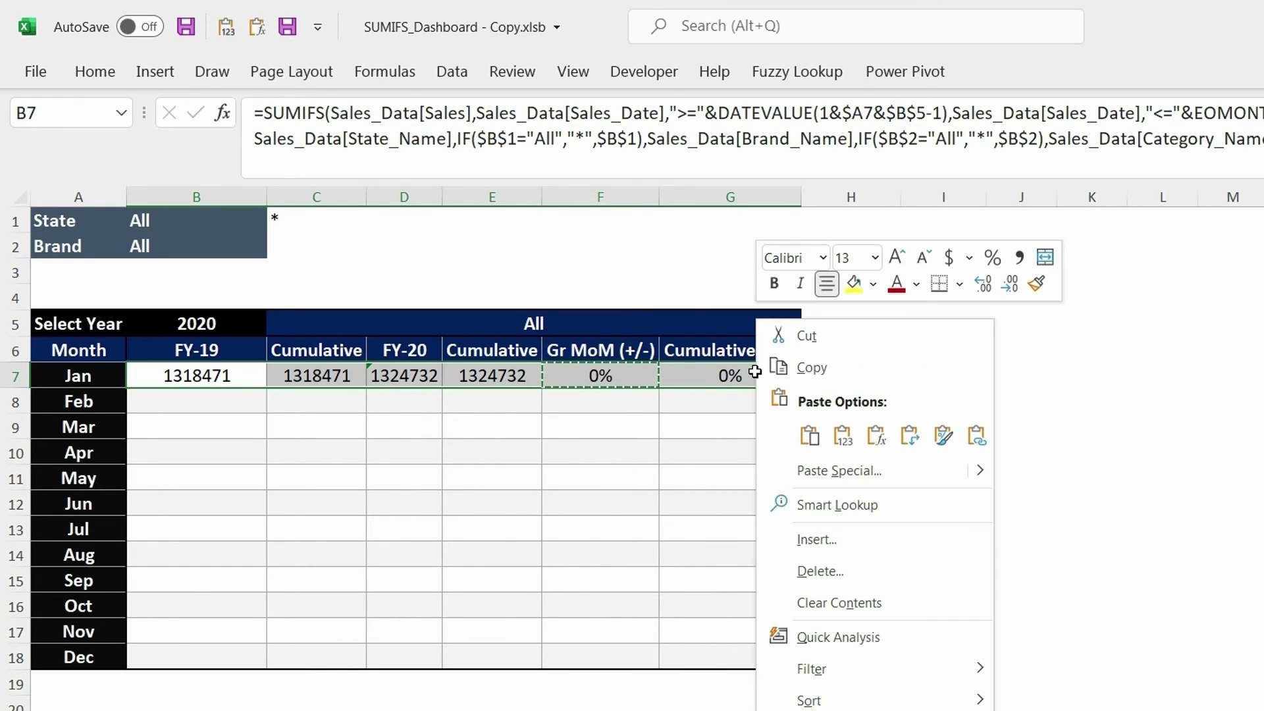
click(812, 366)
drag(219, 374, 748, 647)
right_click(748, 647)
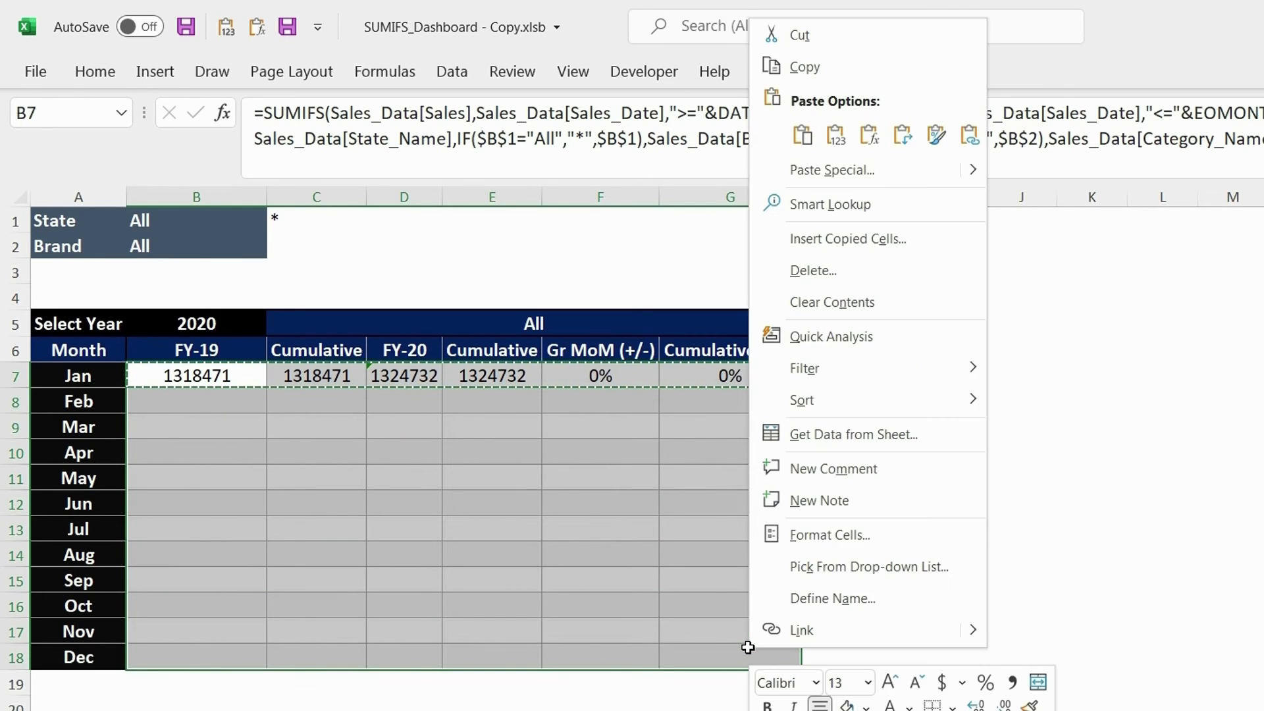
click(870, 135)
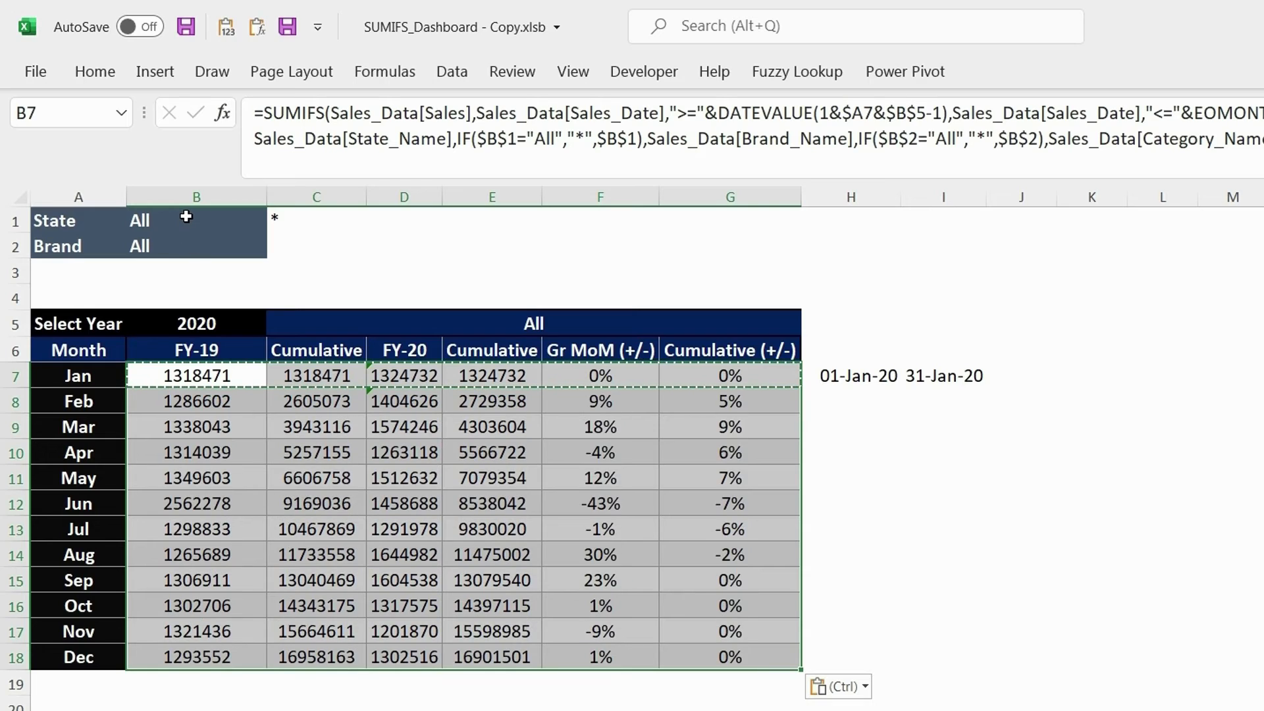
Filter the dashboard to the state Andhra Pradesh and the brand Dell
click(205, 221)
click(275, 222)
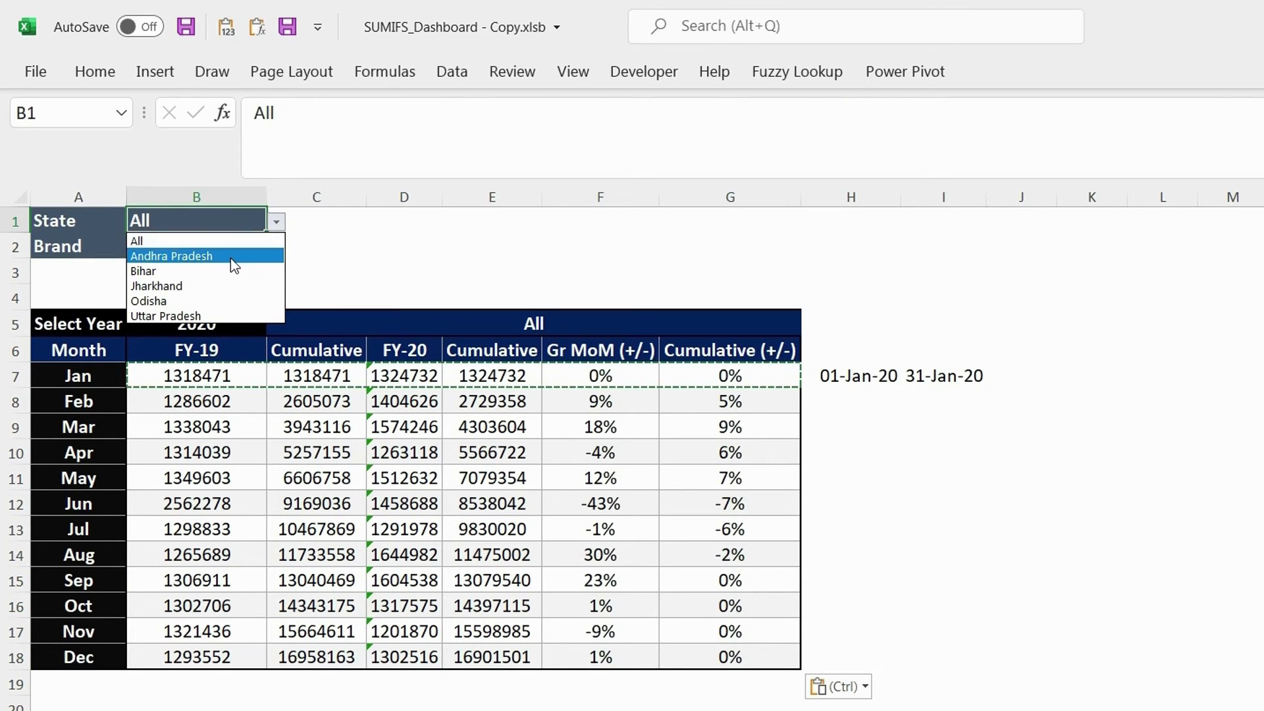
click(231, 258)
click(238, 250)
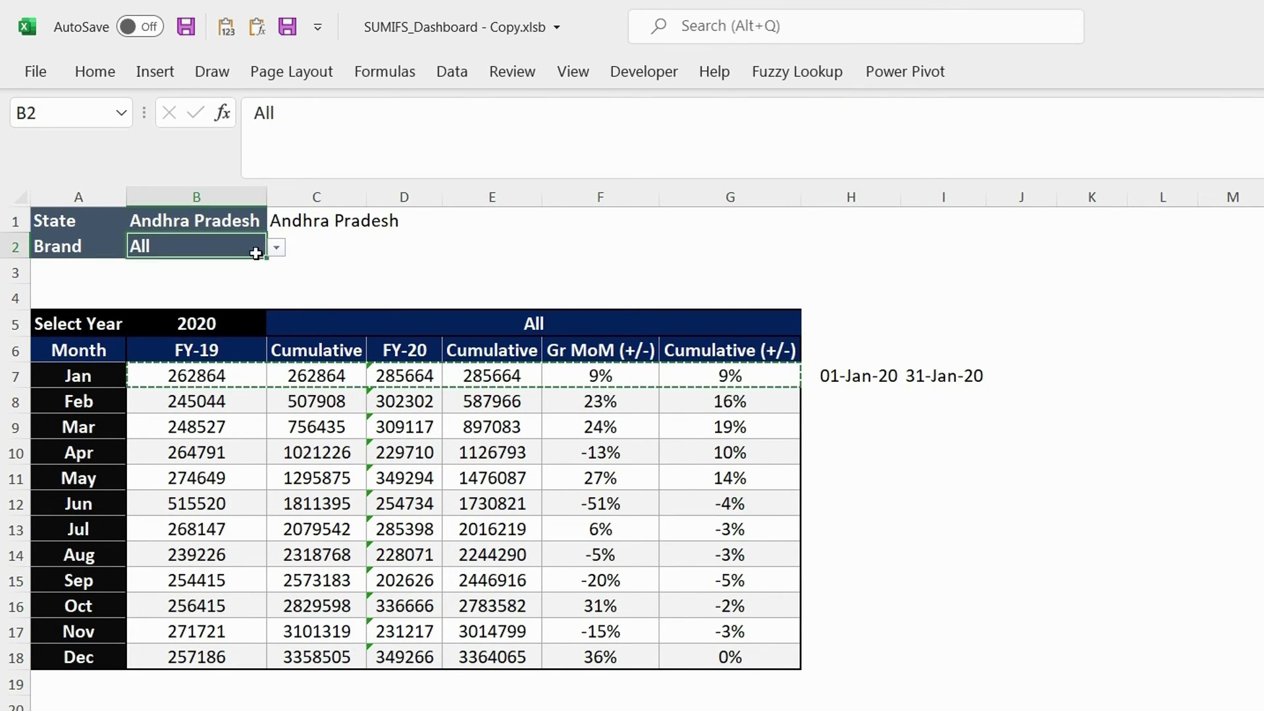
click(276, 248)
click(215, 334)
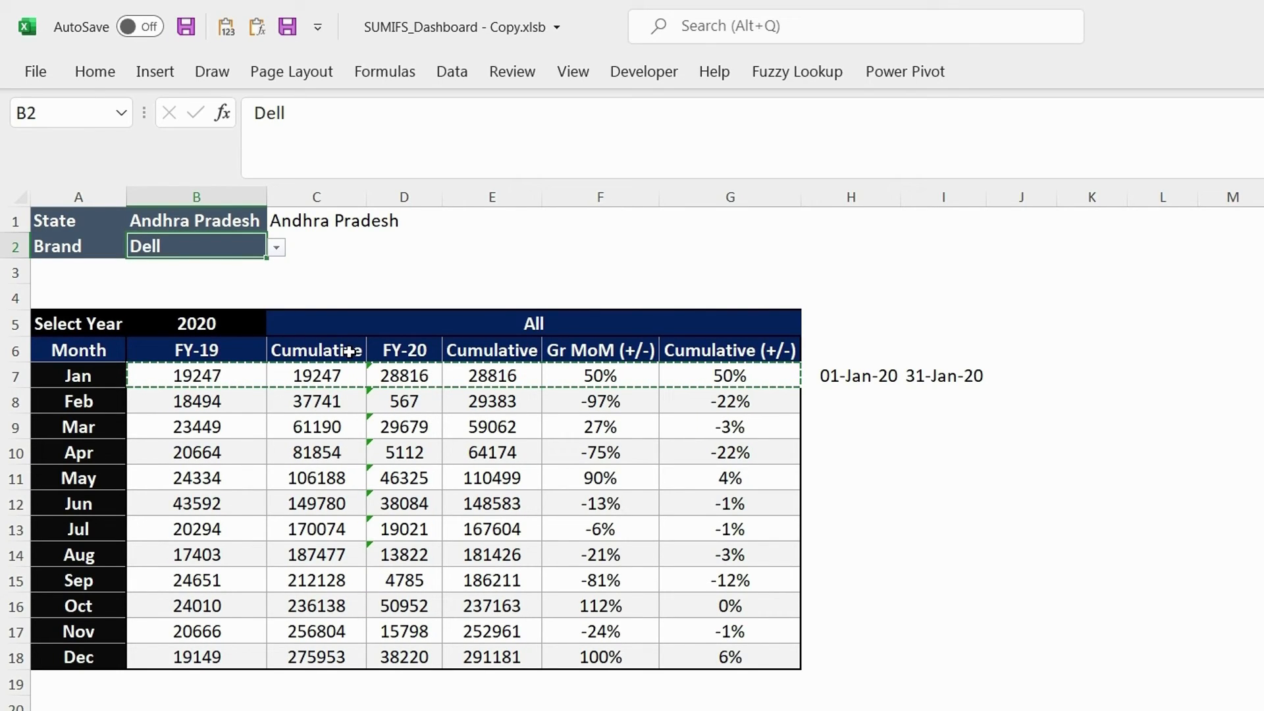
Set the dashboard year to 2019 and the category to Pendrive, and clear the pending copy selection
click(259, 326)
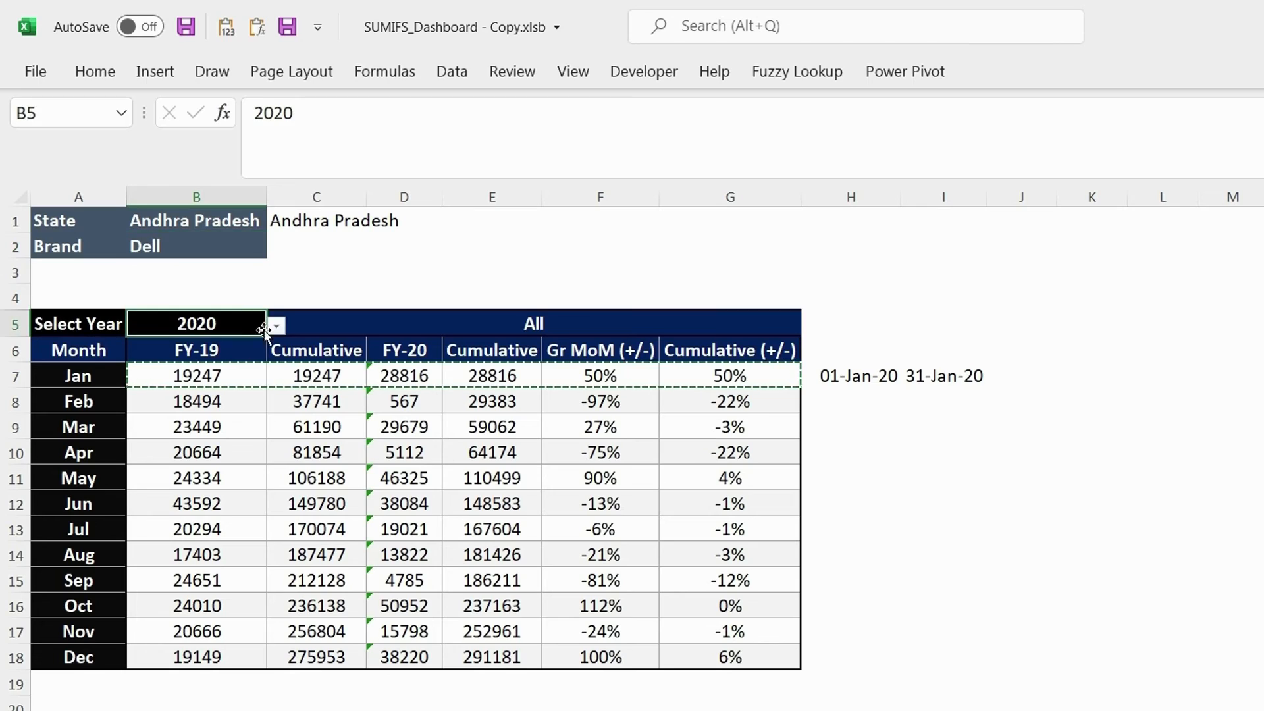
click(276, 325)
click(237, 360)
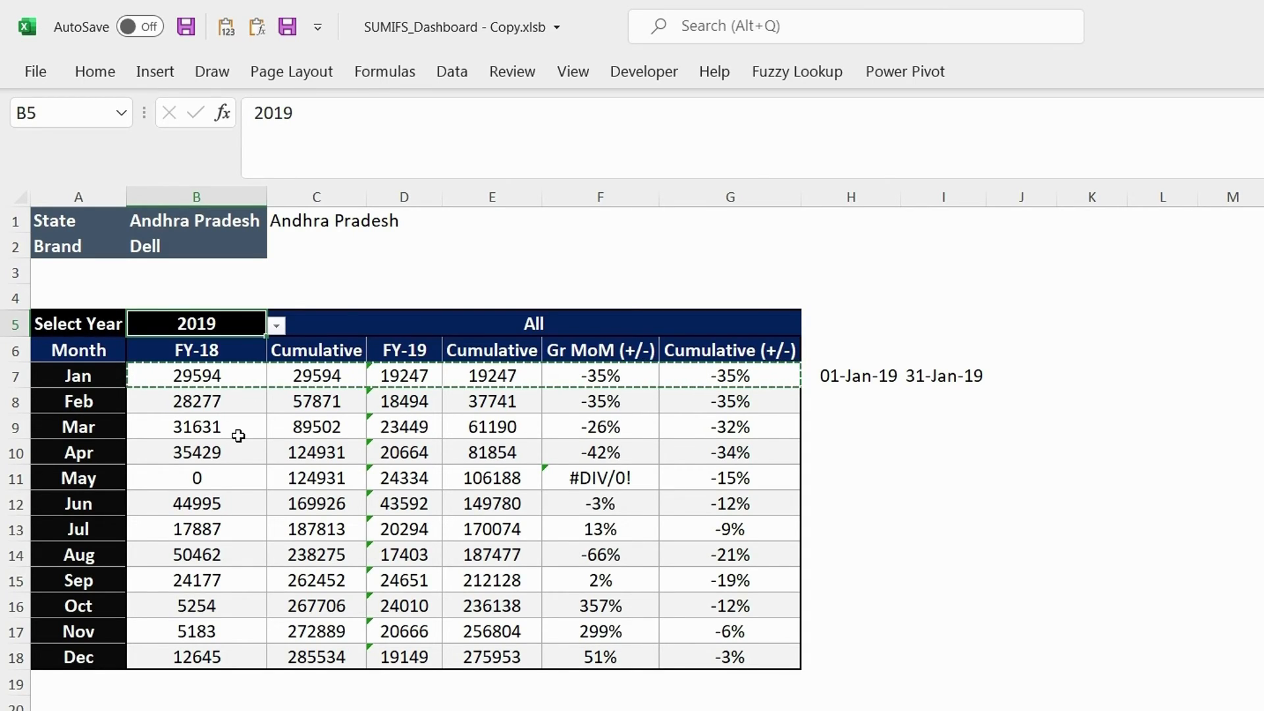
click(574, 324)
click(811, 325)
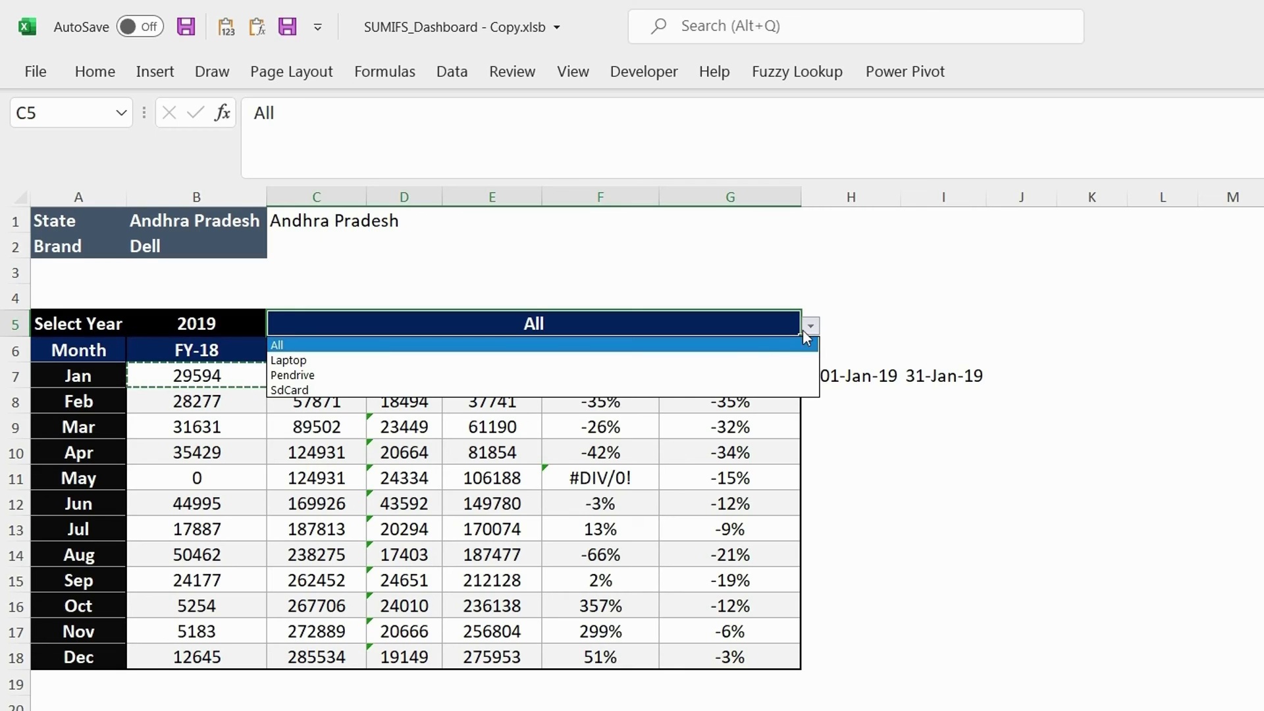
click(705, 374)
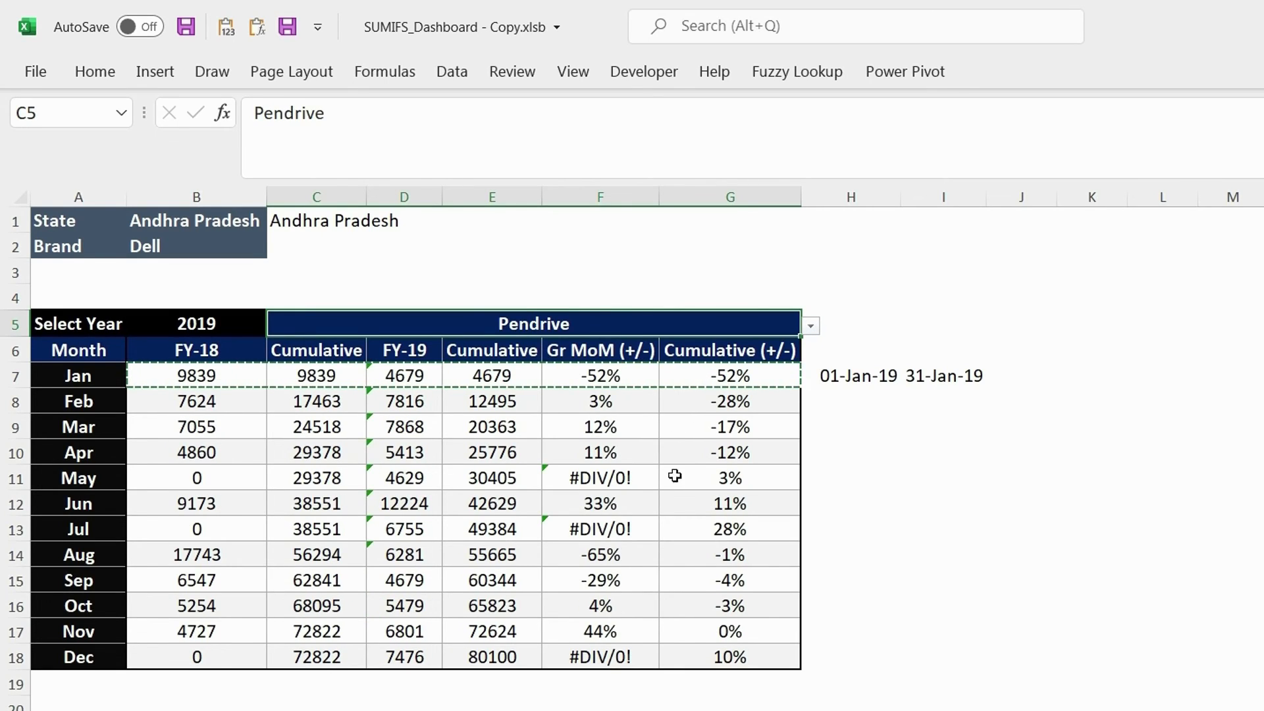
key(Escape)
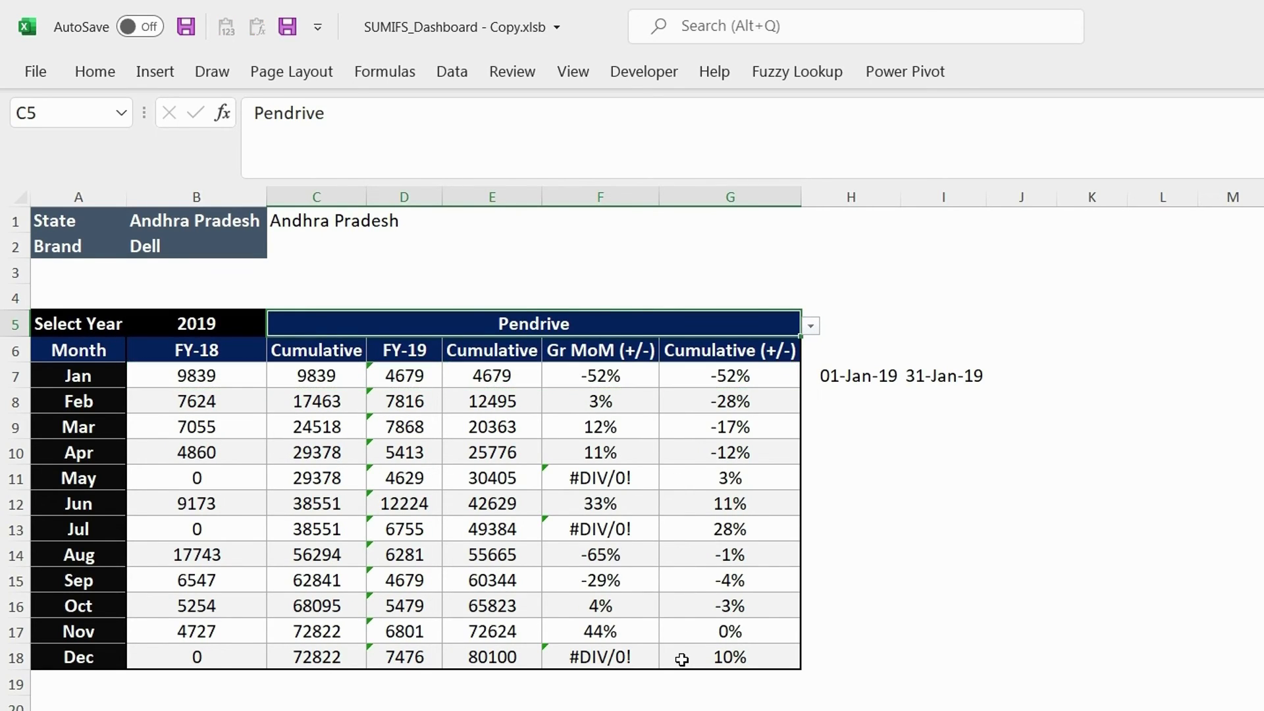
Delete the helper start and end dates beside the dashboard by clearing H3:J13
drag(865, 278, 992, 533)
key(Delete)
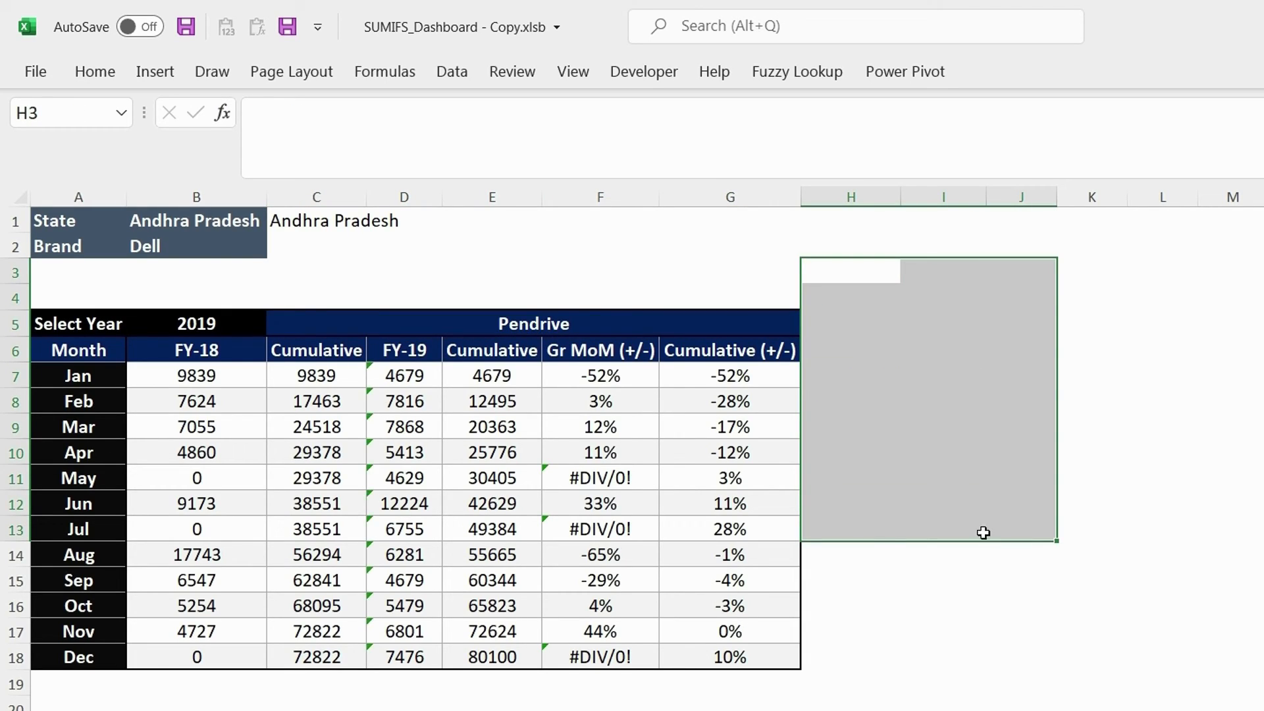
click(767, 333)
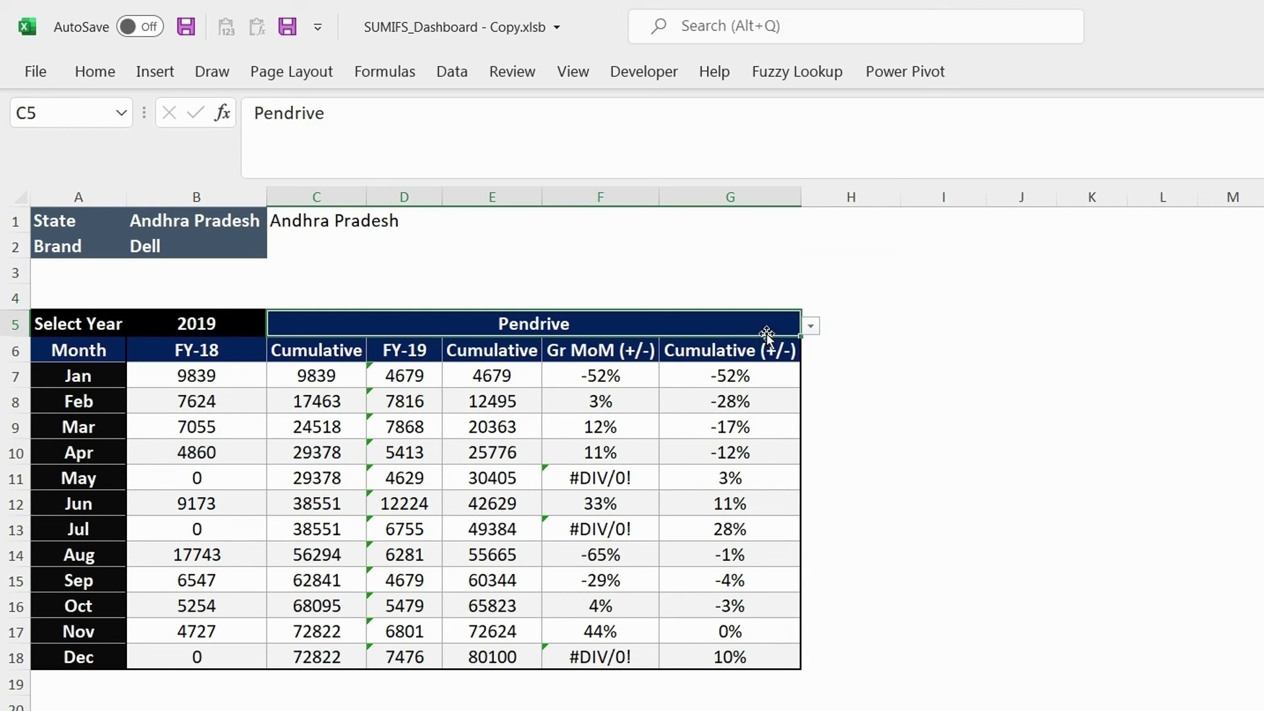
Filter the dashboard to the state Jharkhand and the brand Microsoft
click(220, 248)
click(258, 221)
click(277, 224)
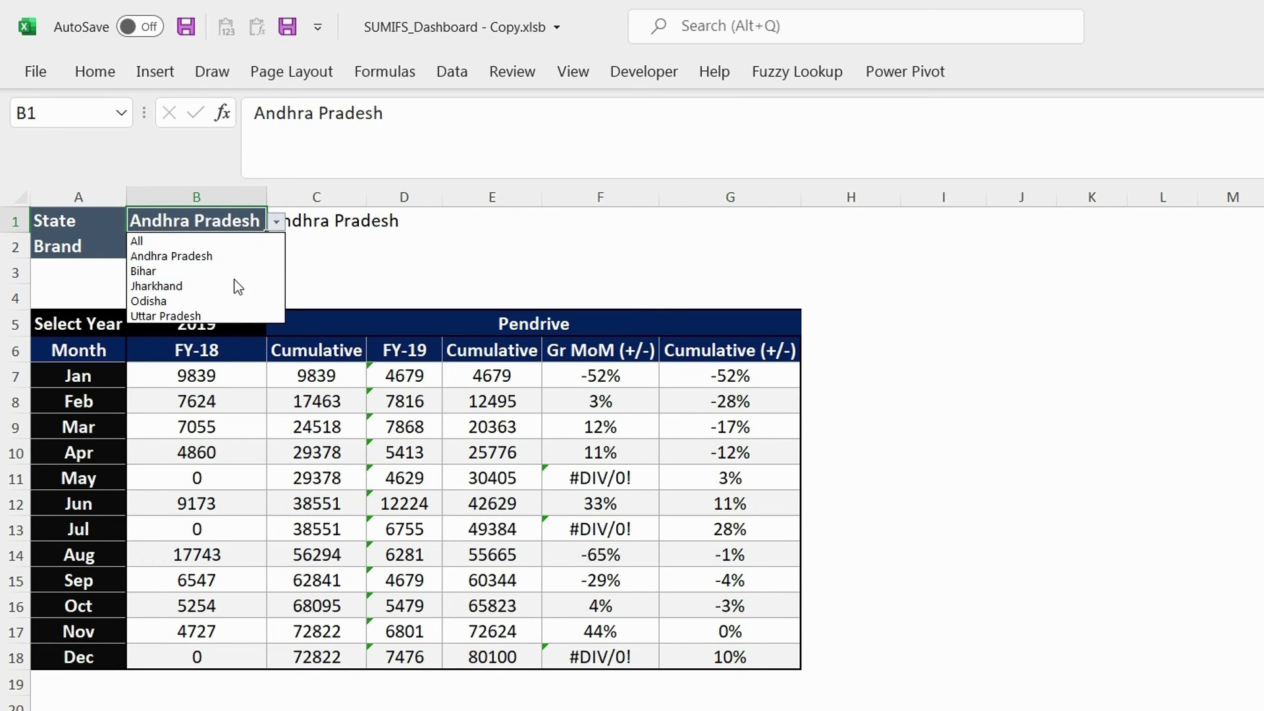
click(235, 286)
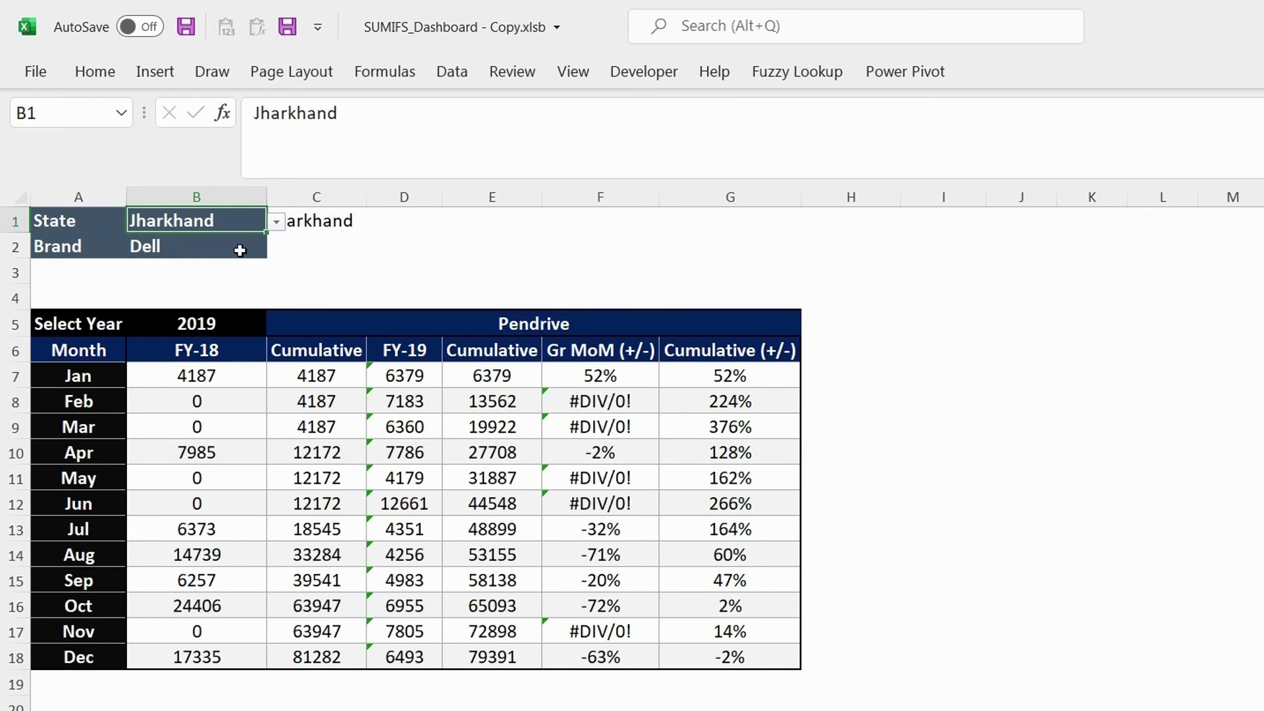
click(237, 248)
click(276, 247)
click(223, 324)
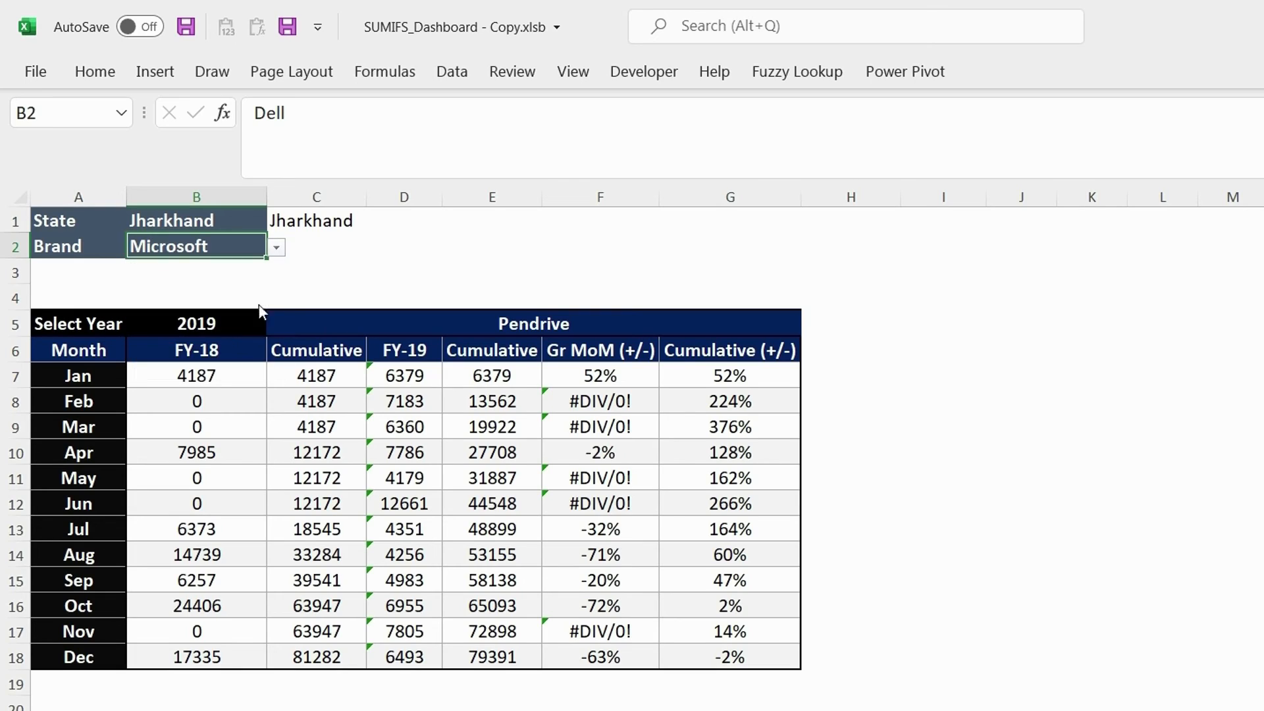
Clear the helper state formula in C1 and select the January SUMIFS formula in B7
click(320, 224)
key(Delete)
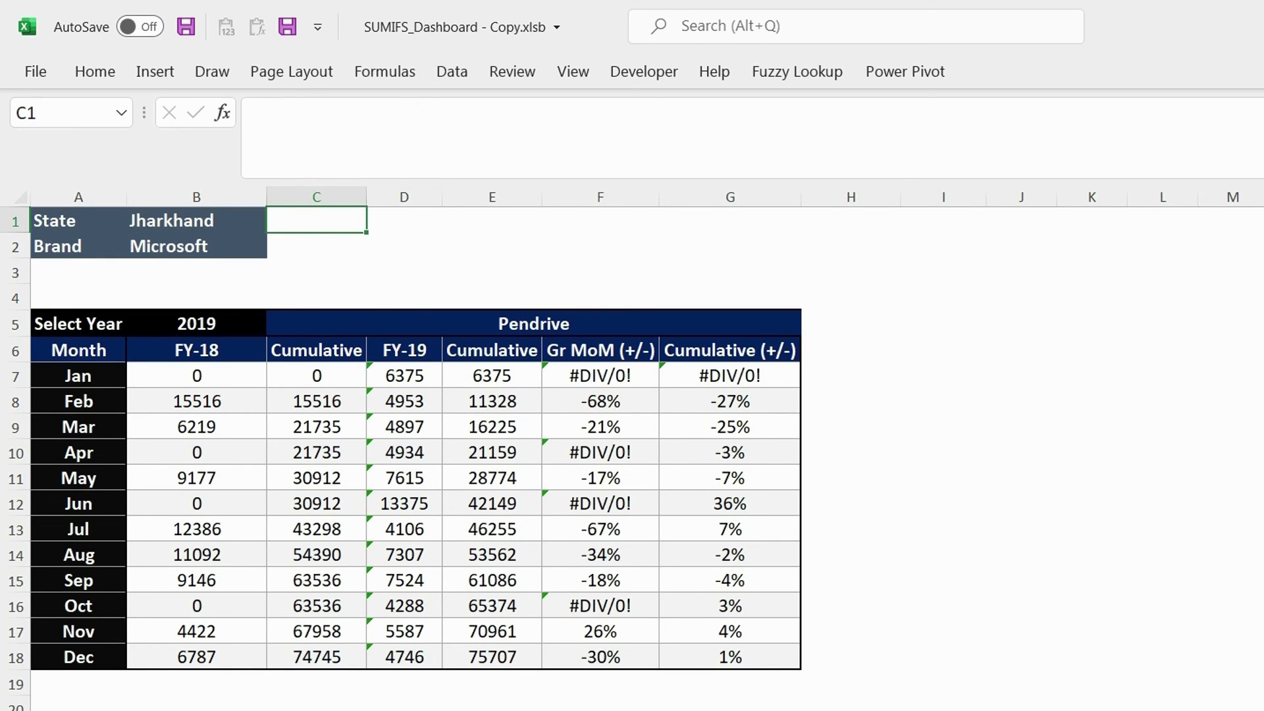
click(226, 379)
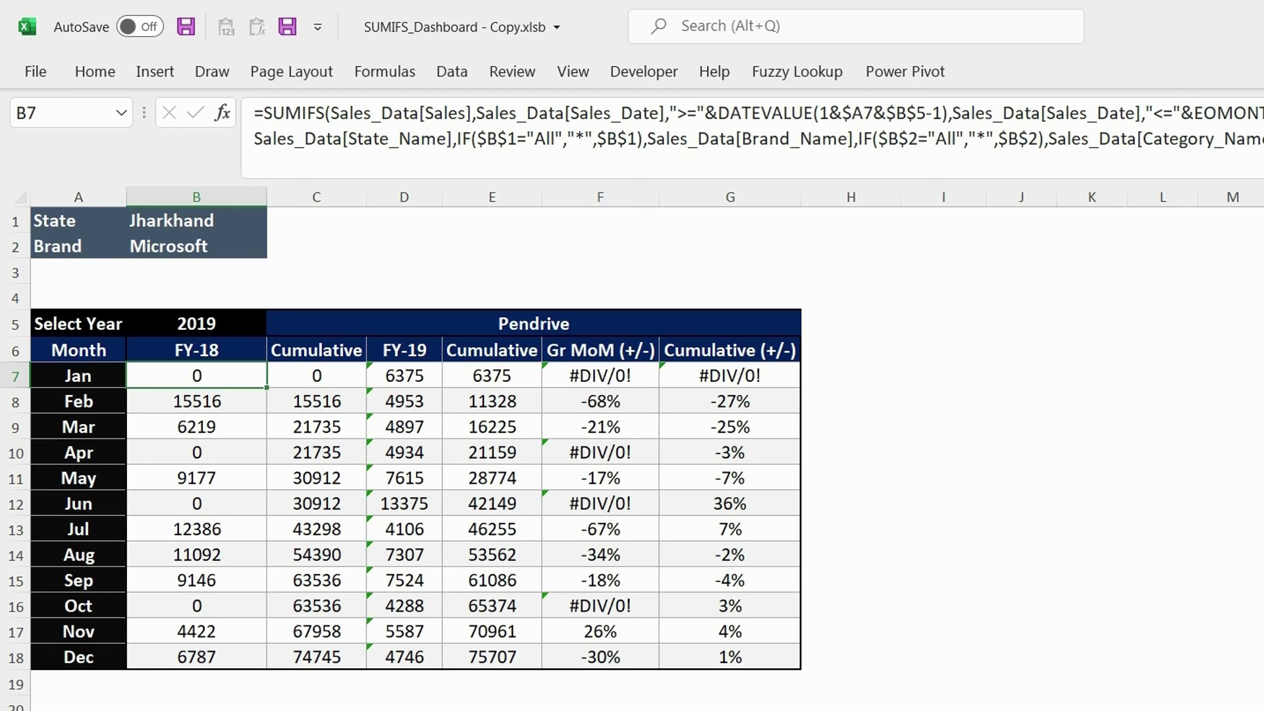
Switch to the sales data sheet and go to the last row of the Brand_Name column
click(216, 709)
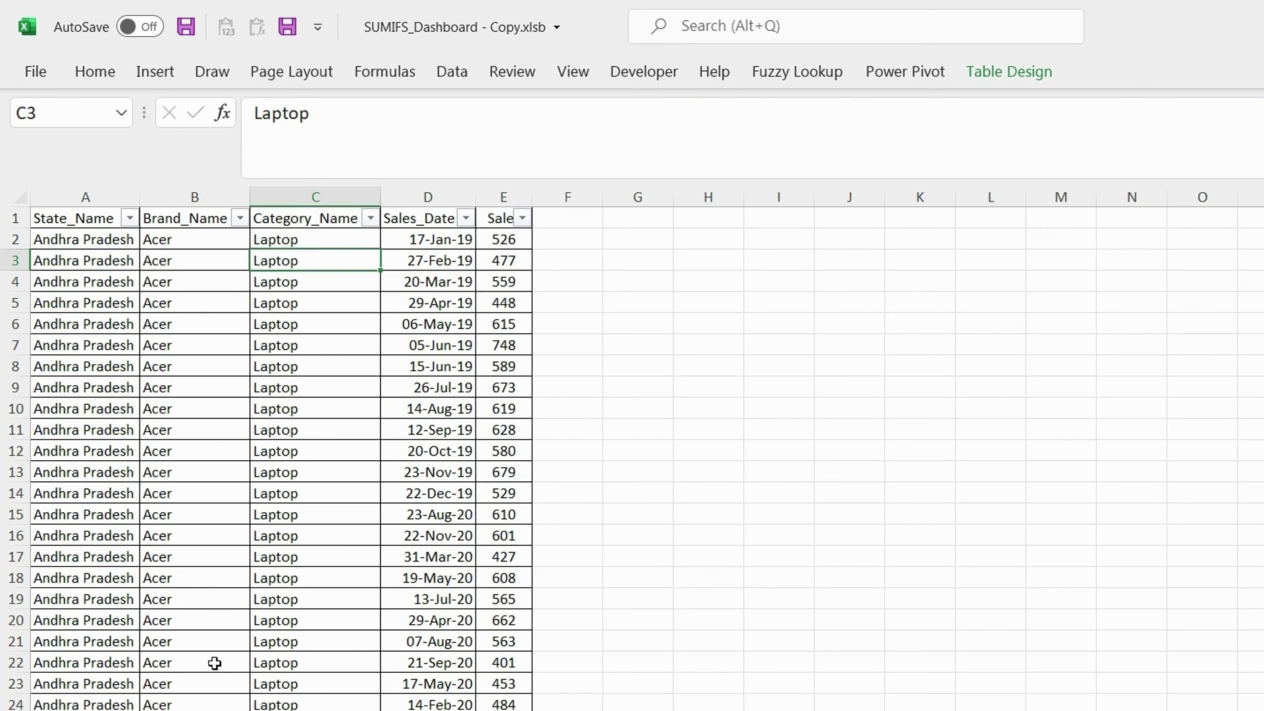
click(210, 398)
key(ctrl+Down)
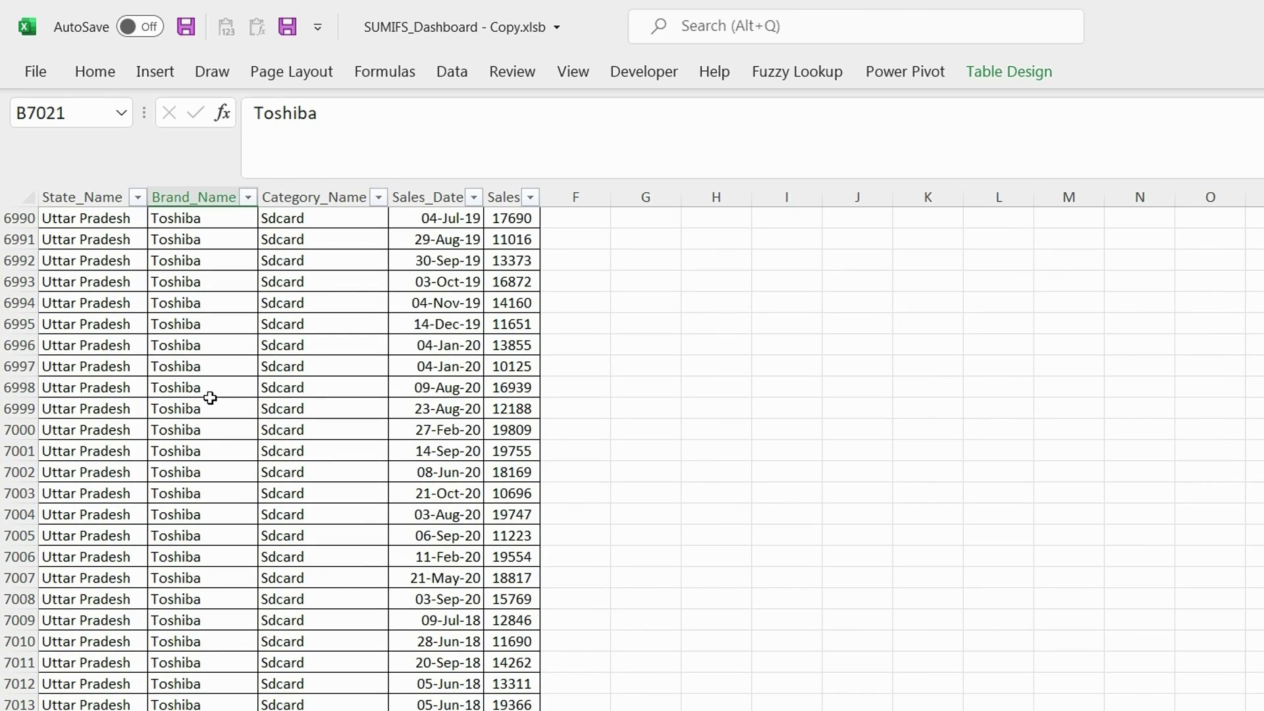